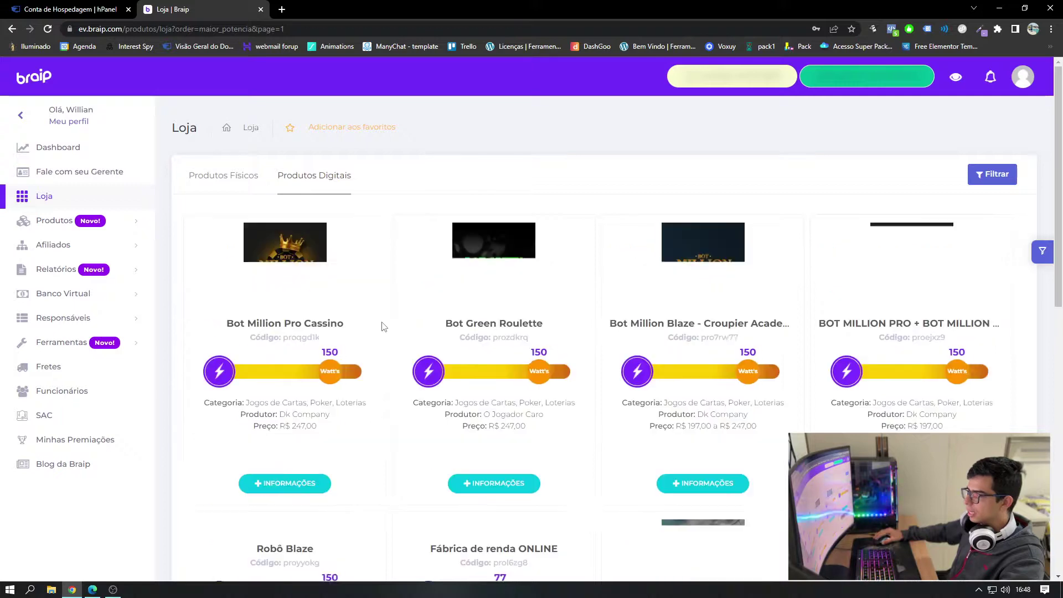
- Switch the Braip store to the Produtos Físicos tab
scroll(382, 327, down, 10)
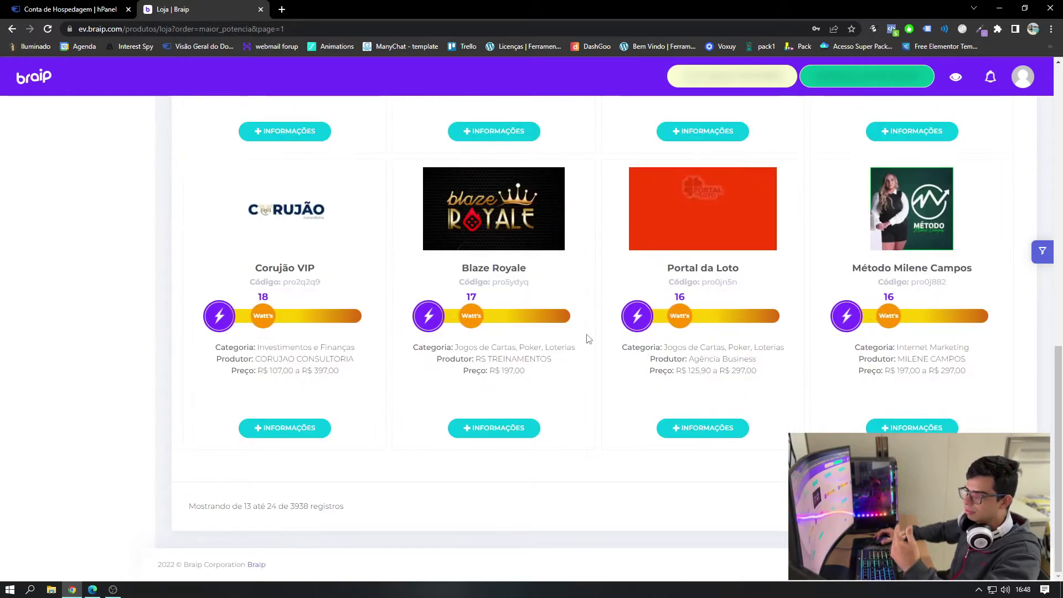
scroll(388, 242, up, 10)
click(246, 189)
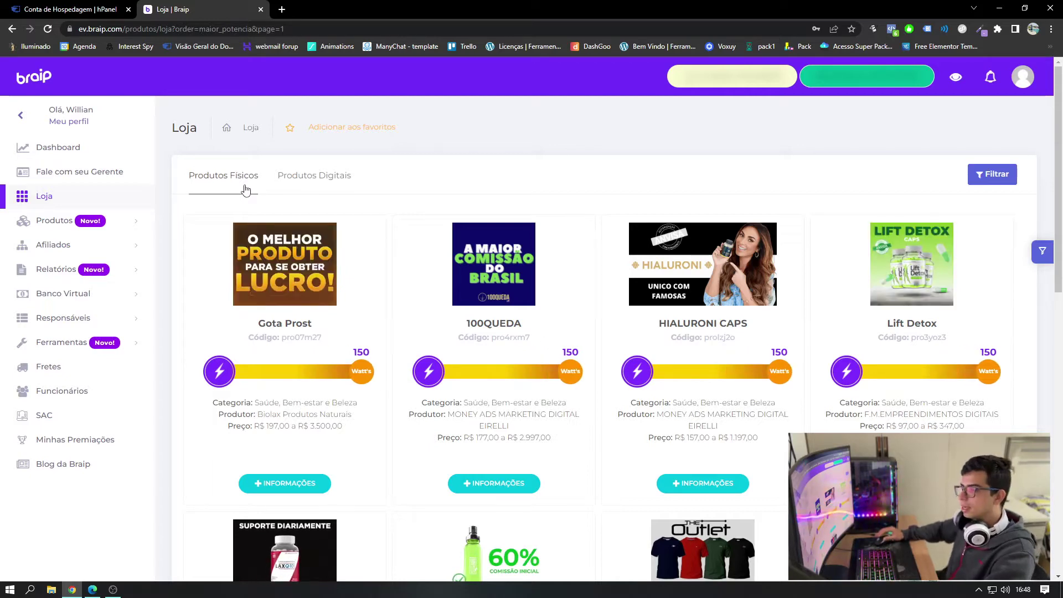
- Scroll down to Halit+ and open its INFORMAÇÕES product details
scroll(313, 289, down, 1)
scroll(313, 290, down, 4)
scroll(442, 356, up, 2)
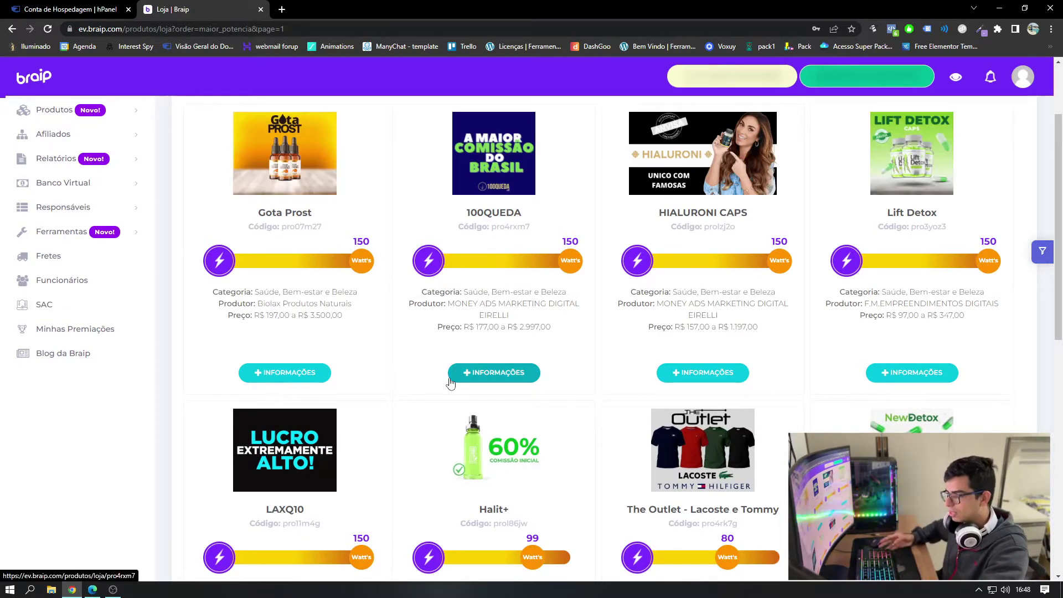
scroll(479, 244, down, 2)
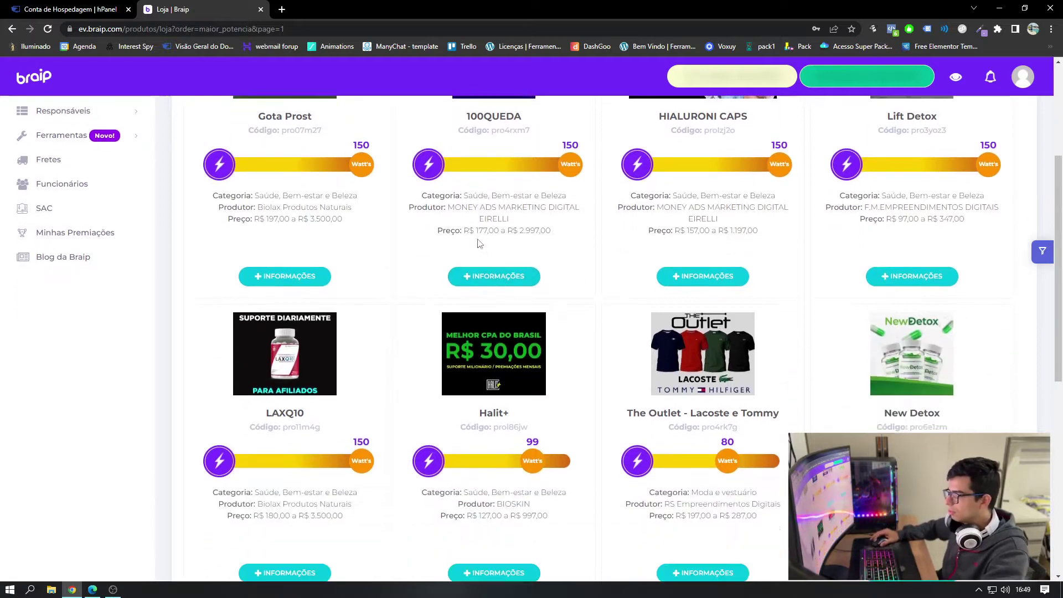
scroll(515, 390, down, 2)
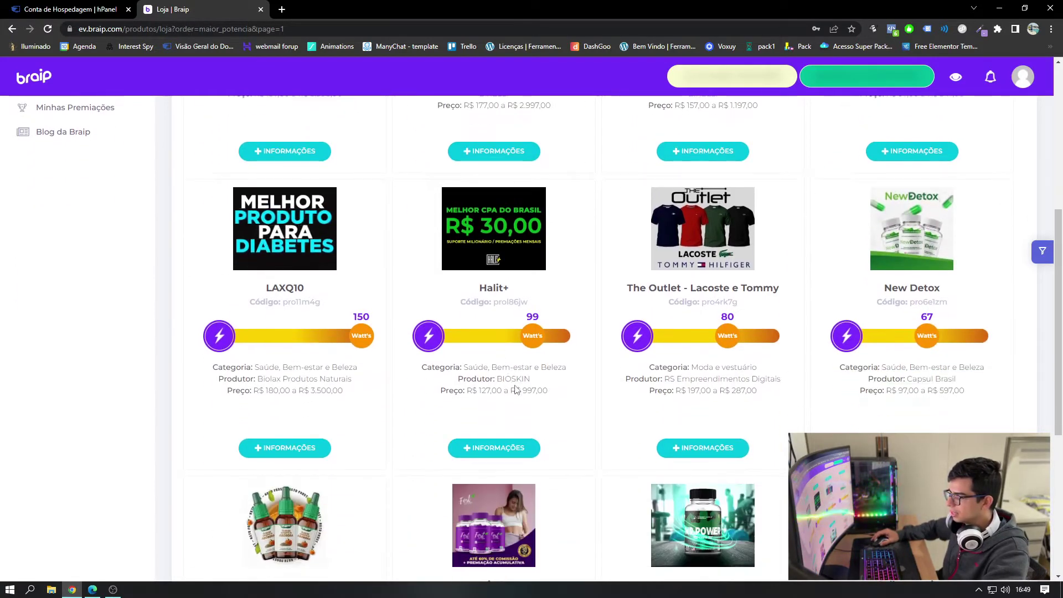
scroll(515, 390, up, 1)
drag(462, 340, 507, 344)
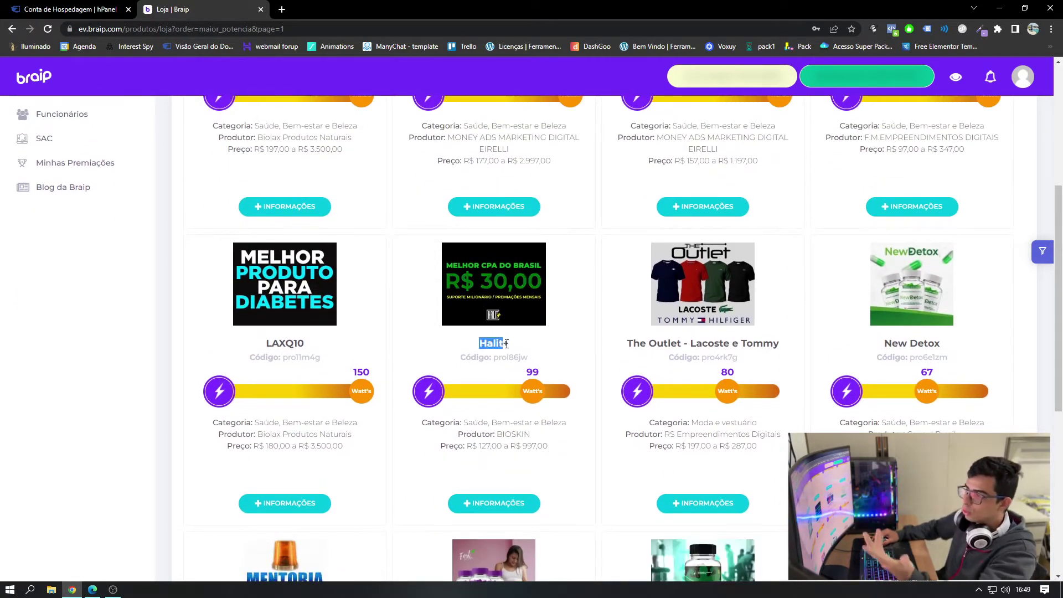
click(512, 352)
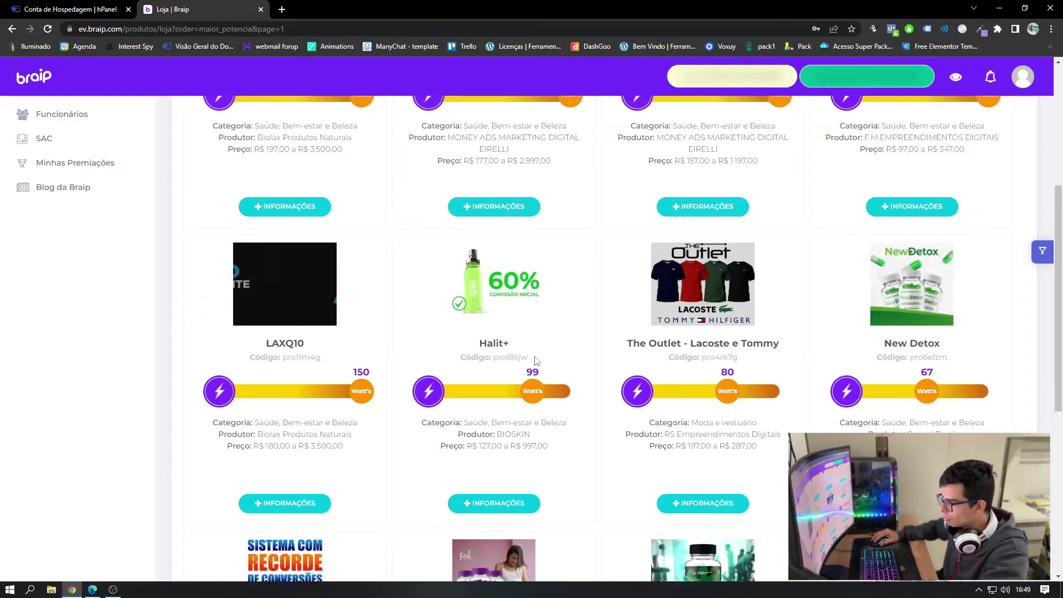
click(500, 495)
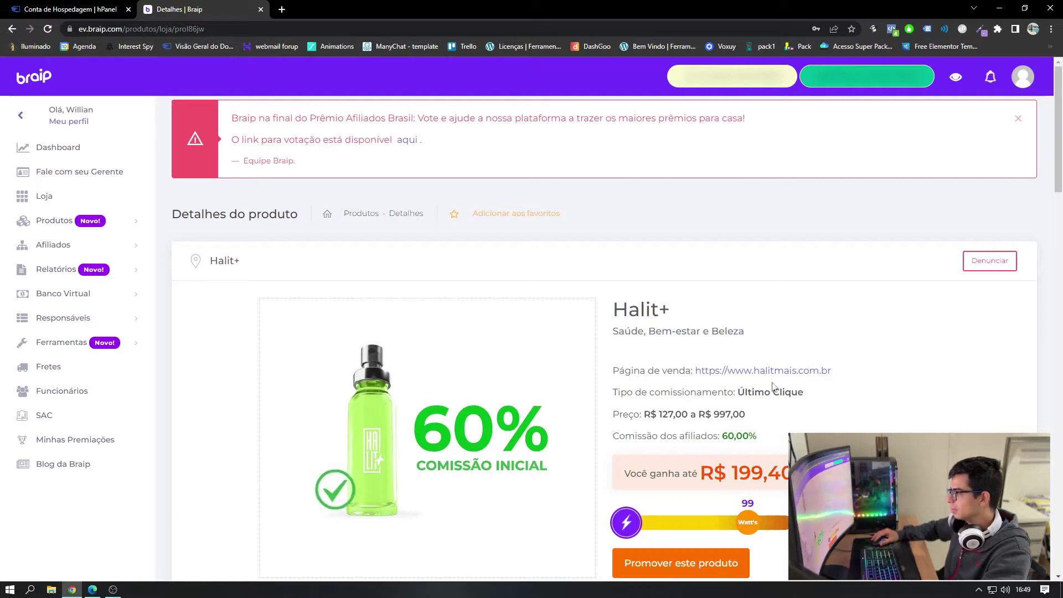
- Open the Halit+ Página de venda link in a new tab
right_click(758, 372)
click(757, 372)
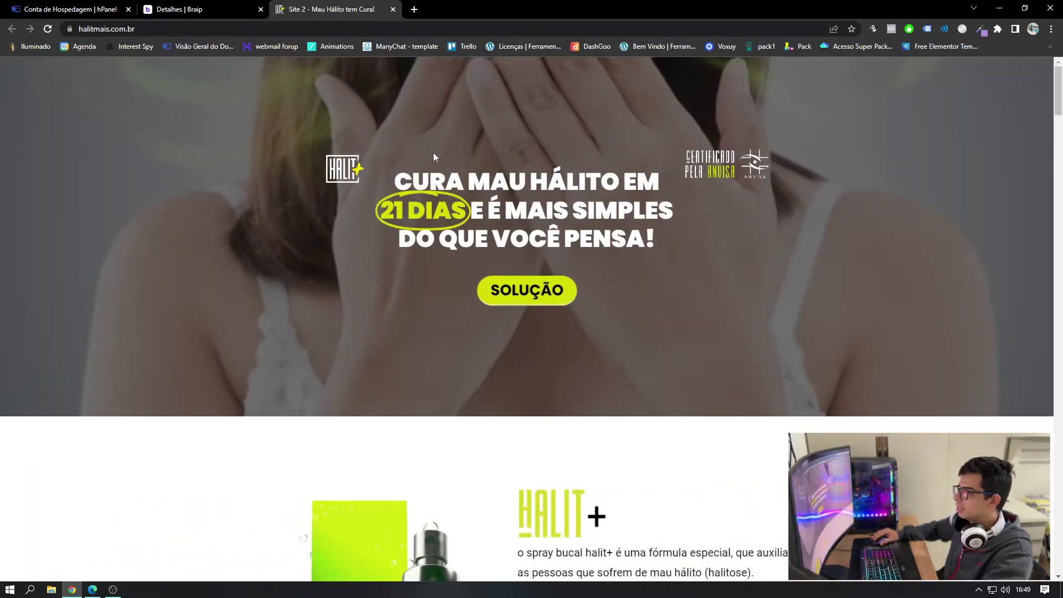
scroll(470, 169, down, 20)
- Select the affiliates' Google Drive link in the product description
scroll(453, 243, up, 20)
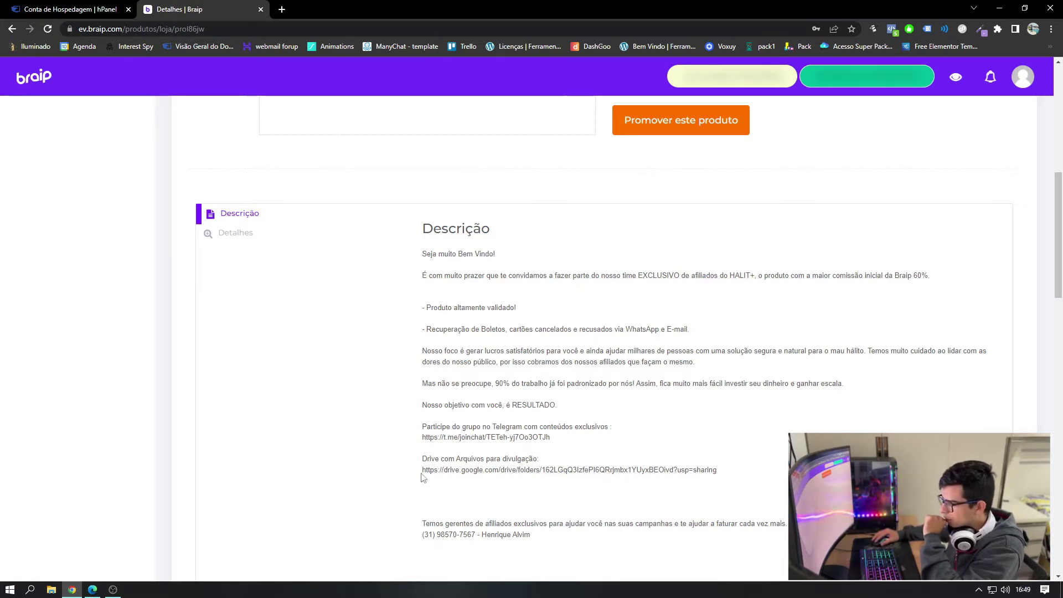
drag(424, 470, 711, 471)
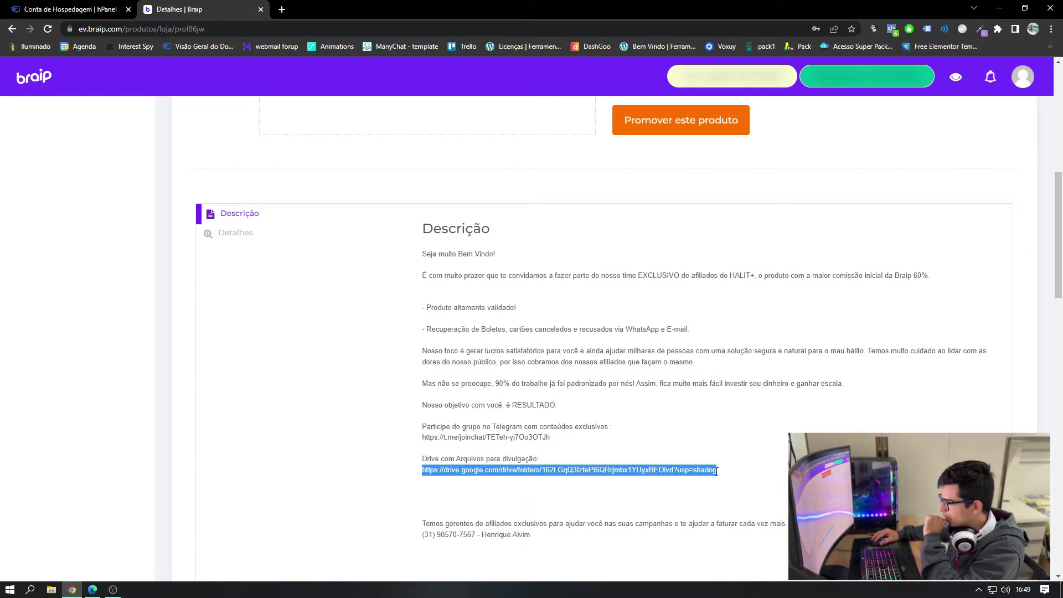
right_click(717, 471)
- Copy the Drive link and load the shared folder in a new tab
click(720, 480)
click(282, 10)
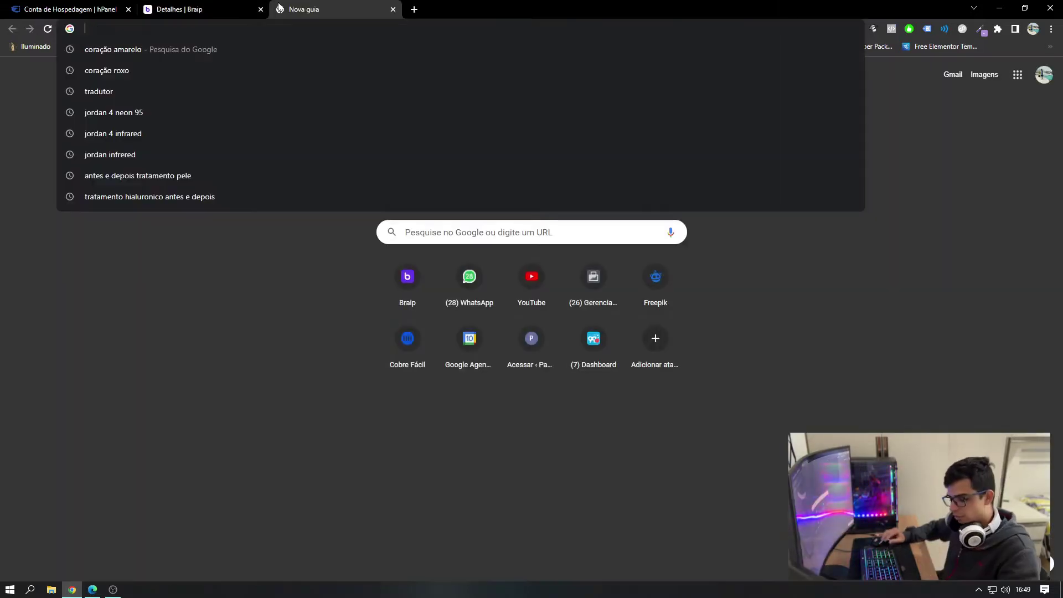
key(ctrl+v)
key(Return)
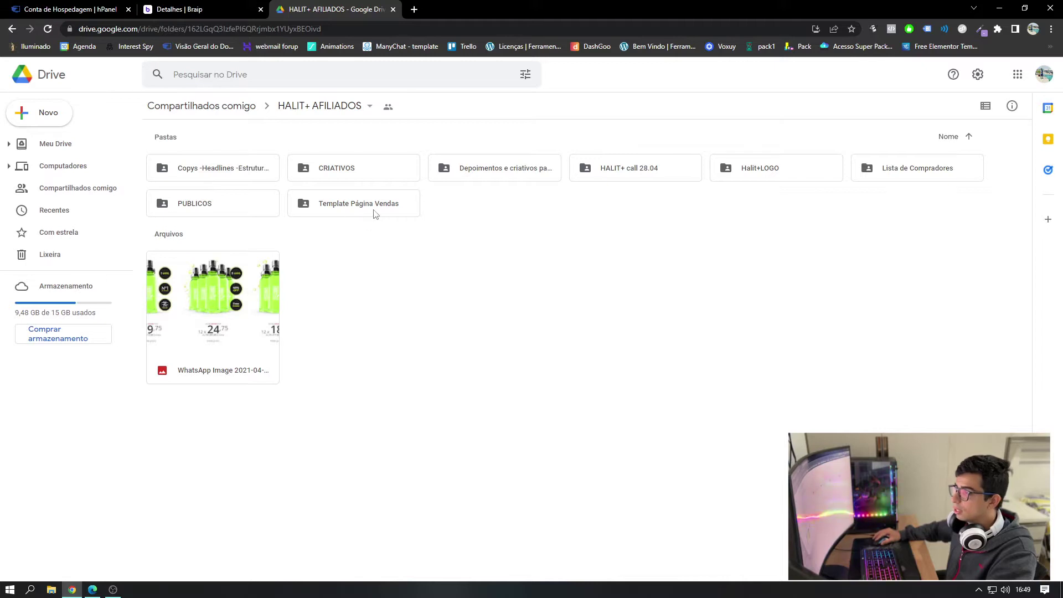
- Download pv.atualiza.alta.conversao.json from the Template Página Vendas folder
double_click(357, 205)
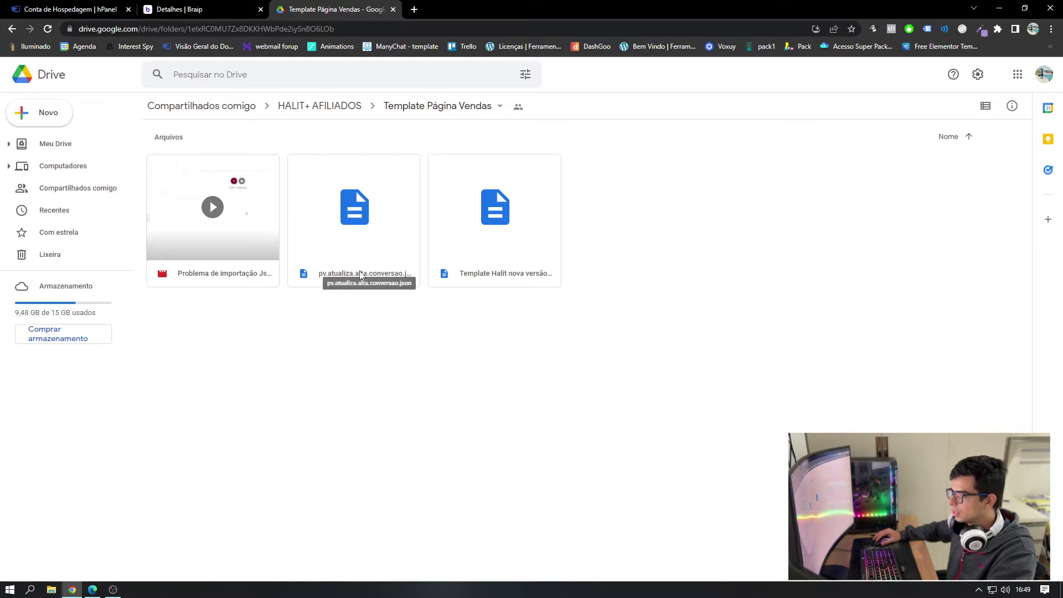
click(497, 277)
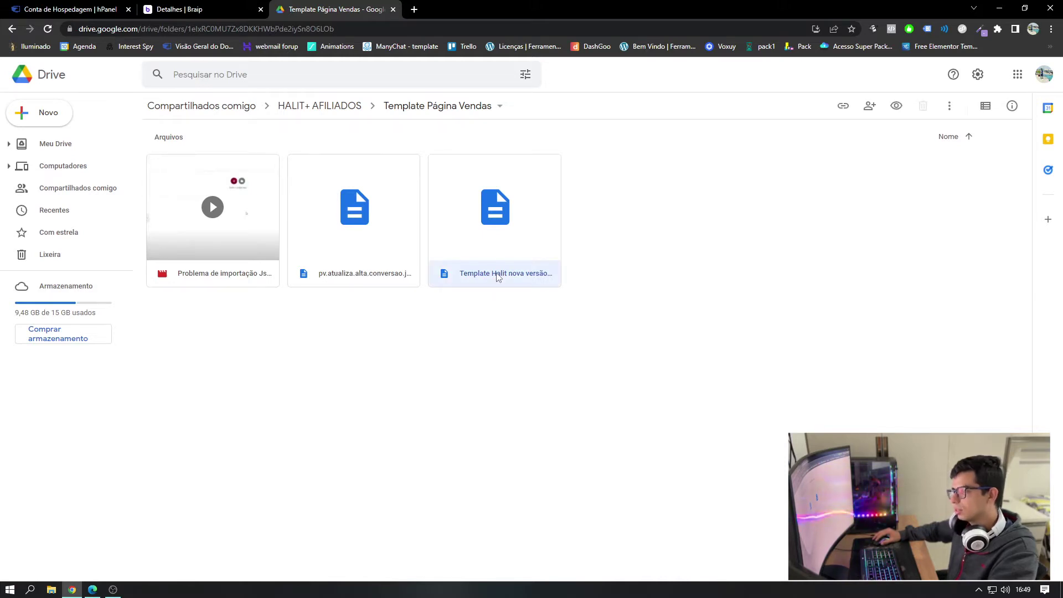
click(378, 250)
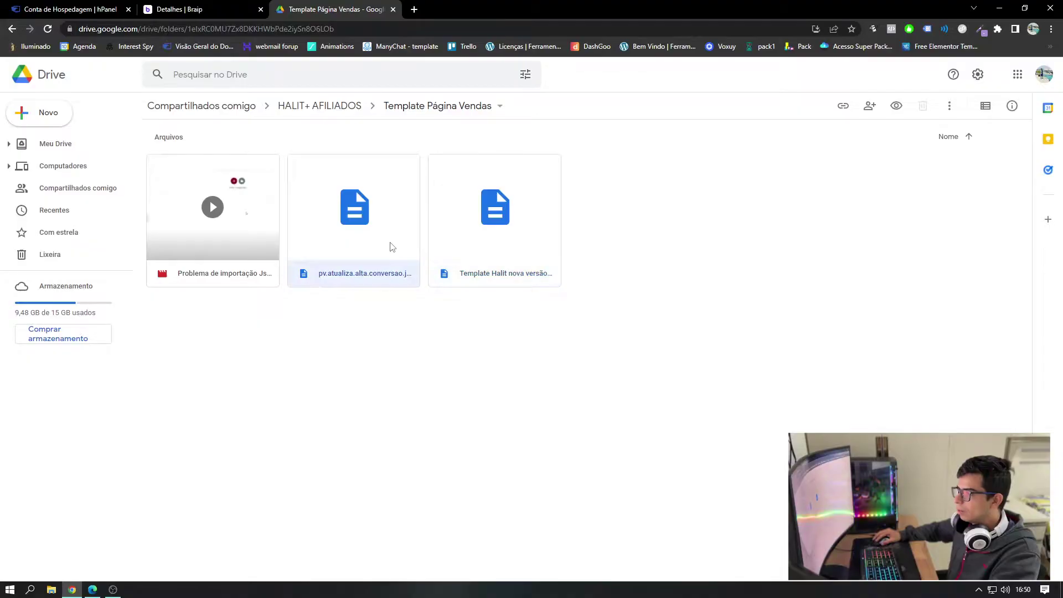
click(337, 318)
click(340, 245)
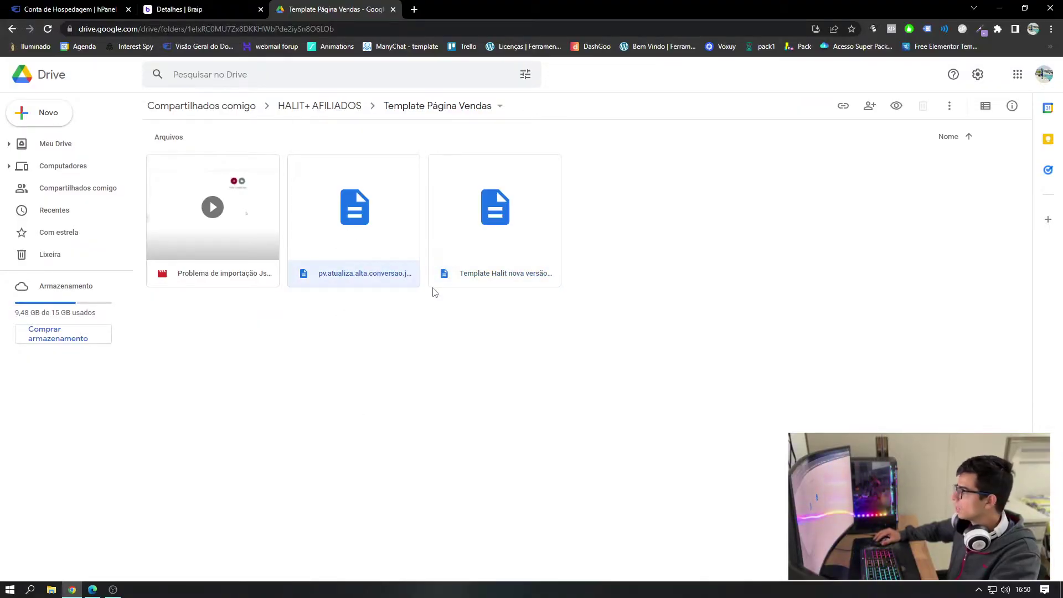
click(950, 105)
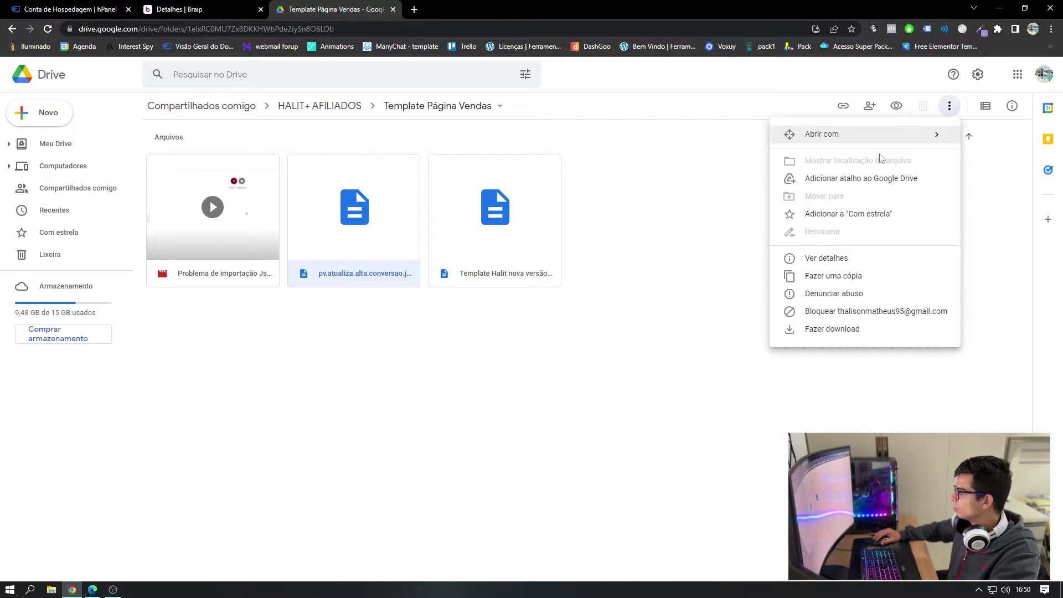
click(827, 331)
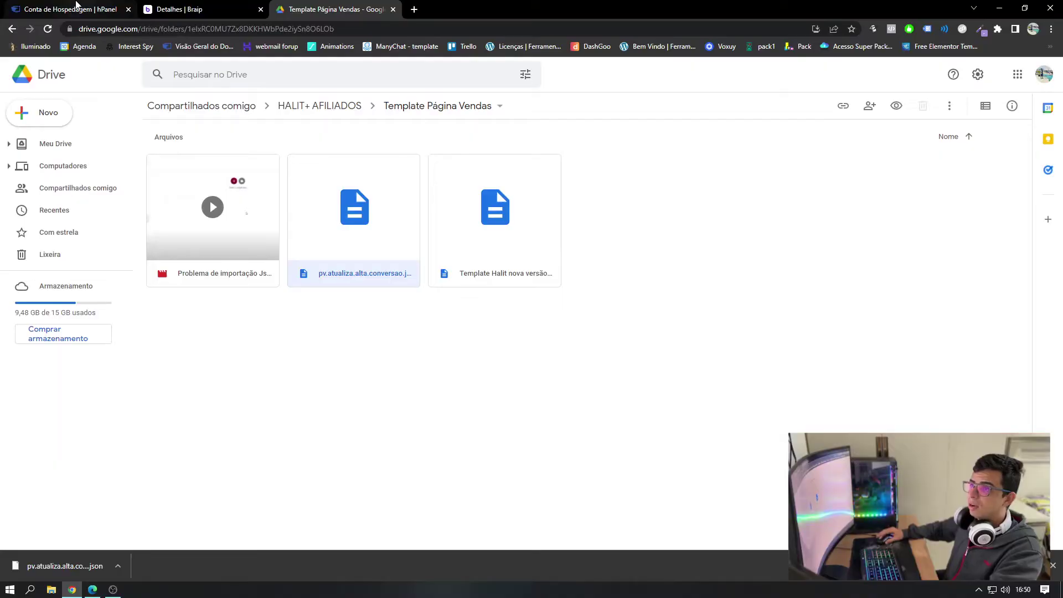
click(76, 7)
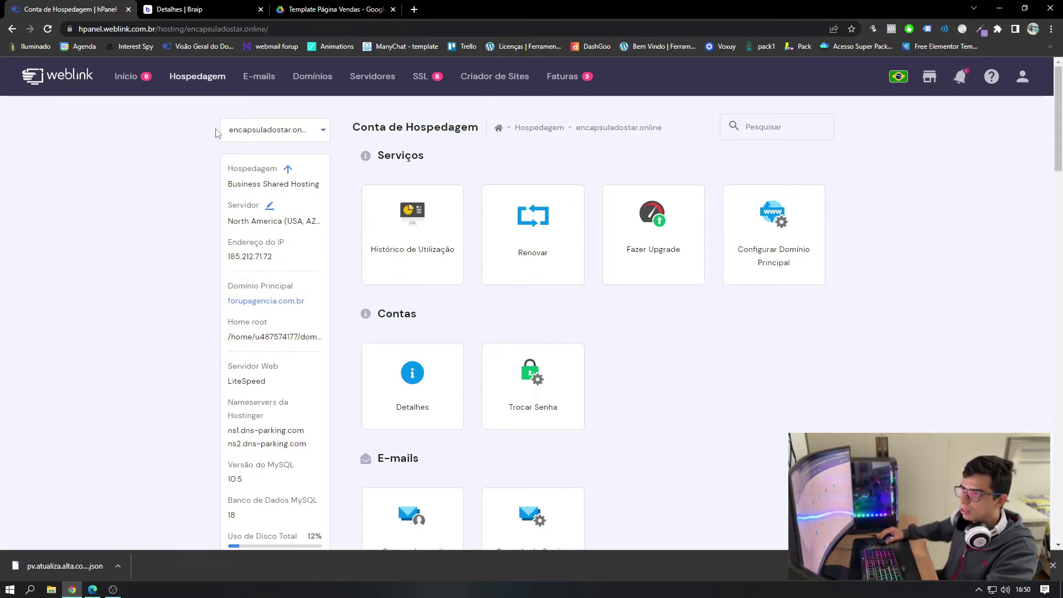
- Keep encapsuladostar.online selected and launch the Auto Instalador's WordPress installation
click(295, 129)
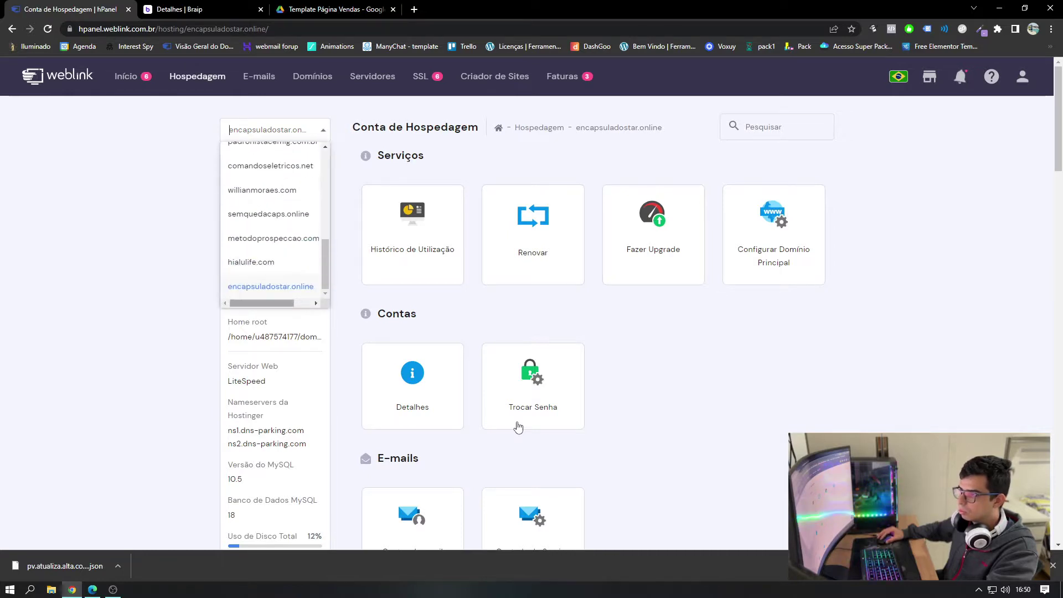
click(584, 333)
scroll(649, 269, down, 3)
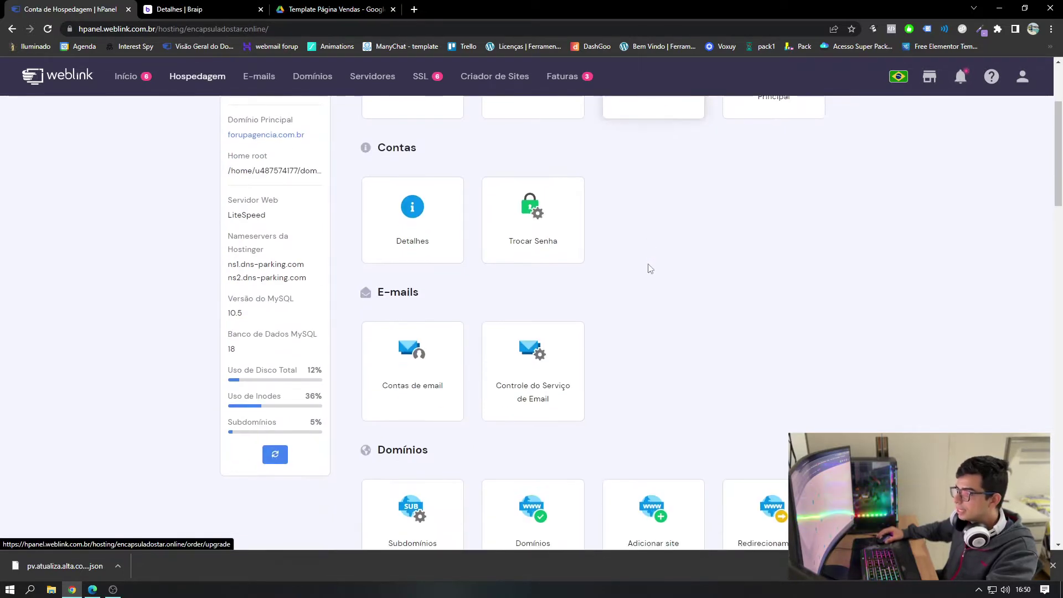
scroll(649, 269, down, 8)
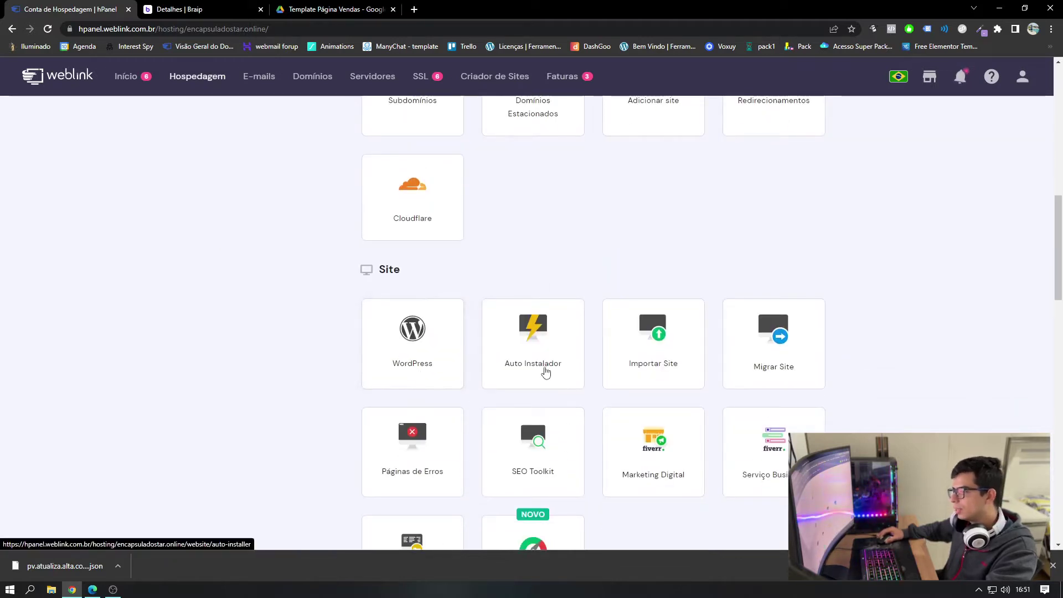
click(534, 354)
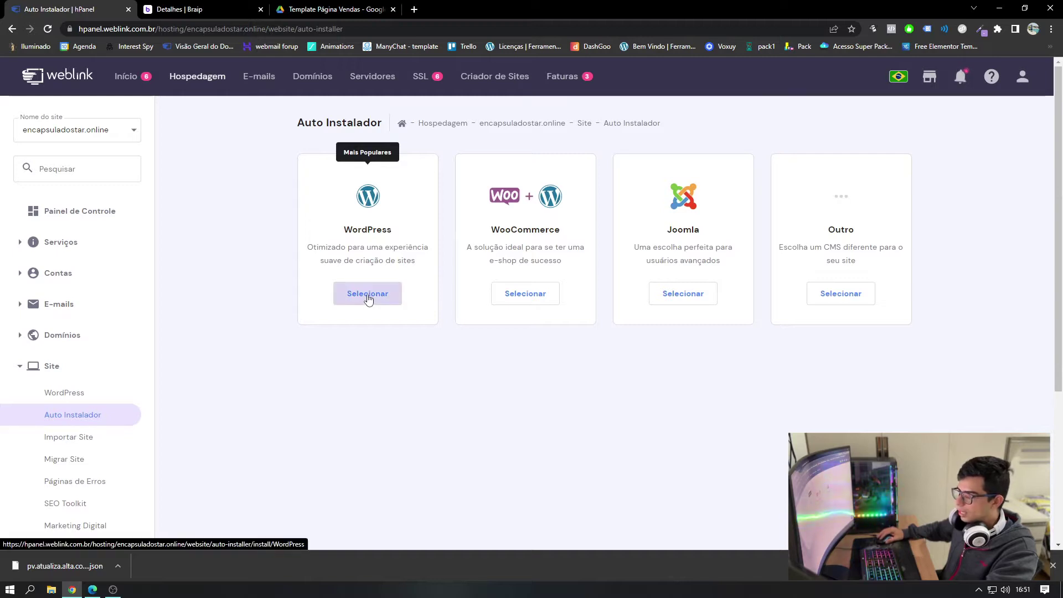
click(364, 289)
click(354, 293)
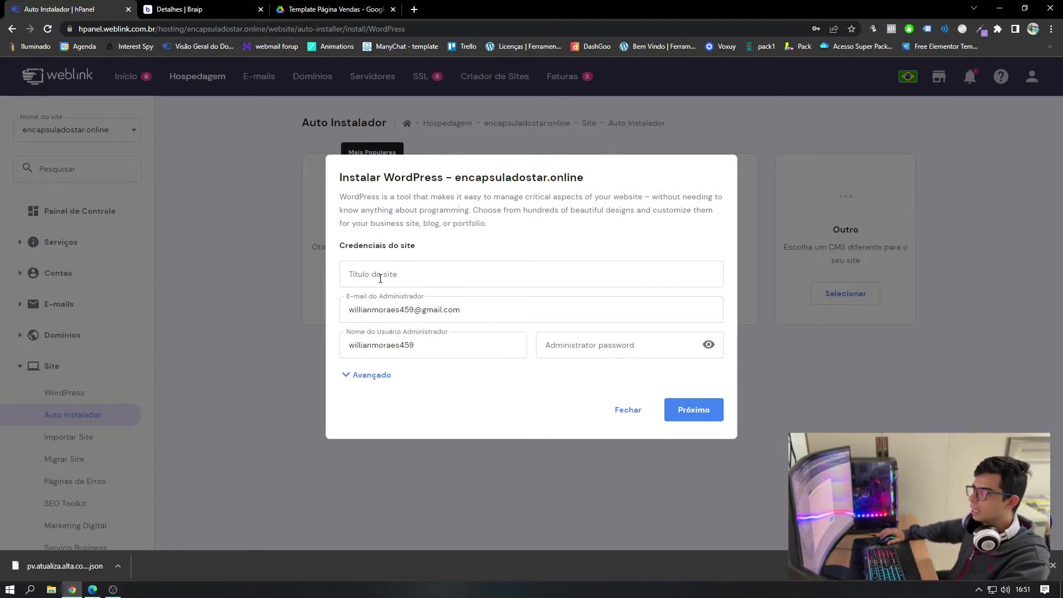
- Set the site title to Halit and the administrator username to admin
click(380, 278)
text(H)
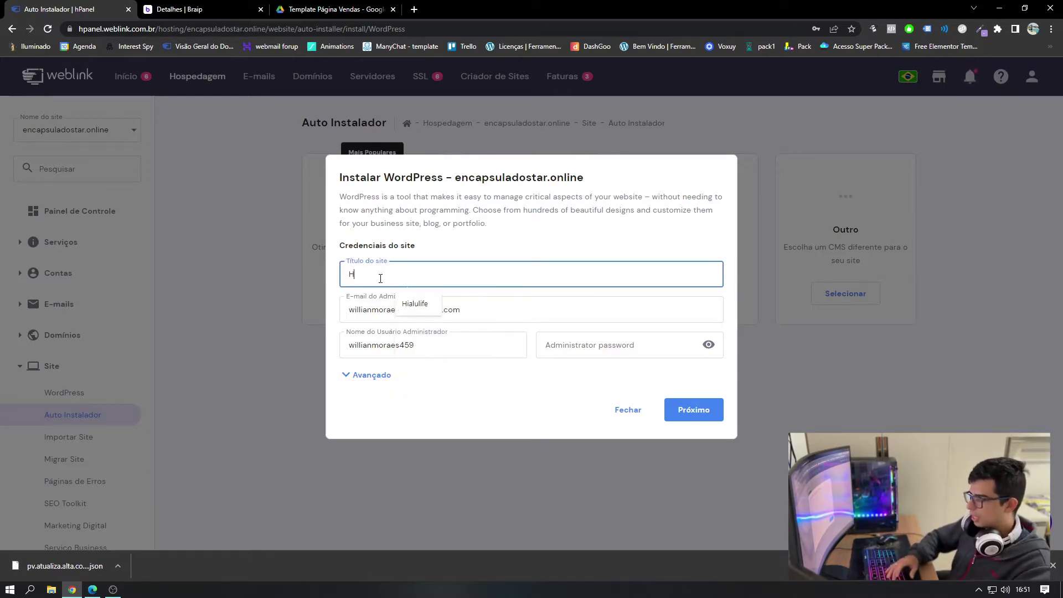
text(alit+)
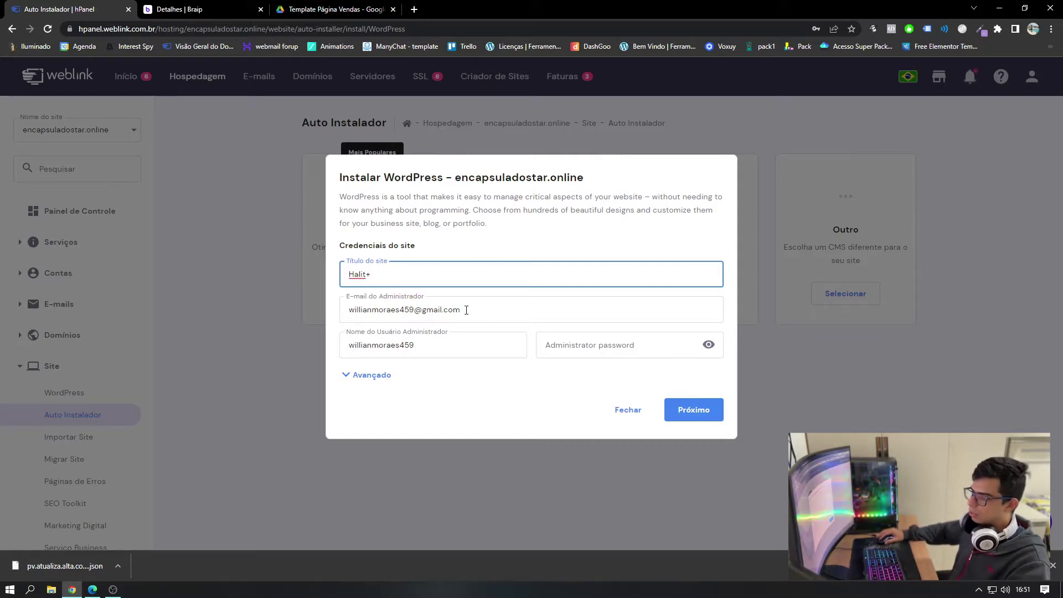
double_click(446, 347)
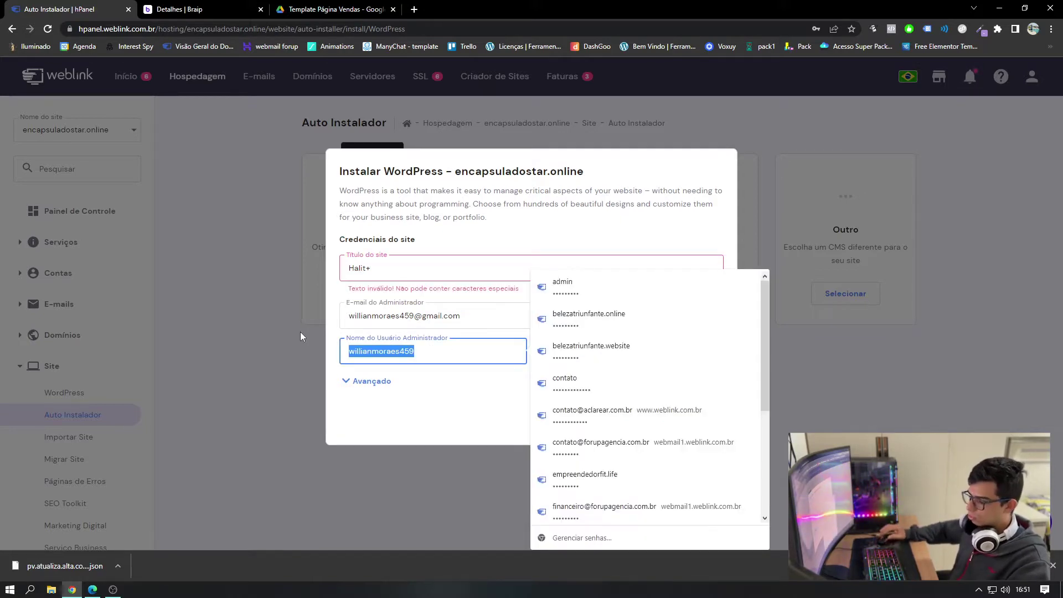
click(382, 270)
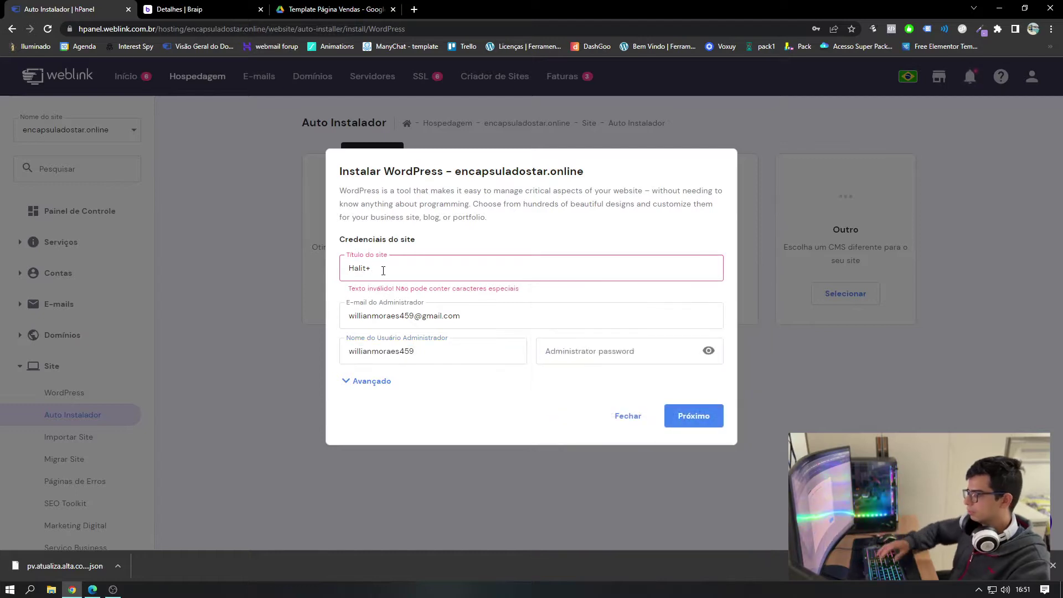
key(BackSpace)
double_click(425, 342)
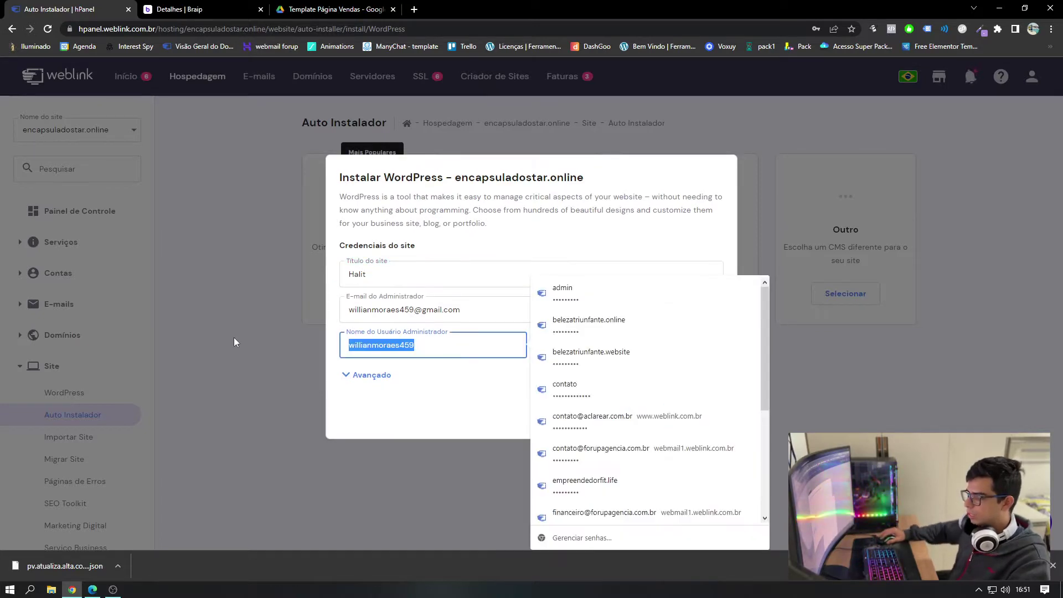
text(admin)
key(Tab)
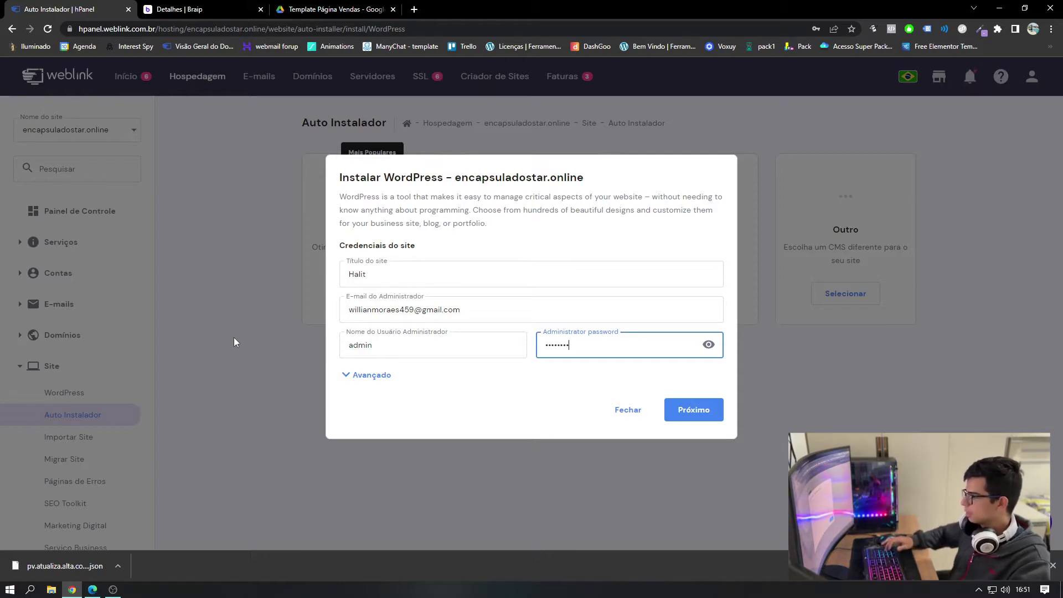
- Choose Portuguese (Brasil) as the site language and start the WordPress installation
click(697, 412)
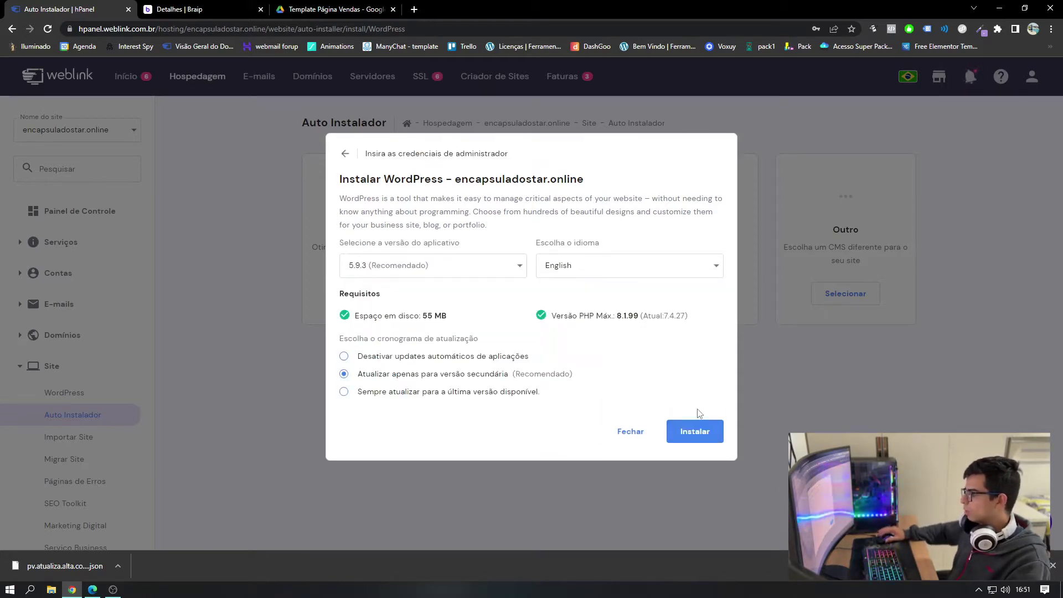
click(585, 277)
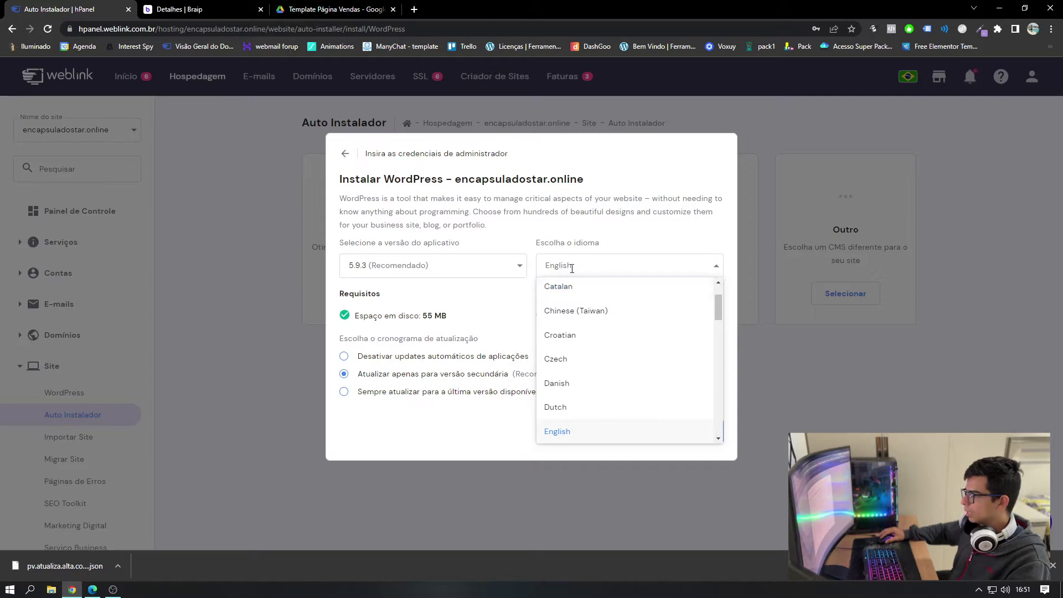
text(port)
key(Return)
click(697, 426)
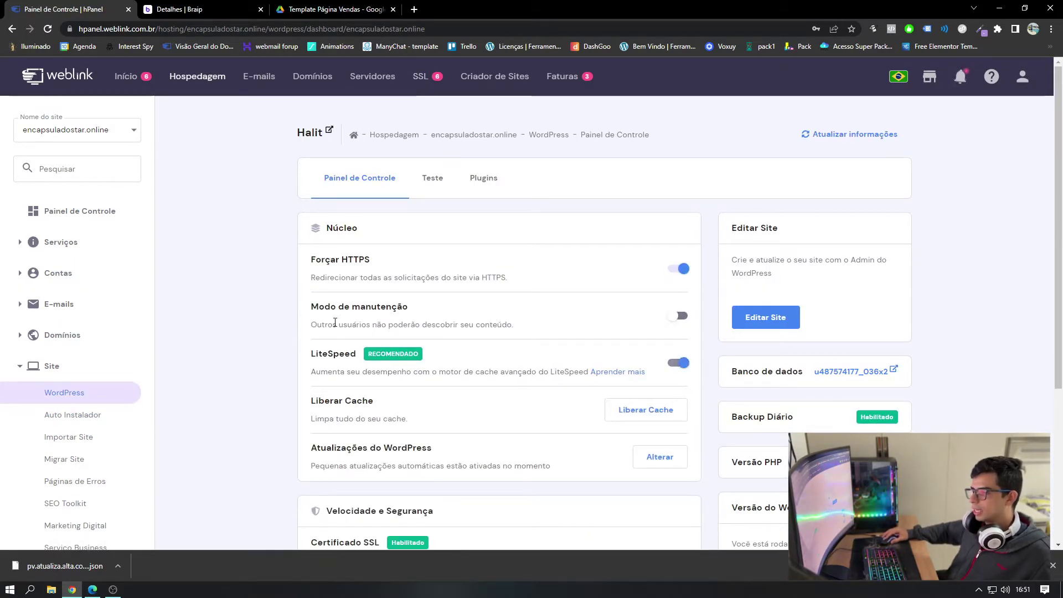
scroll(273, 326, down, 4)
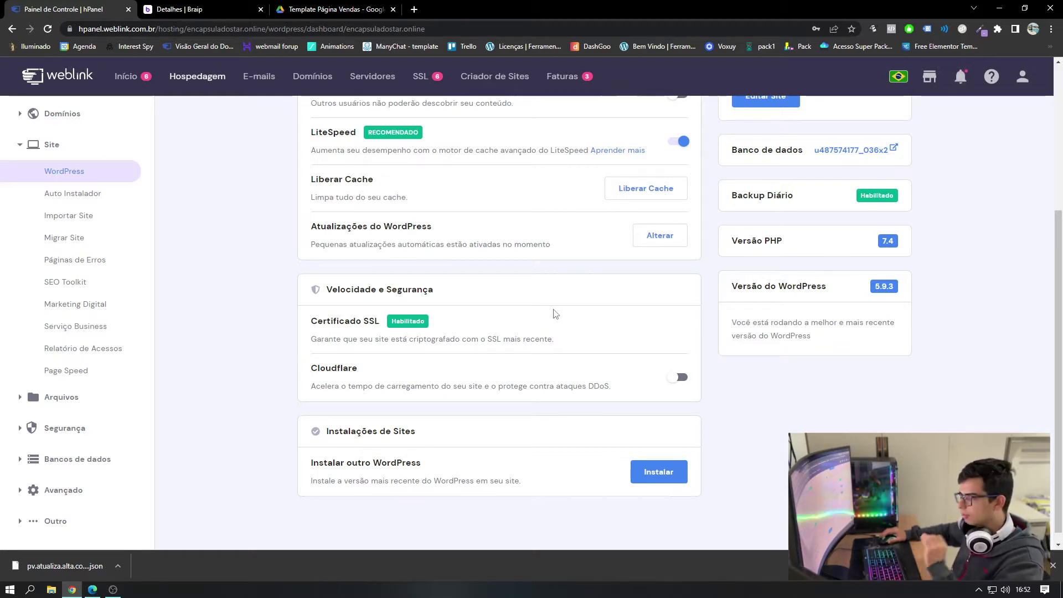
scroll(555, 313, up, 4)
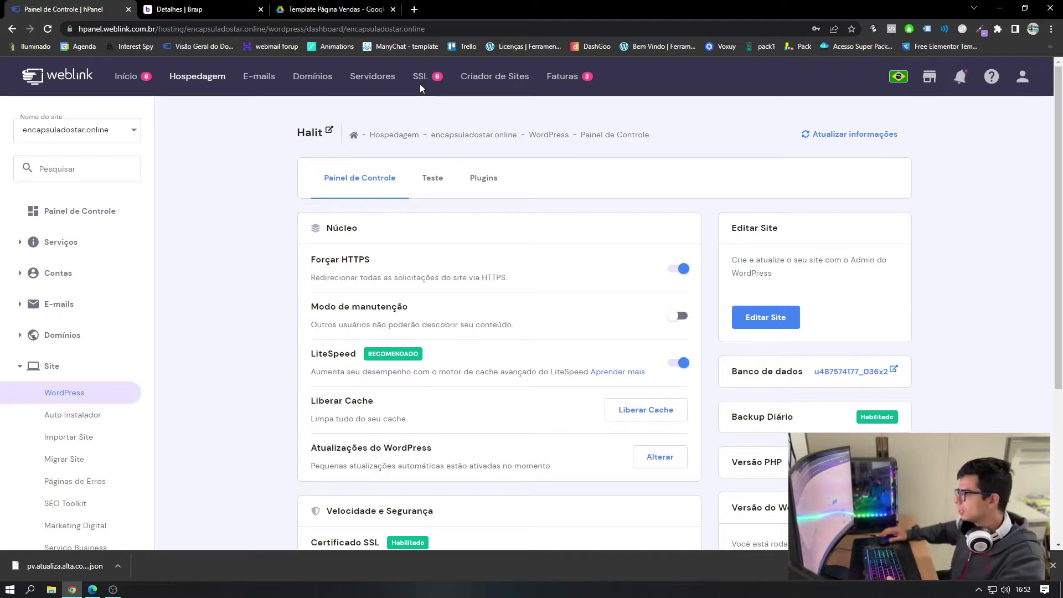
scroll(531, 271, down, 4)
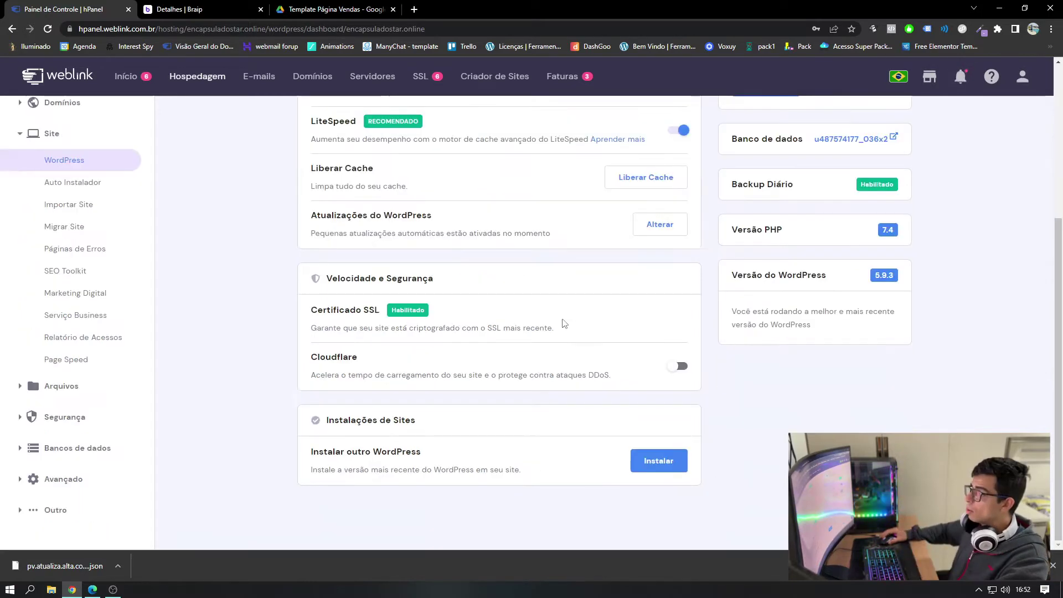
scroll(538, 356, up, 1)
scroll(540, 356, up, 3)
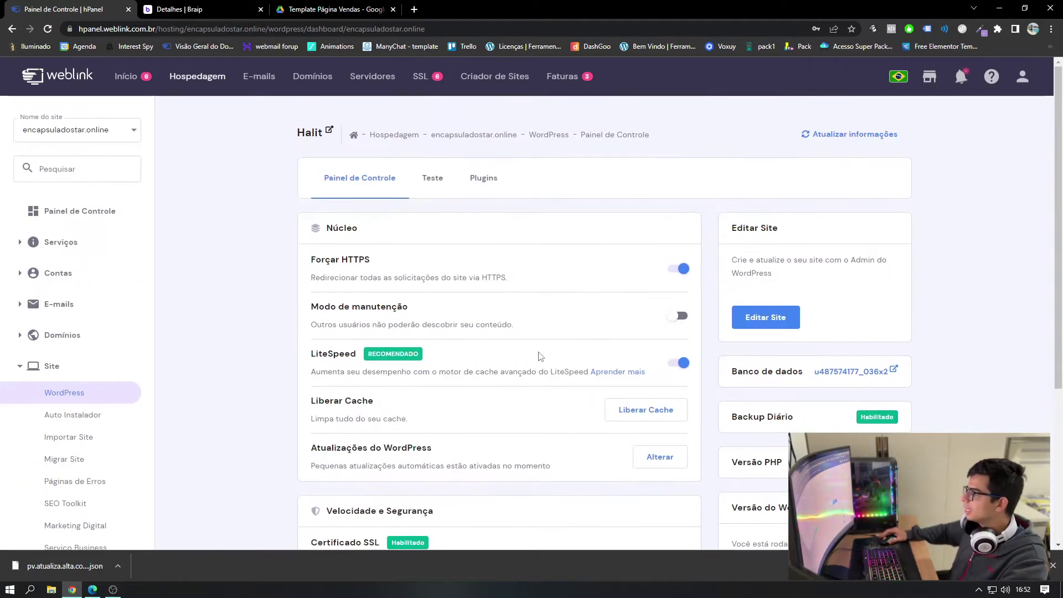
scroll(540, 363, down, 4)
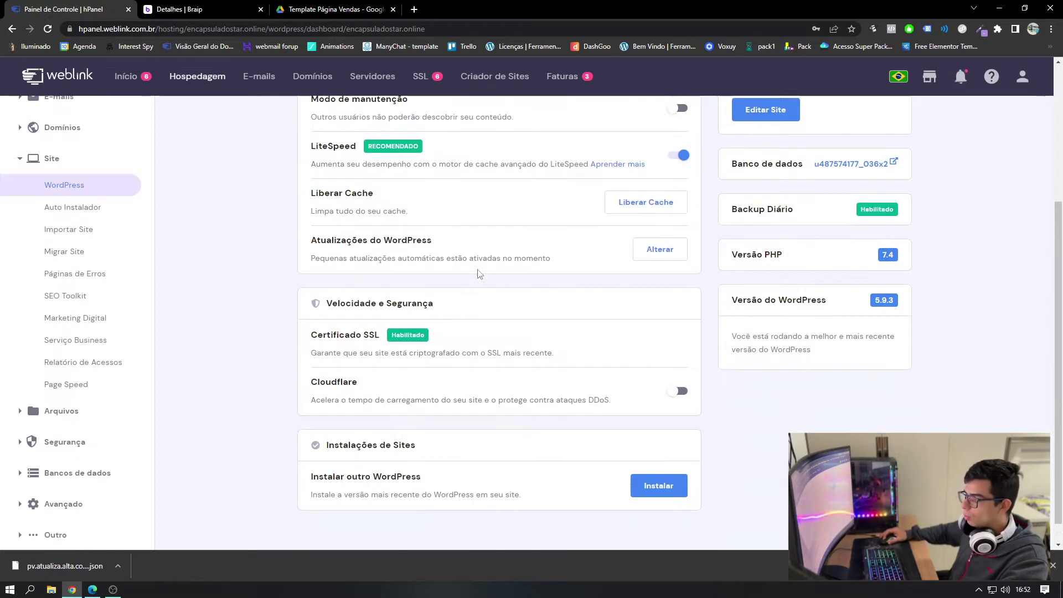
scroll(470, 290, up, 4)
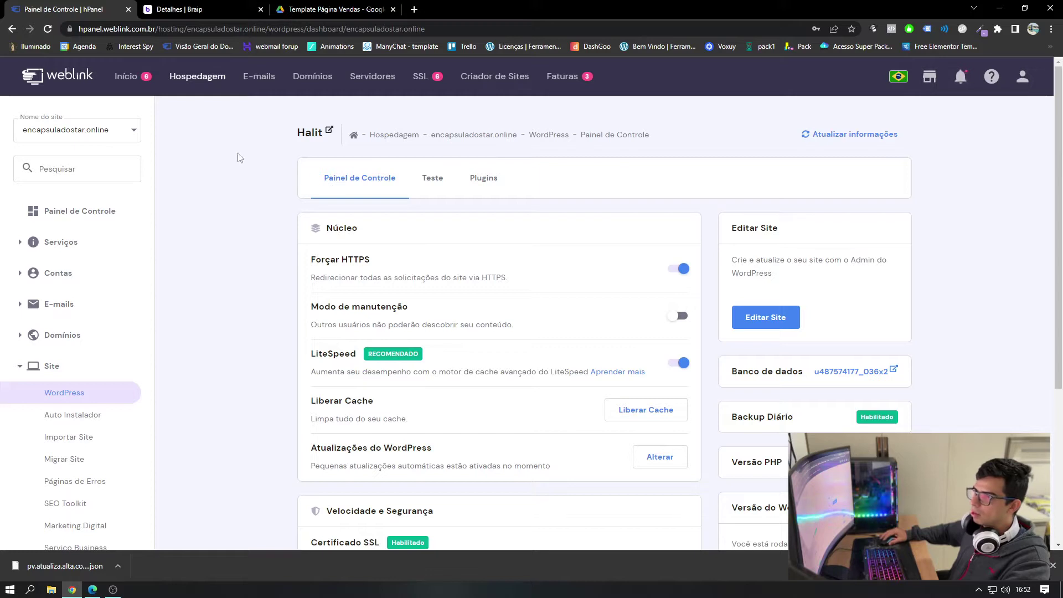
click(25, 130)
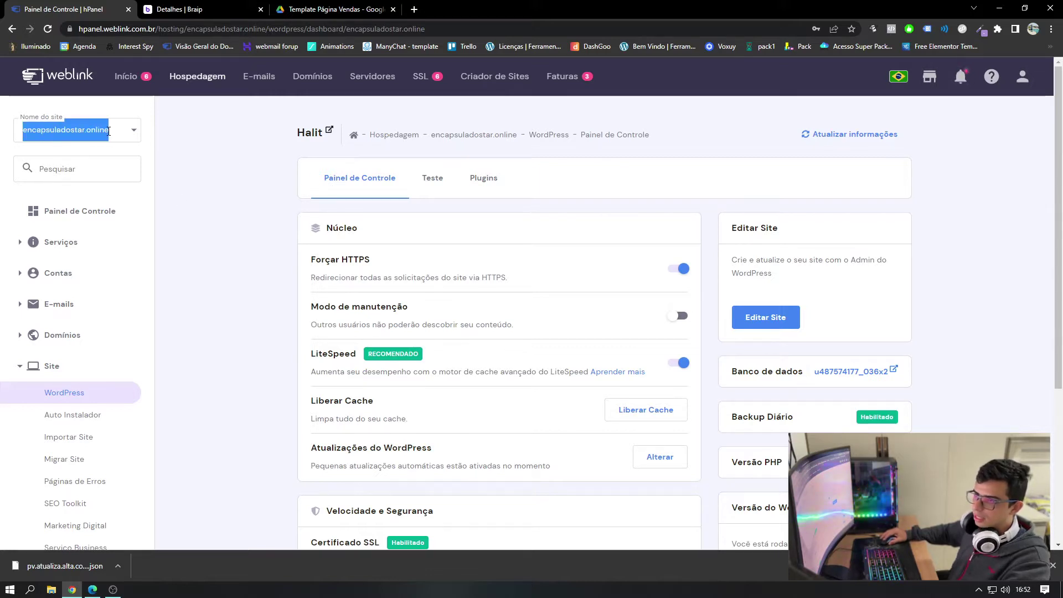
drag(109, 130, 23, 131)
key(ctrl+c)
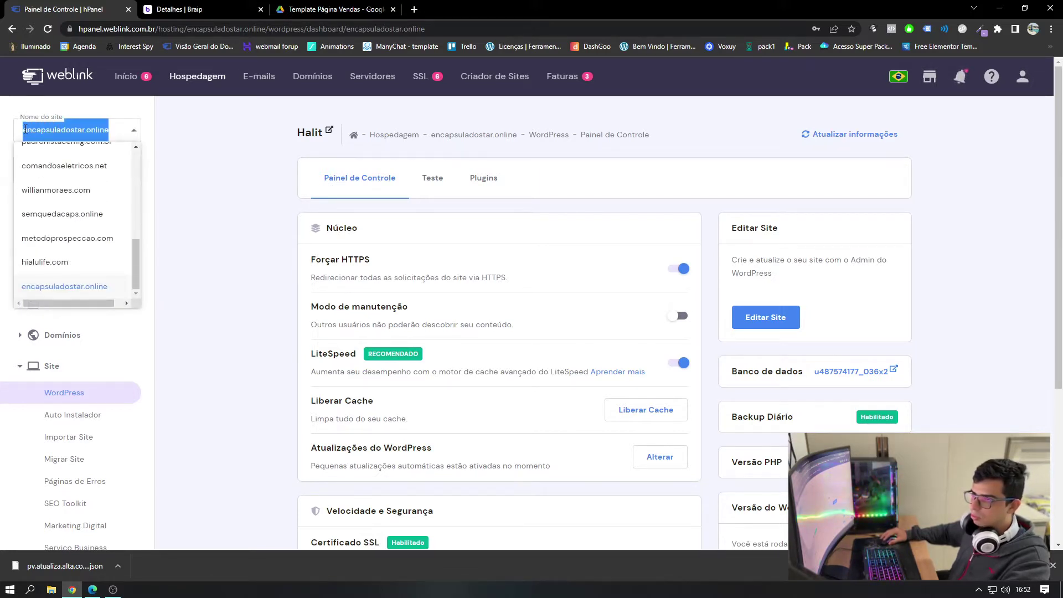
click(243, 139)
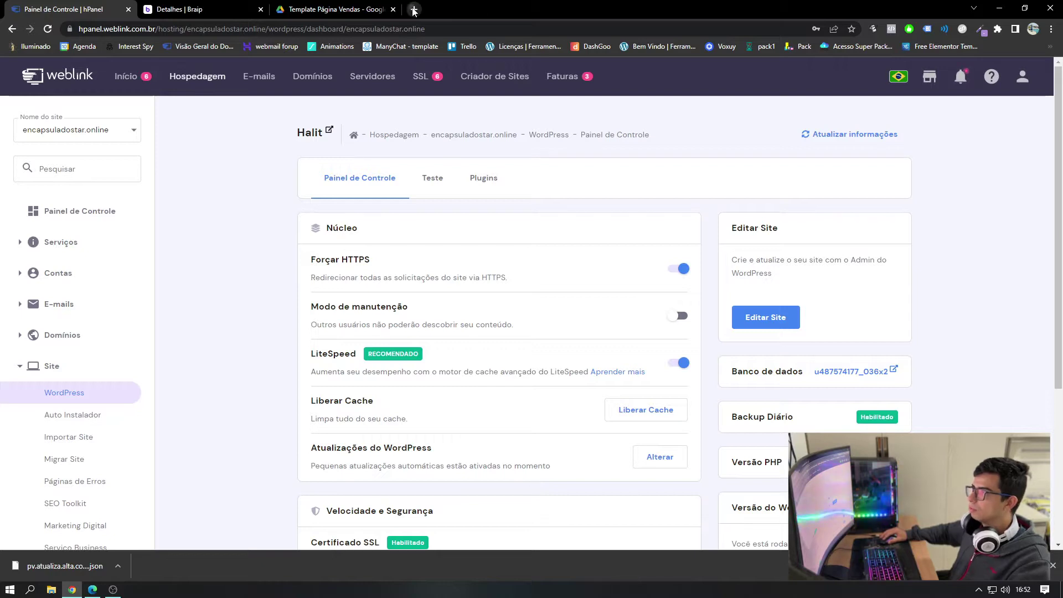
- Log in at the site's /wp-admin and skip the All in One SEO setup wizard
click(415, 9)
key(ctrl+v)
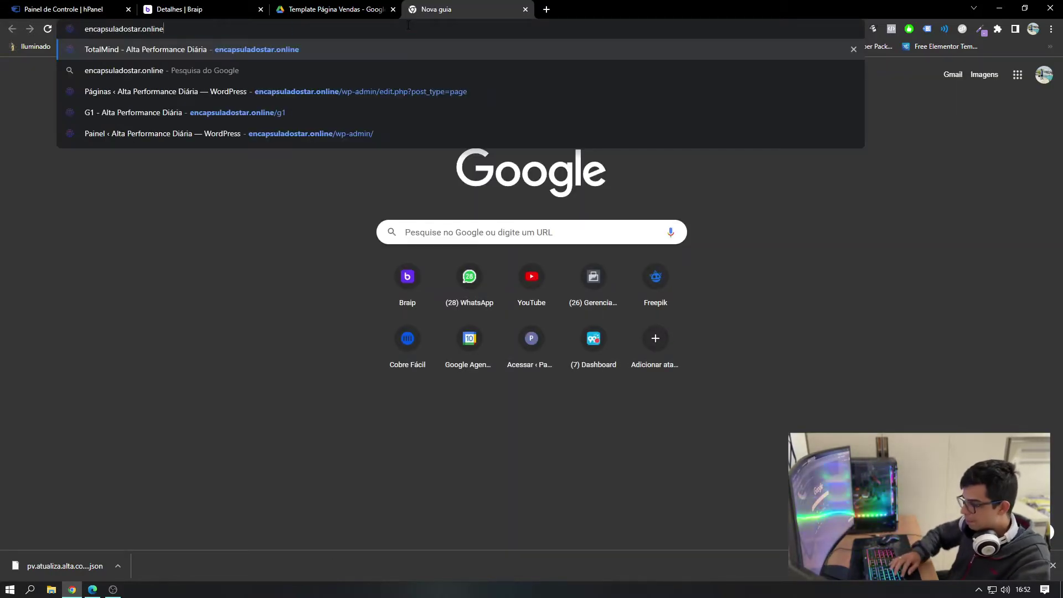
text(/)
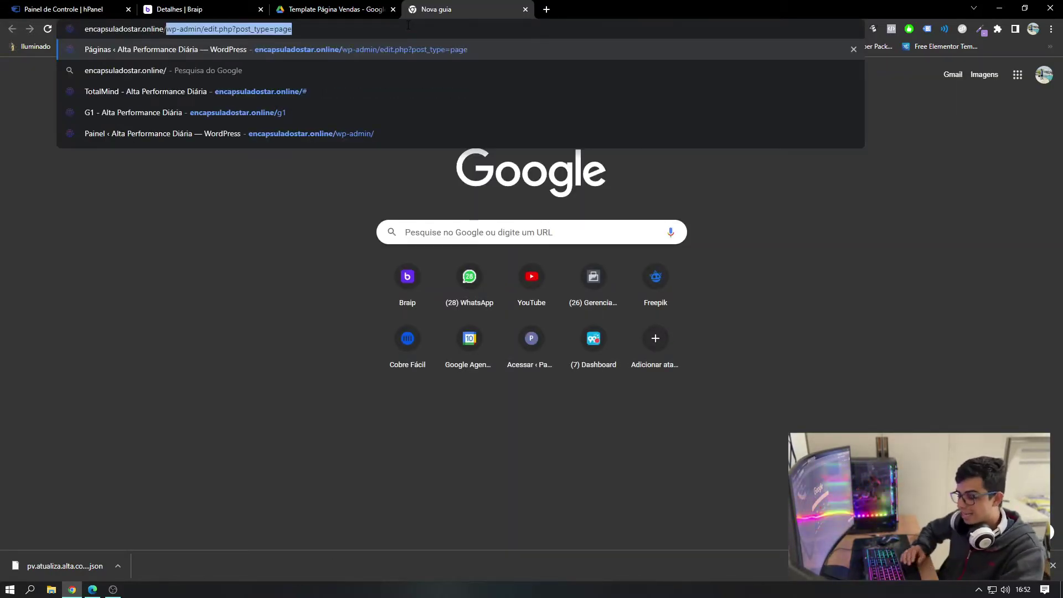
text(wp-admin)
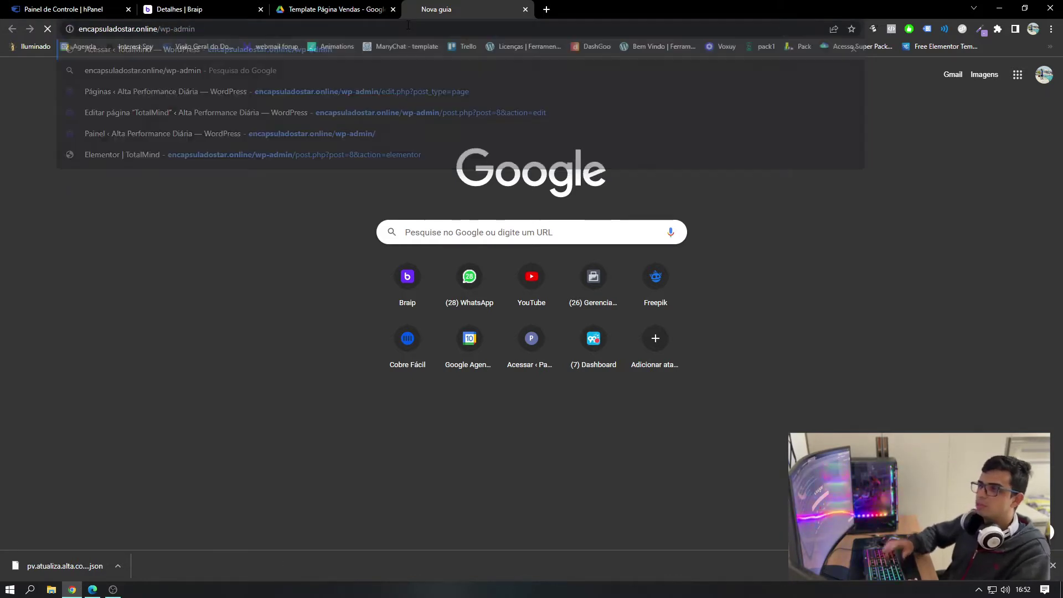
key(Return)
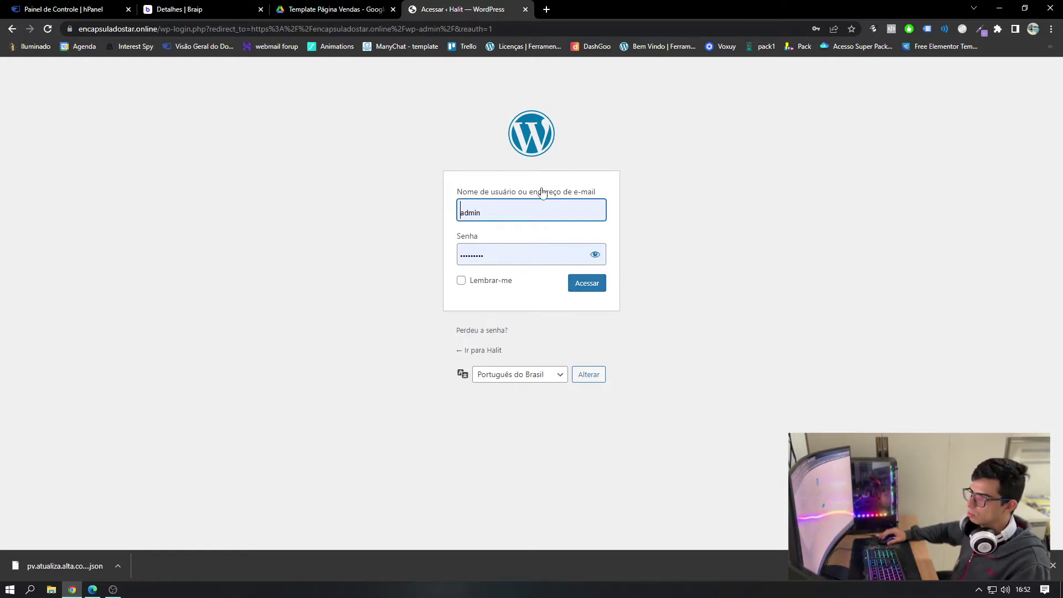
click(579, 286)
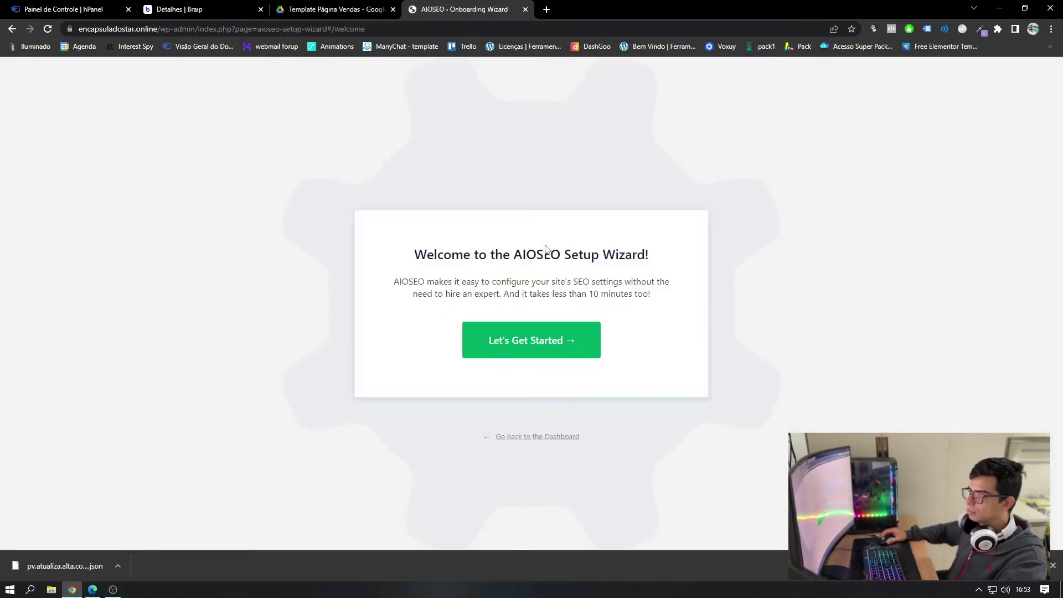
click(556, 437)
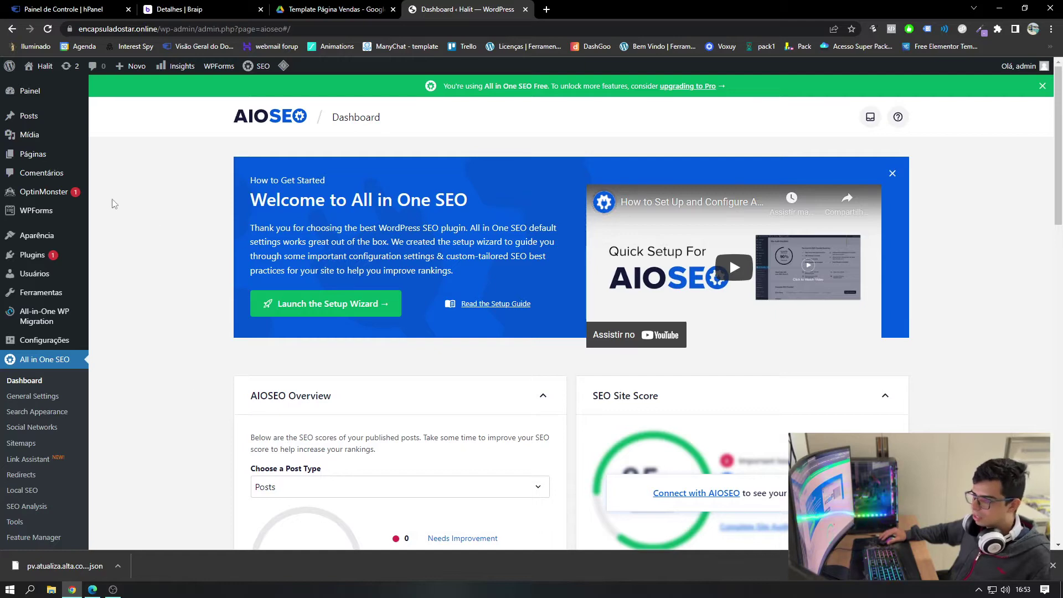
- Create and publish a page titled 'Página de vendas', then return to the pages list
click(49, 160)
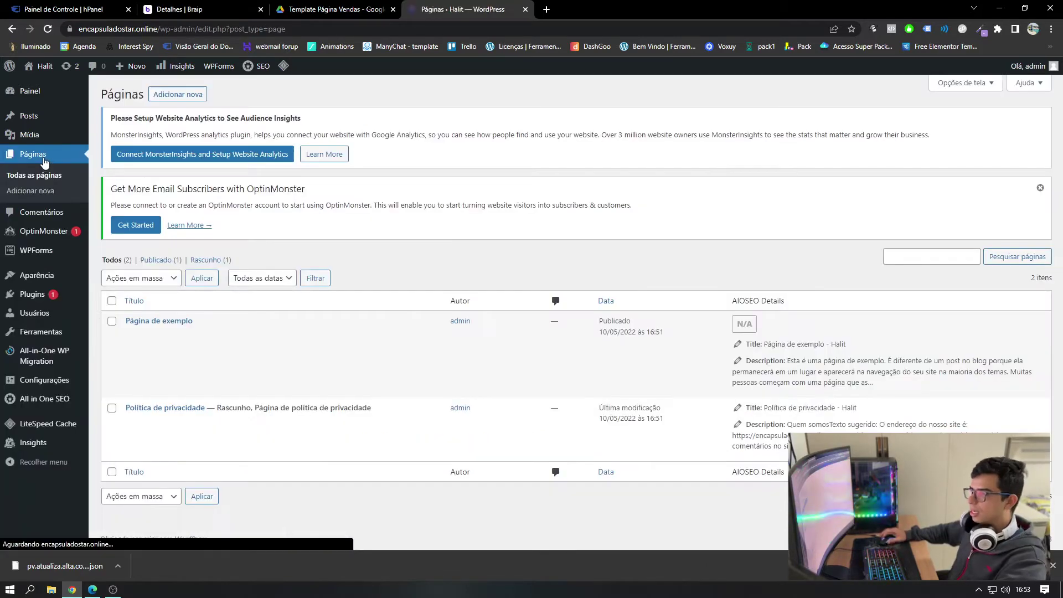
click(194, 98)
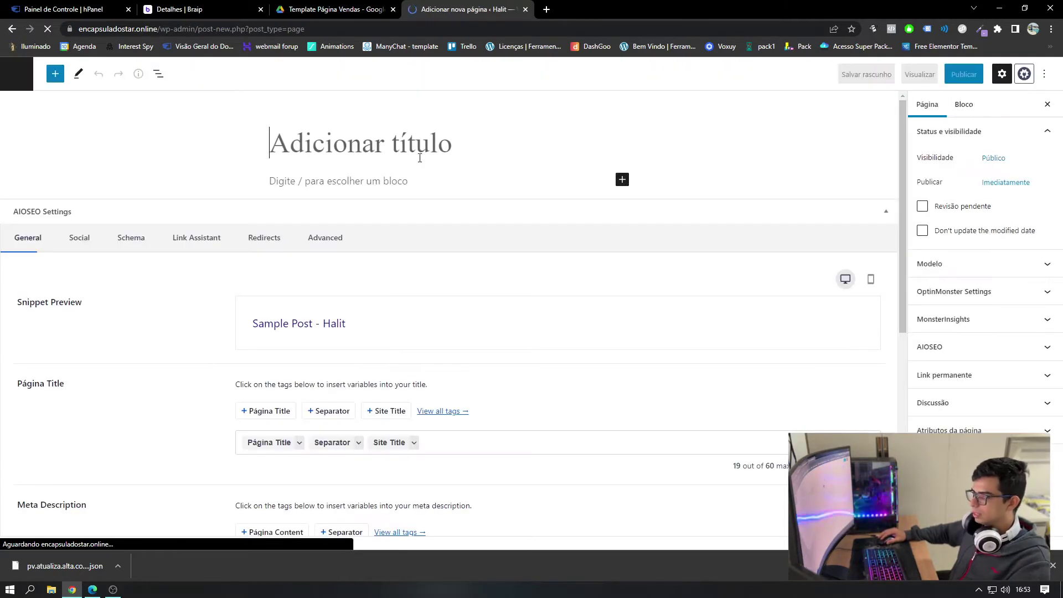
text(Página de vendas)
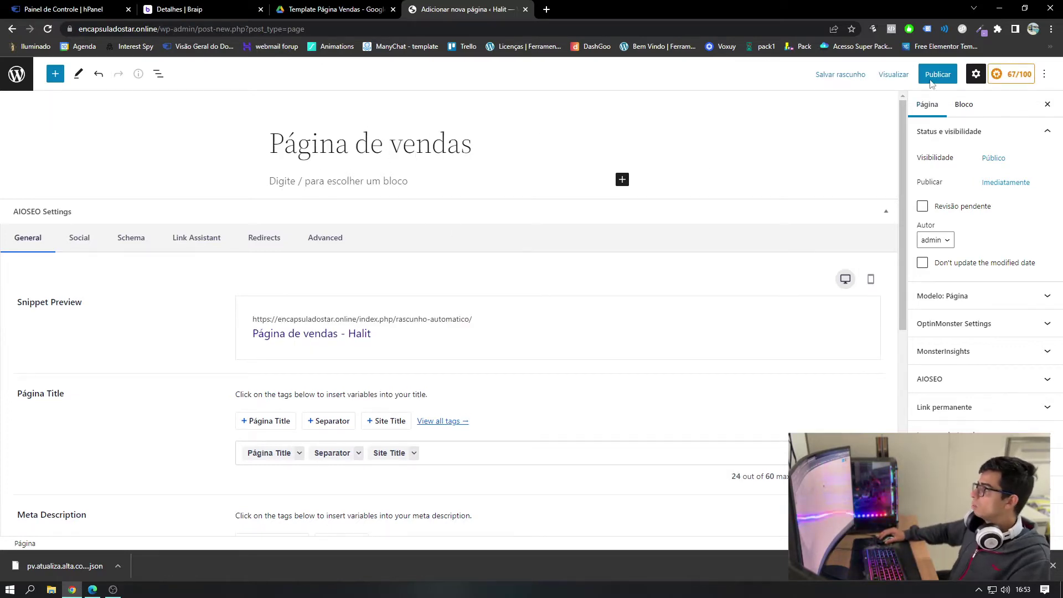
click(931, 78)
click(931, 77)
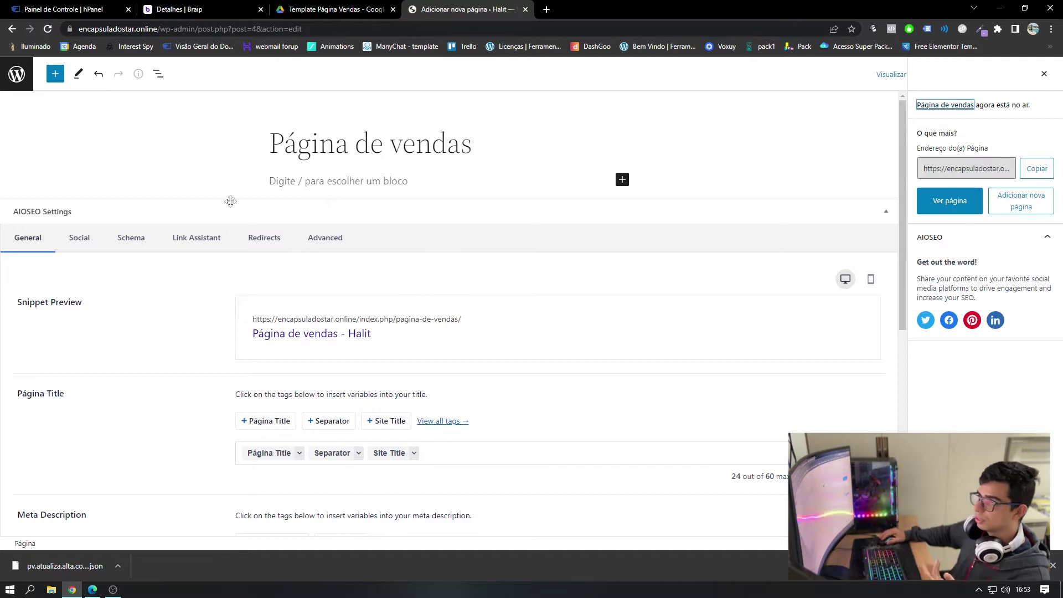
click(17, 78)
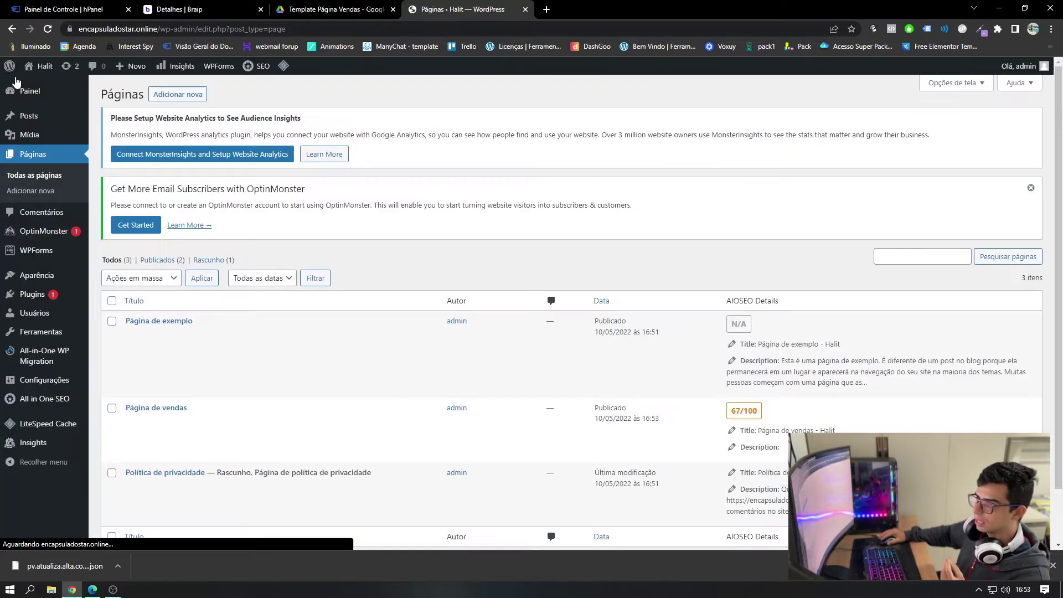
- Search for 'elementor', then install and activate Elementor Website Builder
click(36, 294)
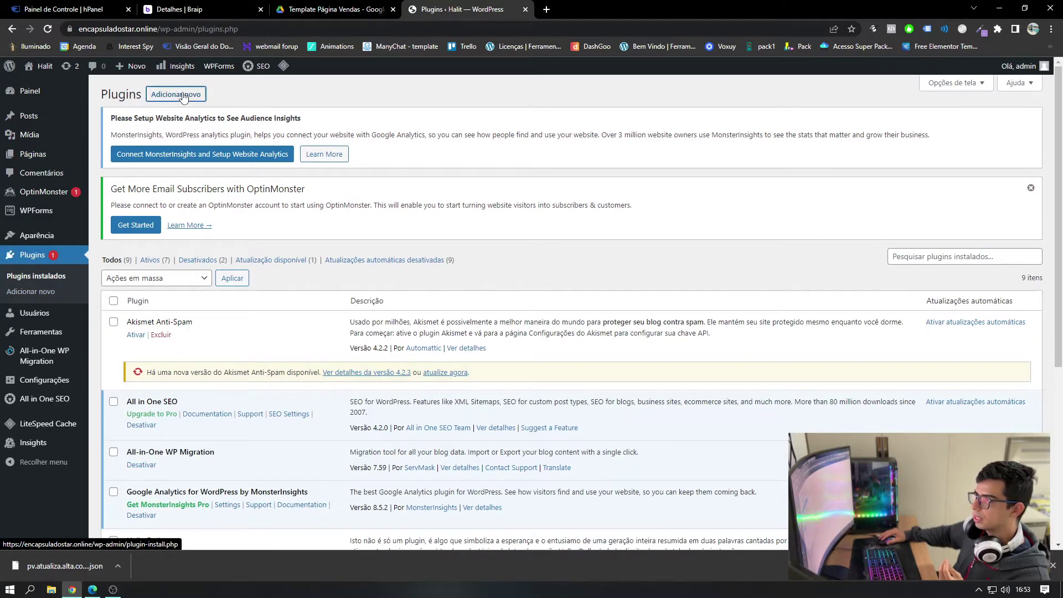
click(184, 97)
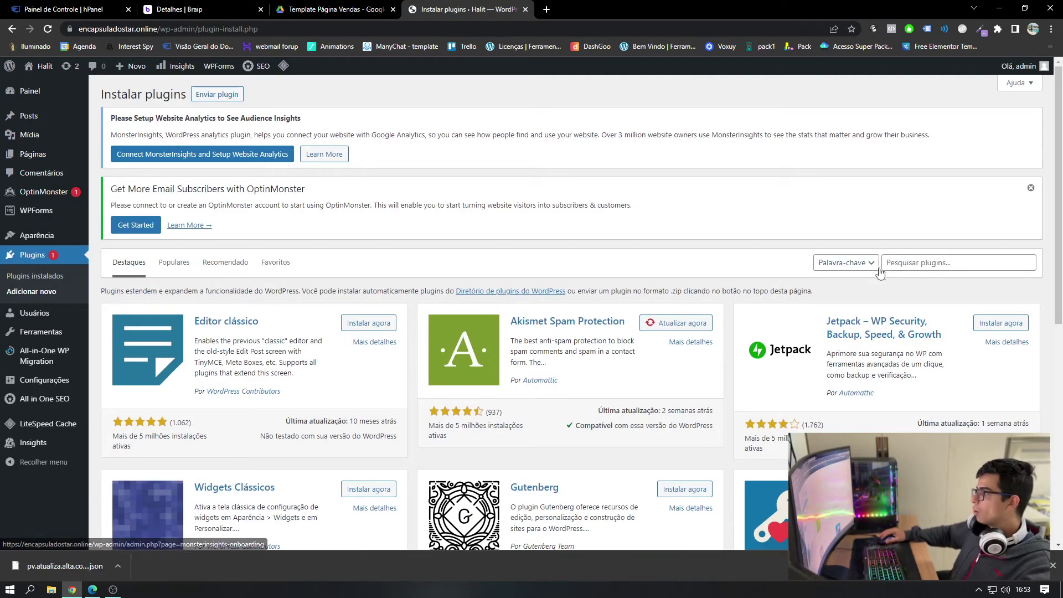
click(915, 264)
text(elementor)
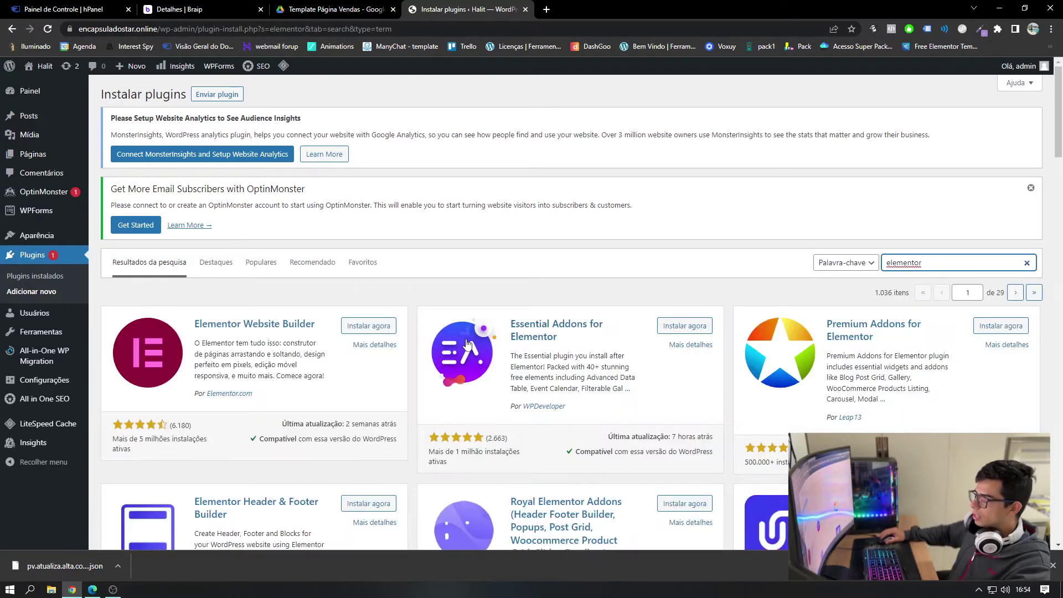
click(379, 330)
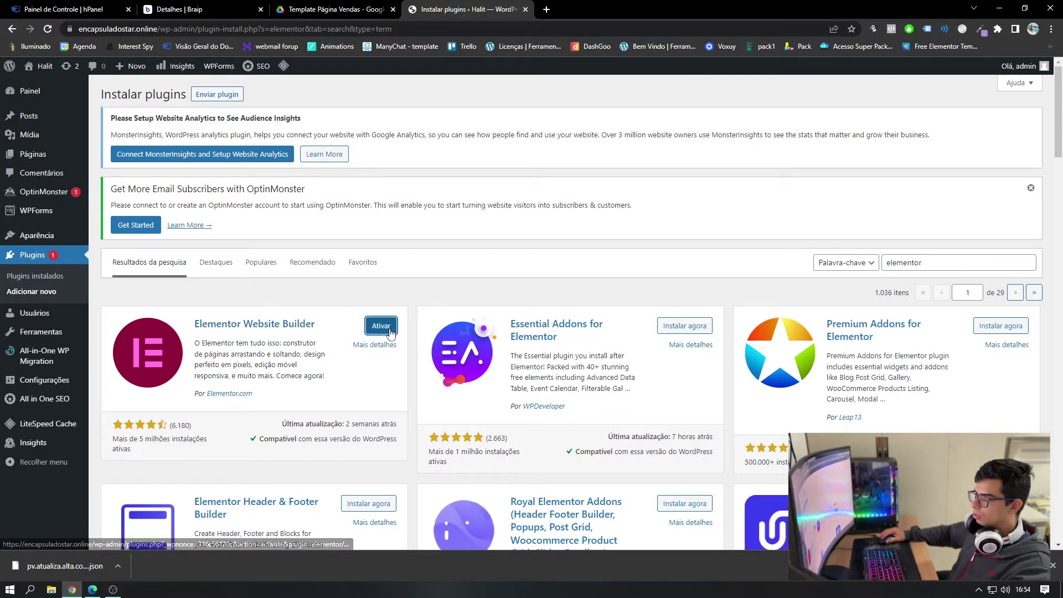
click(381, 327)
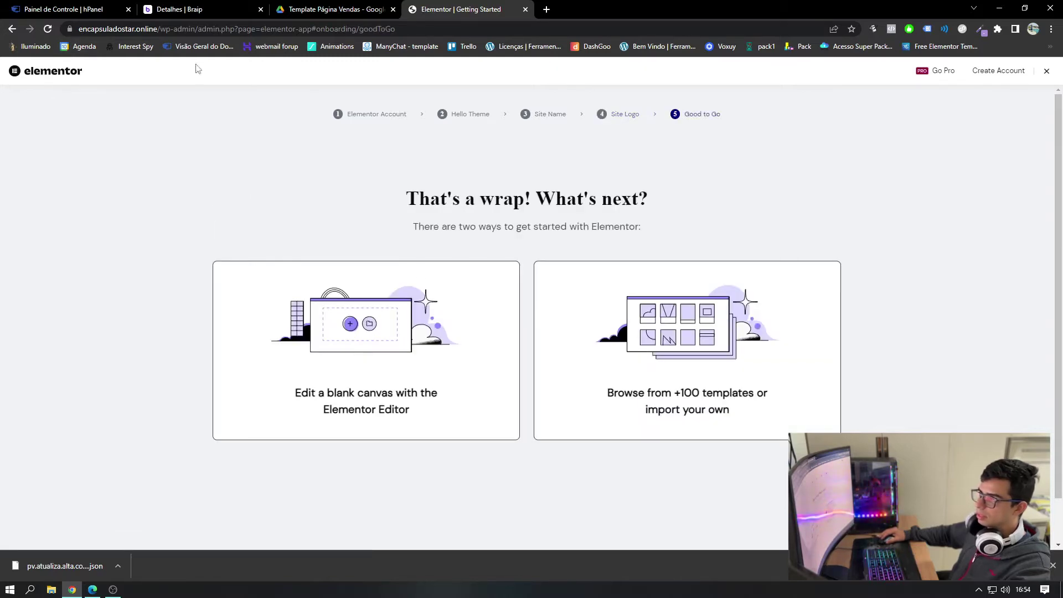
- Trim the address to /wp-admin/ to return to the admin dashboard
drag(395, 29, 195, 29)
key(BackSpace)
key(Return)
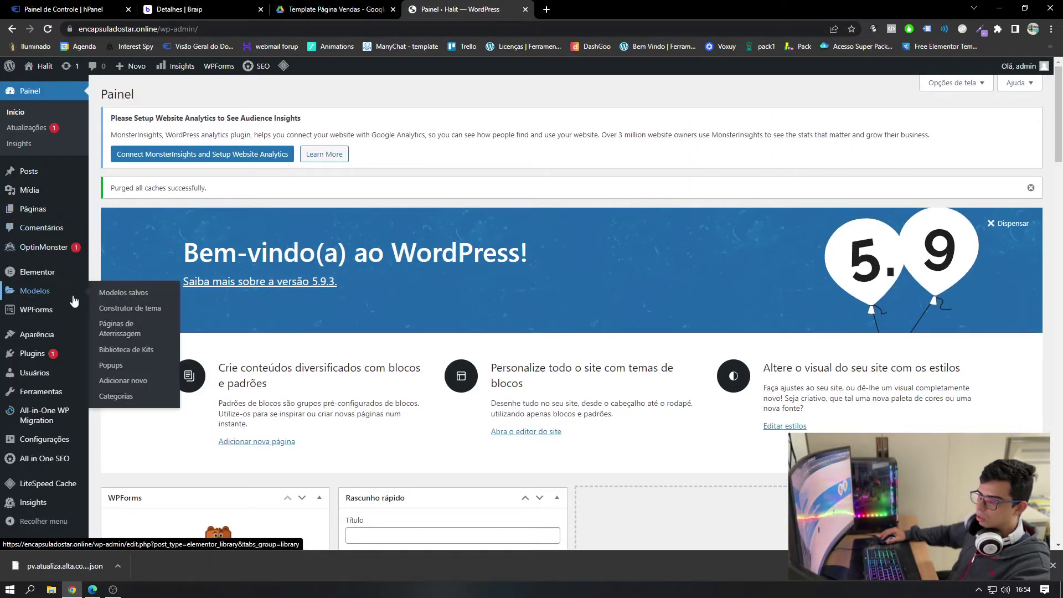
- Open Página de vendas from the Páginas list in the Elementor editor
click(52, 353)
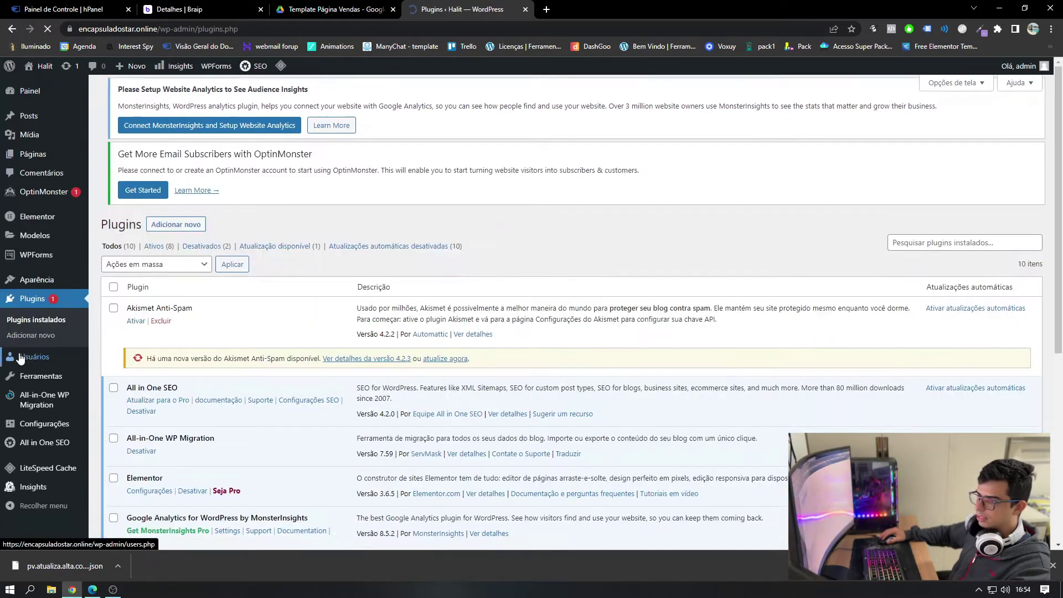
scroll(142, 294, down, 3)
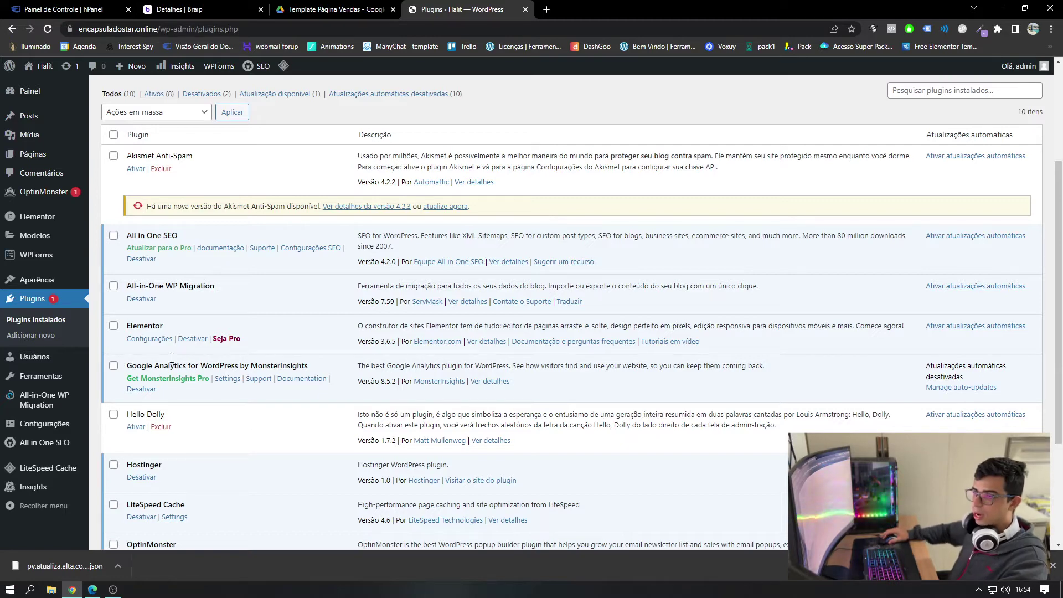
click(29, 155)
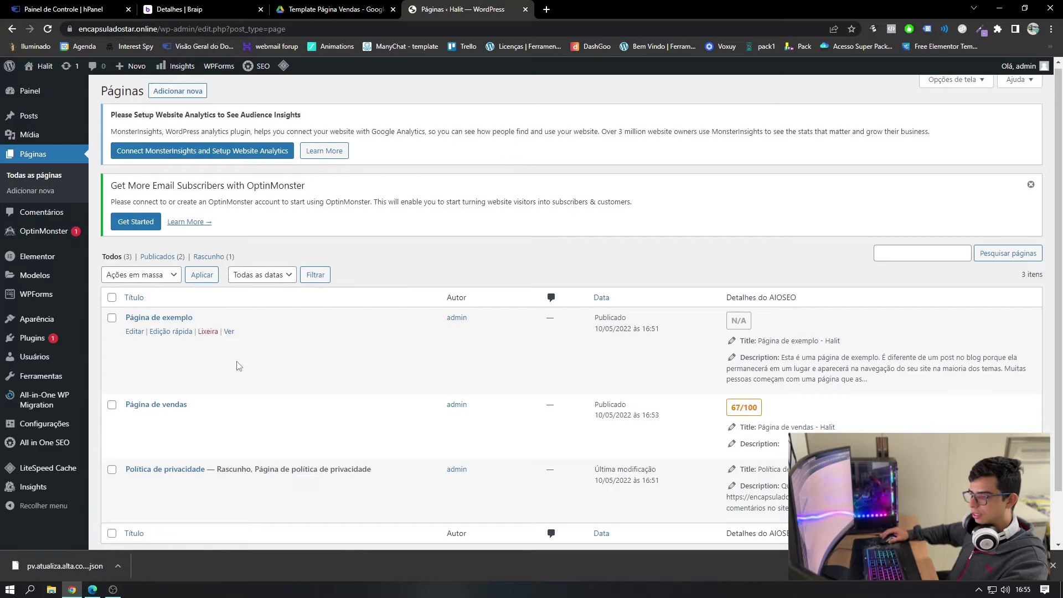
scroll(238, 366, down, 1)
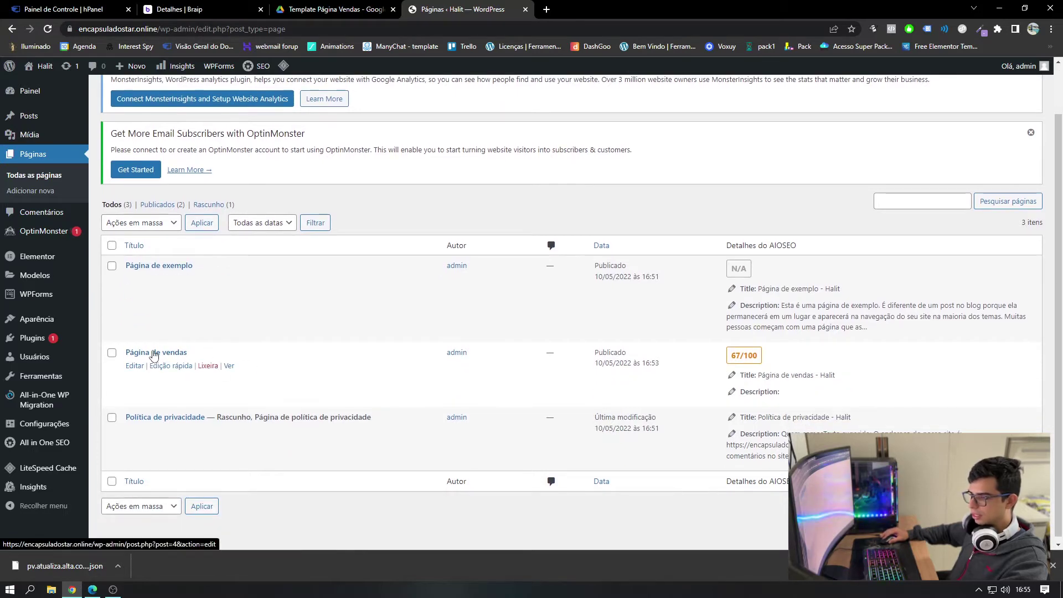
click(134, 367)
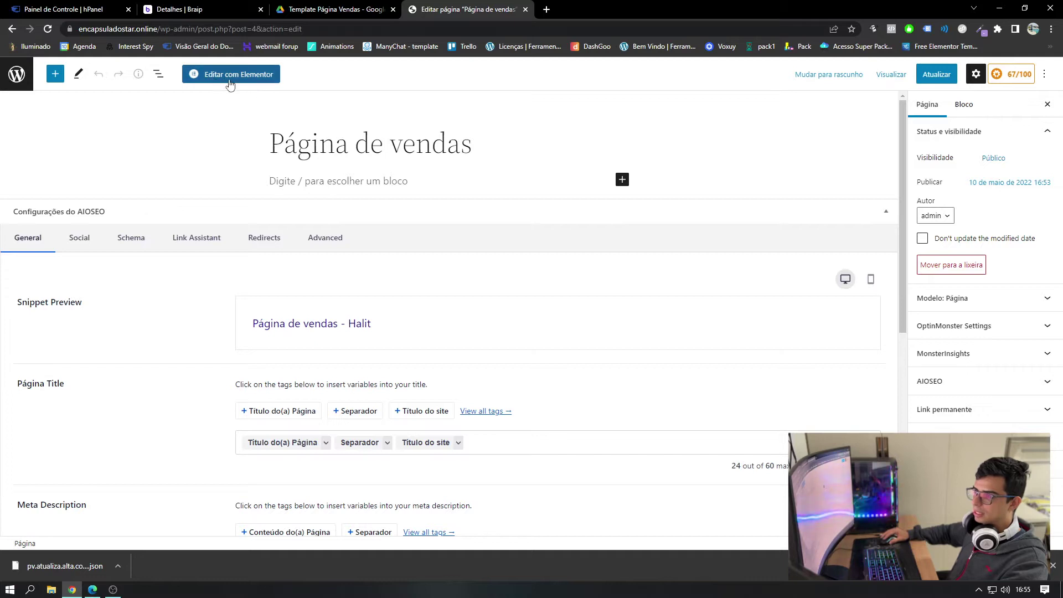
click(251, 80)
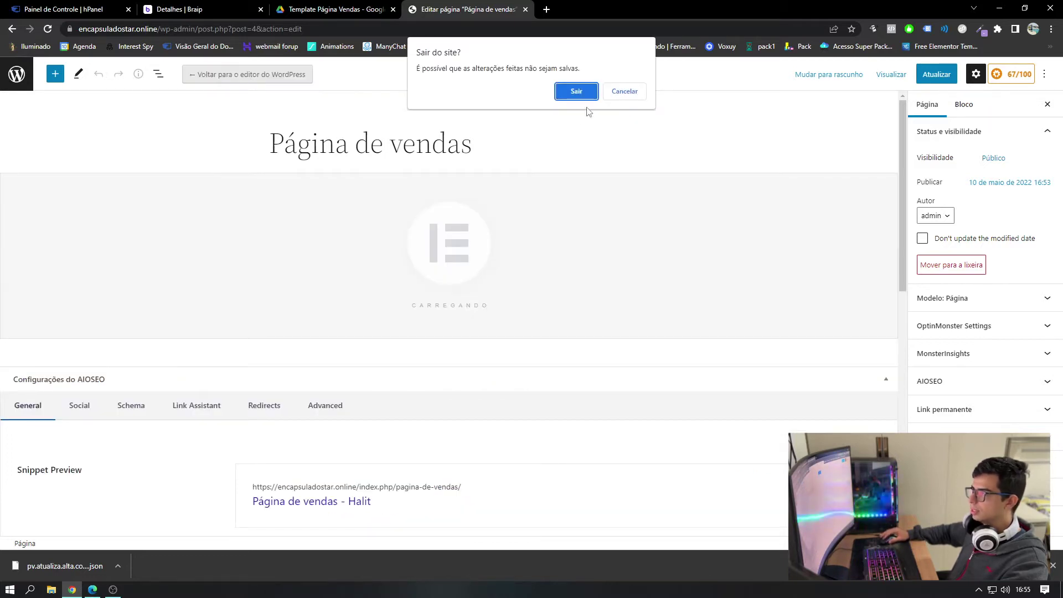
click(586, 97)
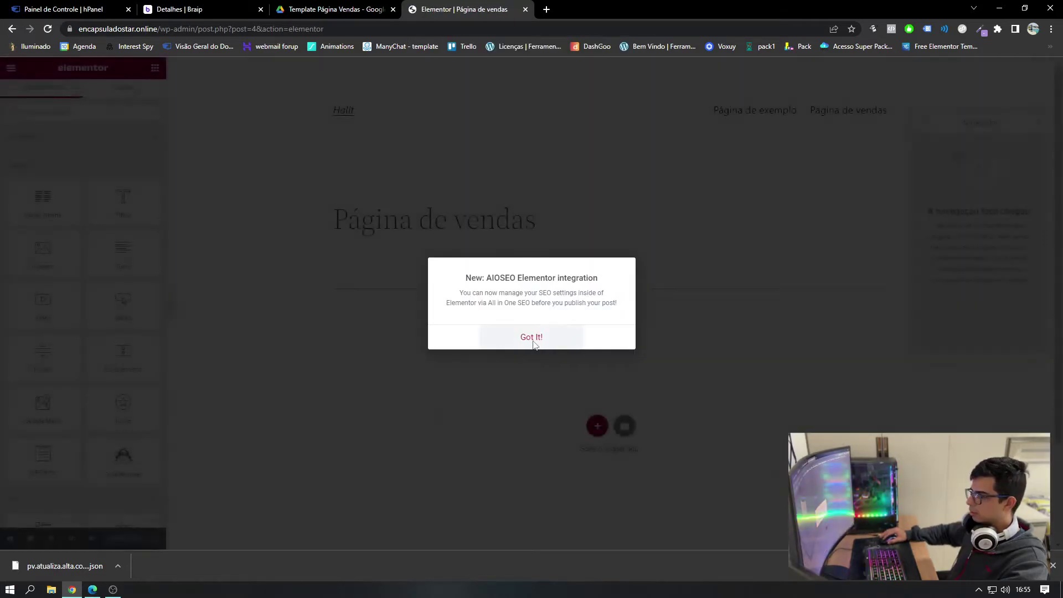
- Import pv.atualiza.alta.conversao.json from Downloads through the template library, allowing unfiltered files
click(533, 339)
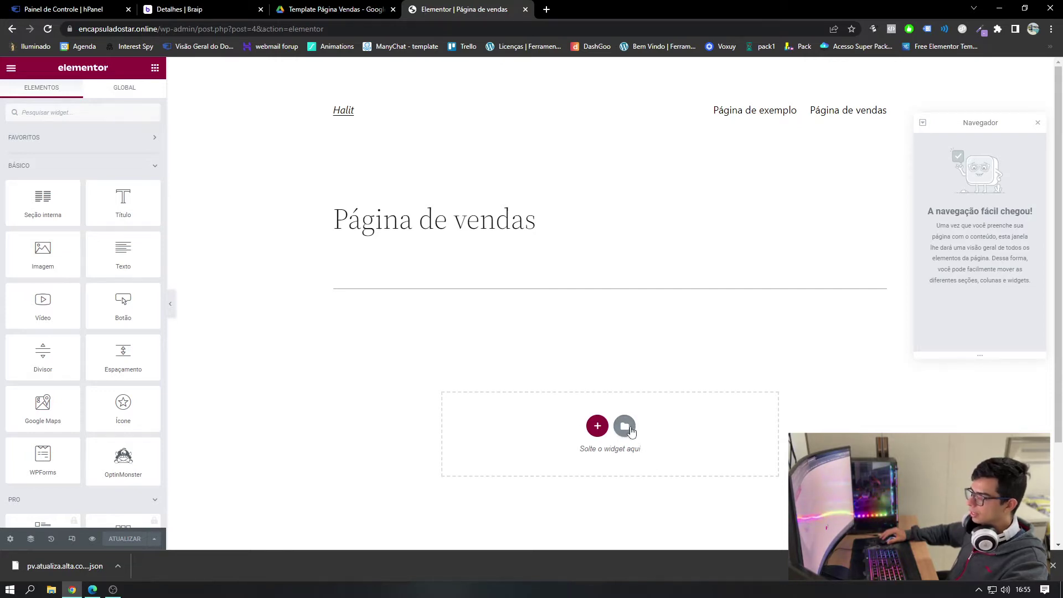
click(624, 426)
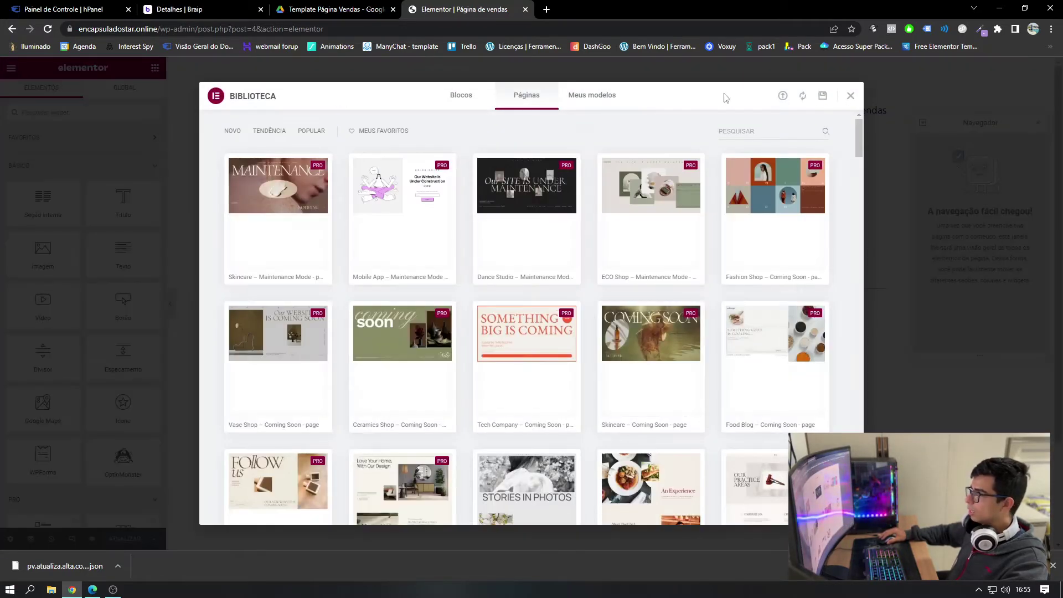
click(783, 97)
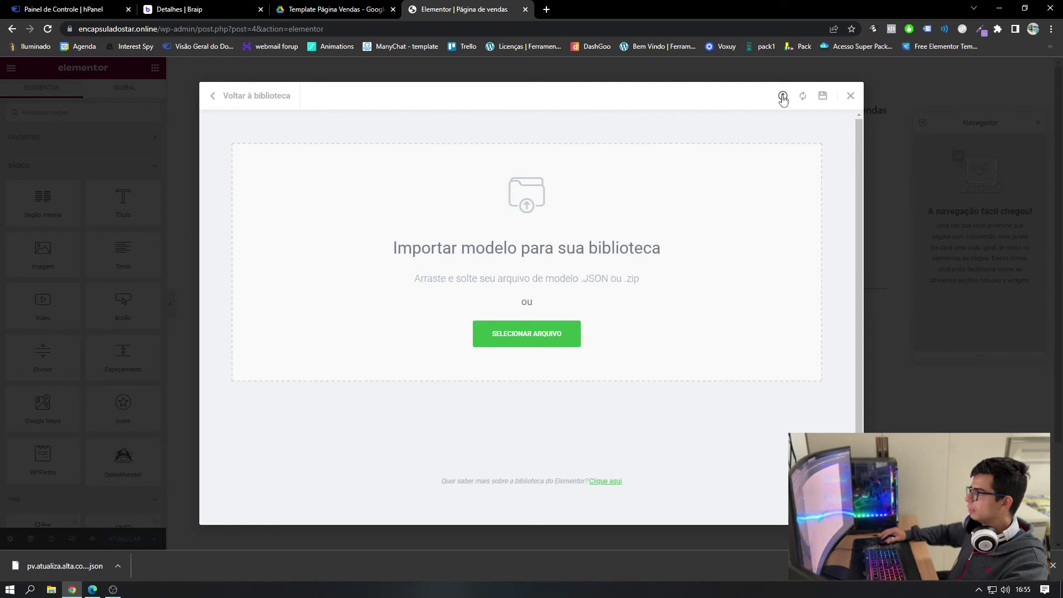
click(512, 334)
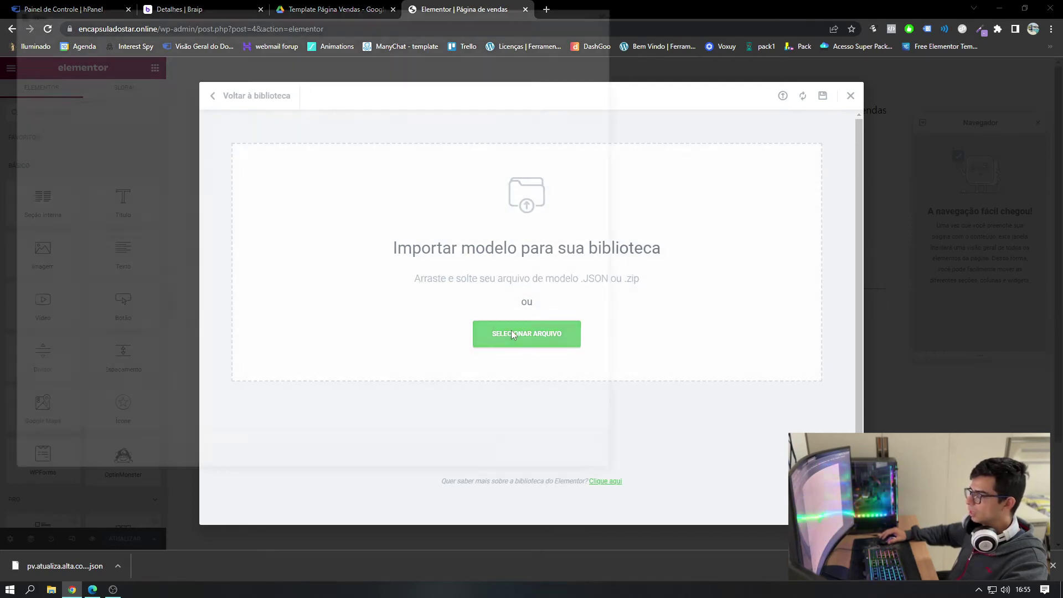
click(51, 100)
click(128, 98)
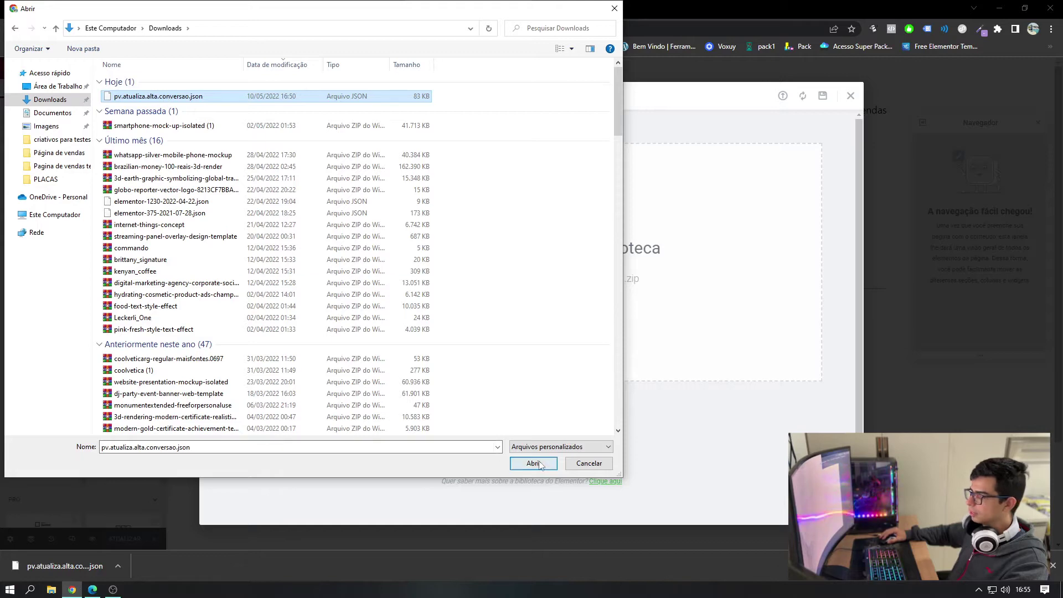
click(534, 463)
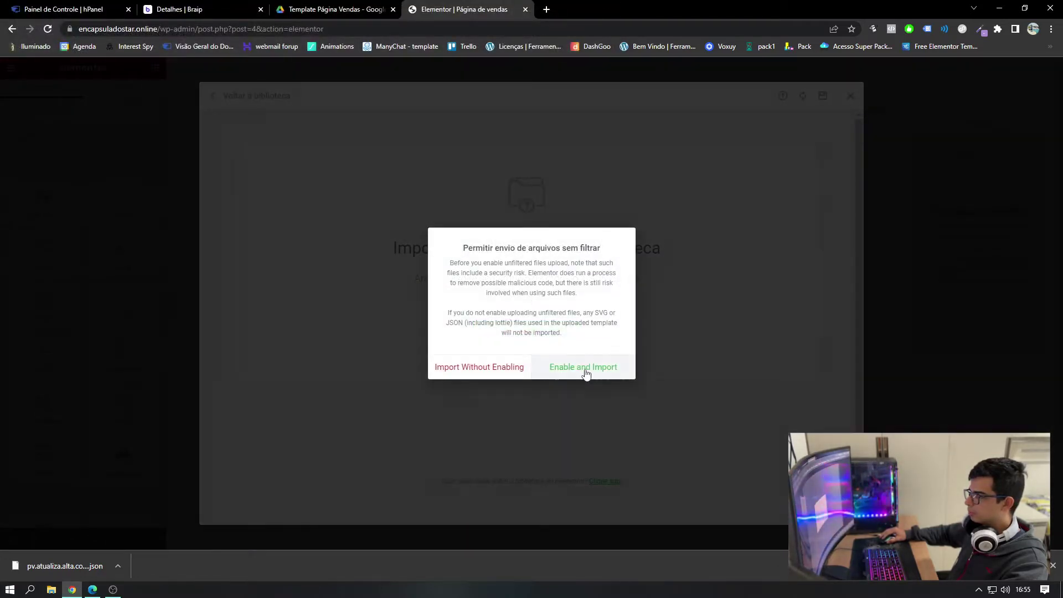
click(584, 368)
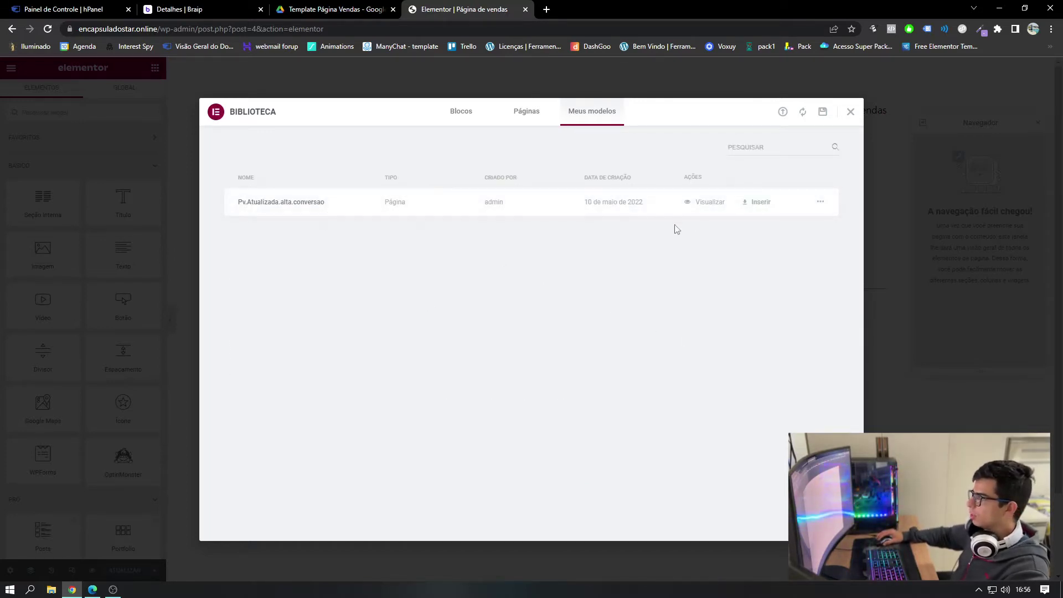
- Insert the imported Halit+ sales template into the page and test-play its sales video
click(763, 207)
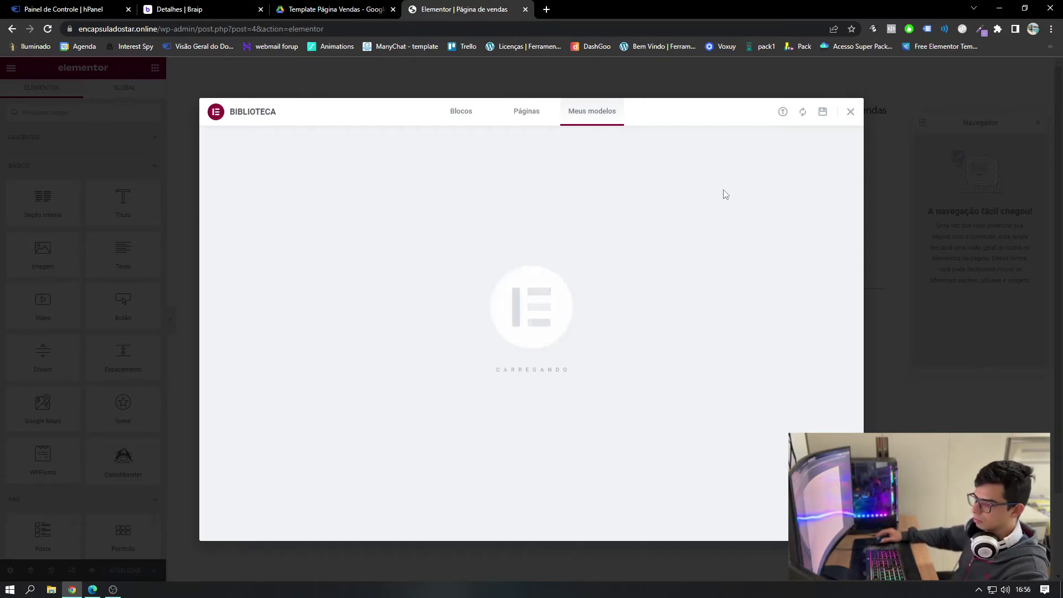
scroll(659, 225, down, 1)
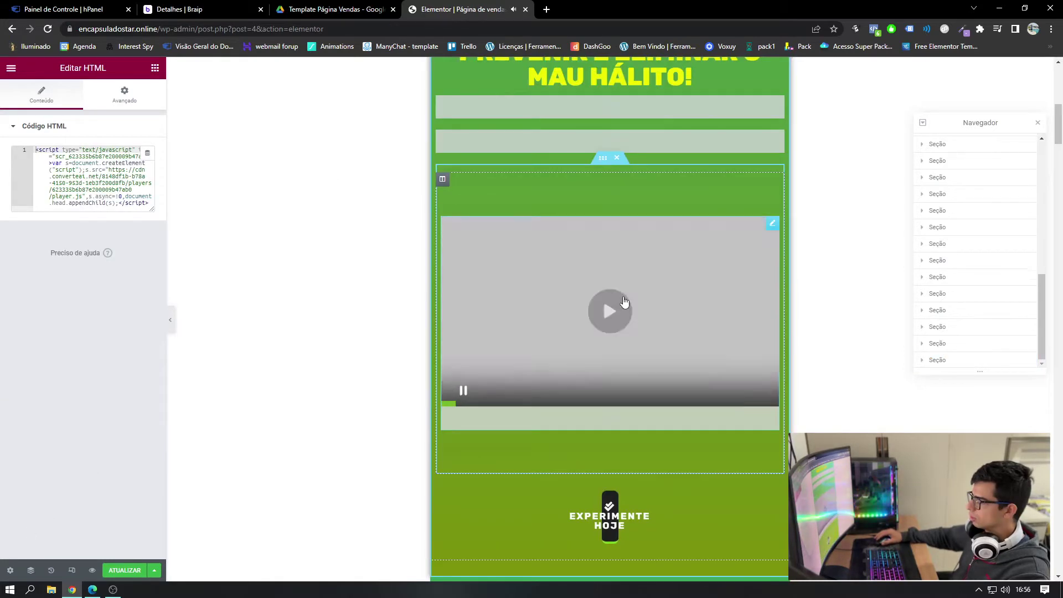
click(602, 296)
click(460, 394)
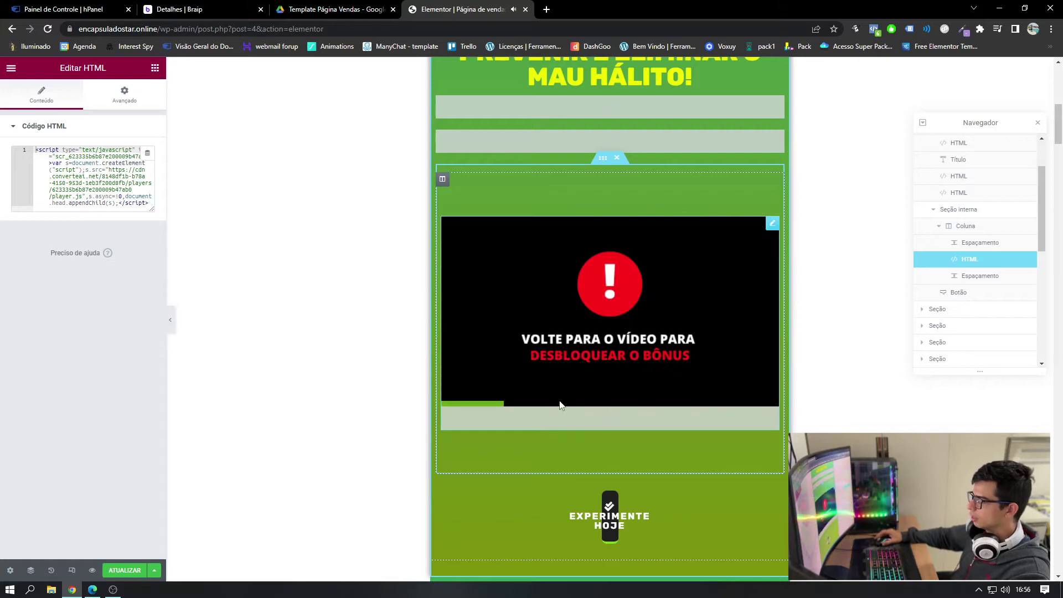
scroll(566, 312, up, 5)
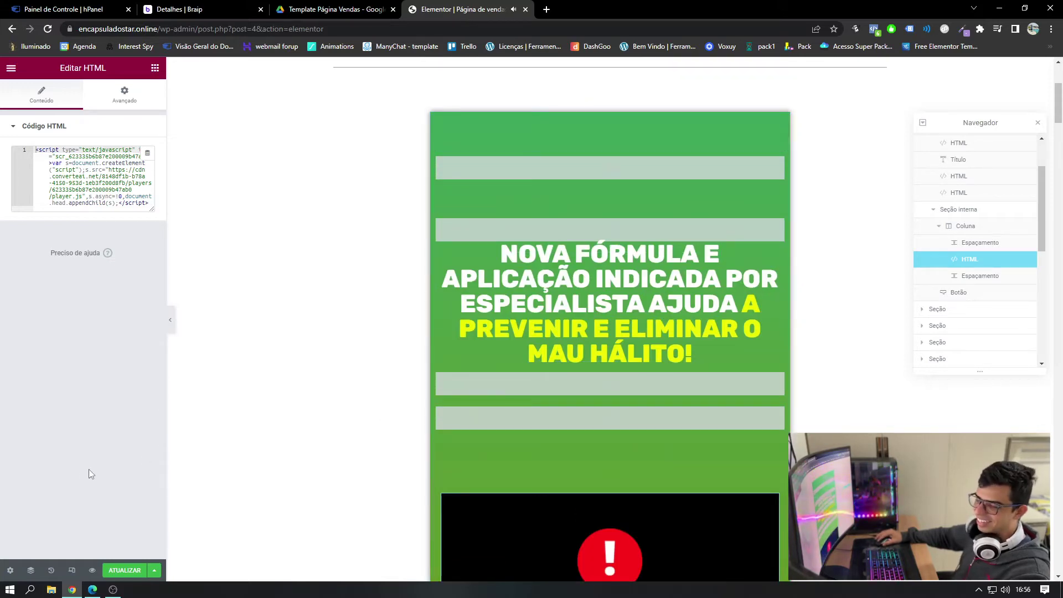
- Set the page layout to Elementor canvas in Page Settings
click(10, 572)
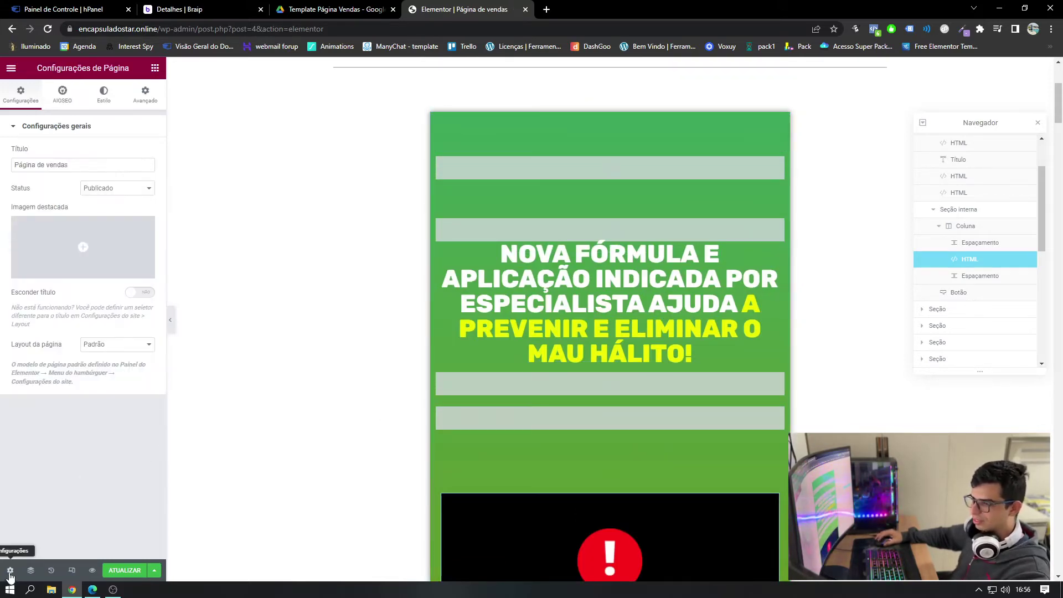
click(100, 347)
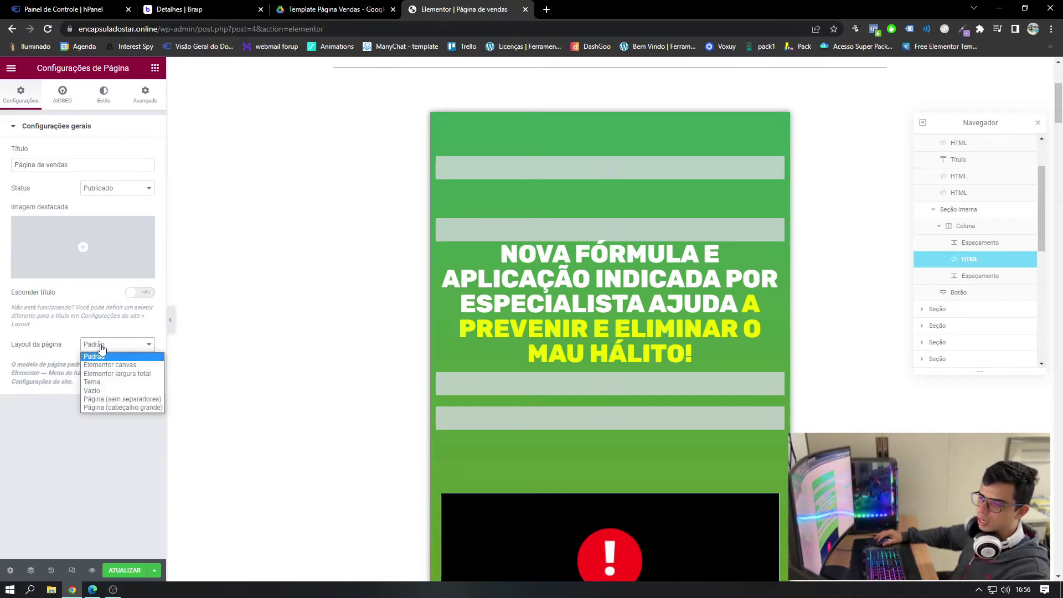
click(114, 365)
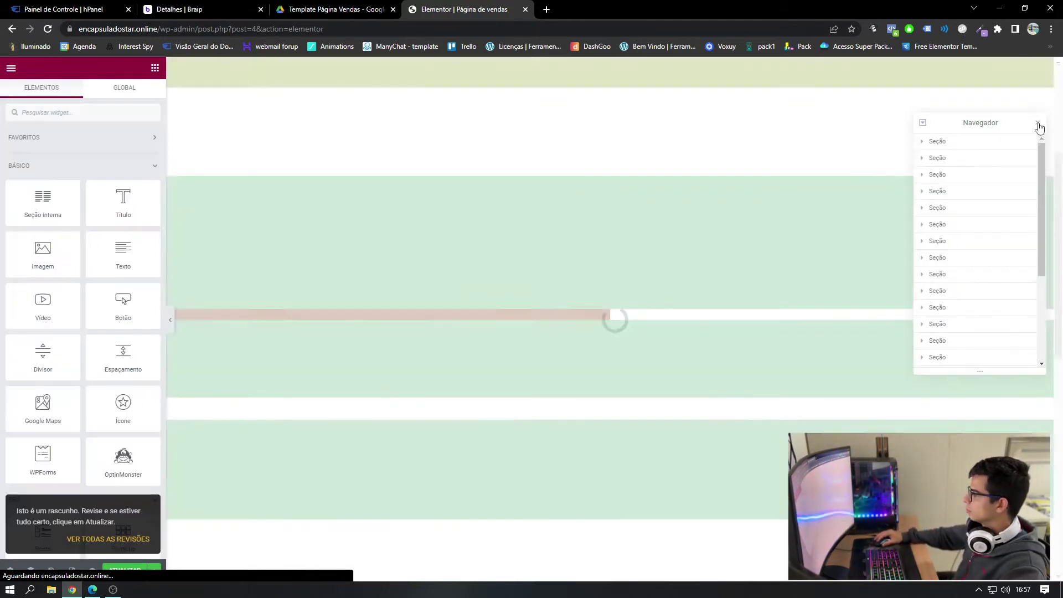
click(1038, 123)
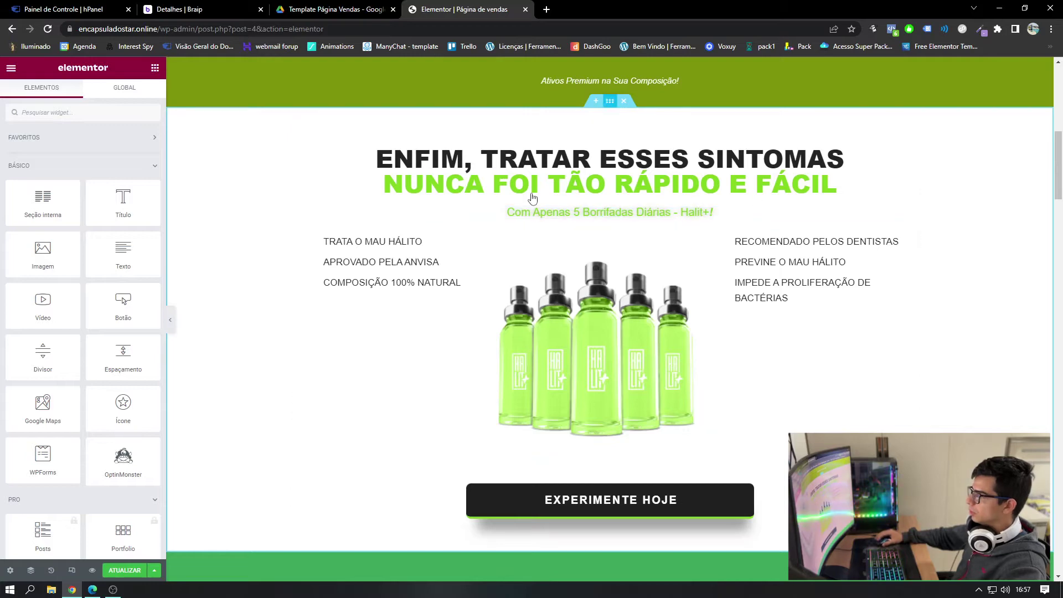
- Inspect the video player and top anchor HTML widgets on the template
scroll(554, 166, up, 10)
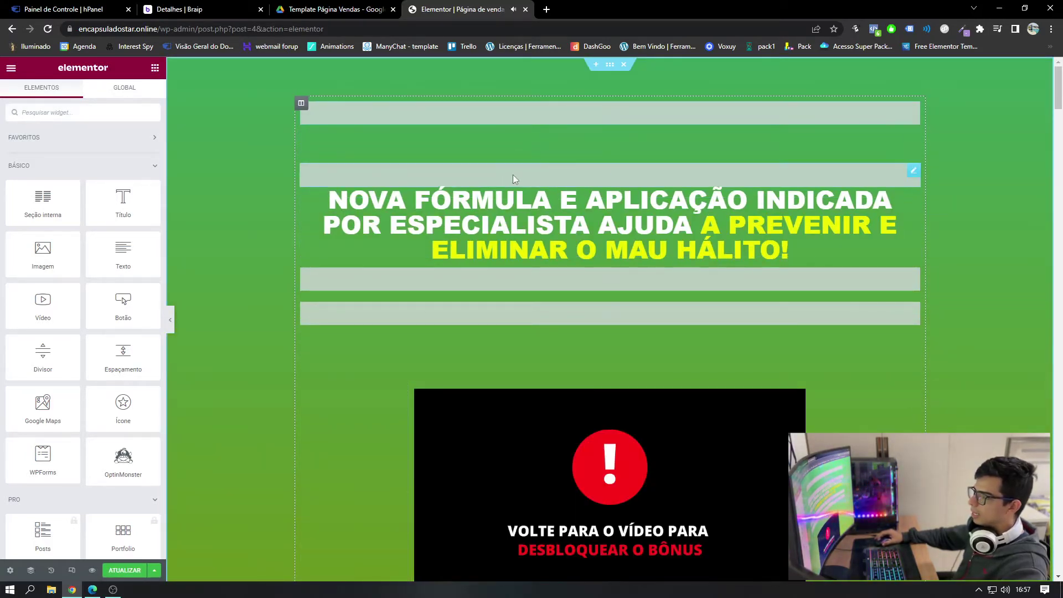
click(503, 393)
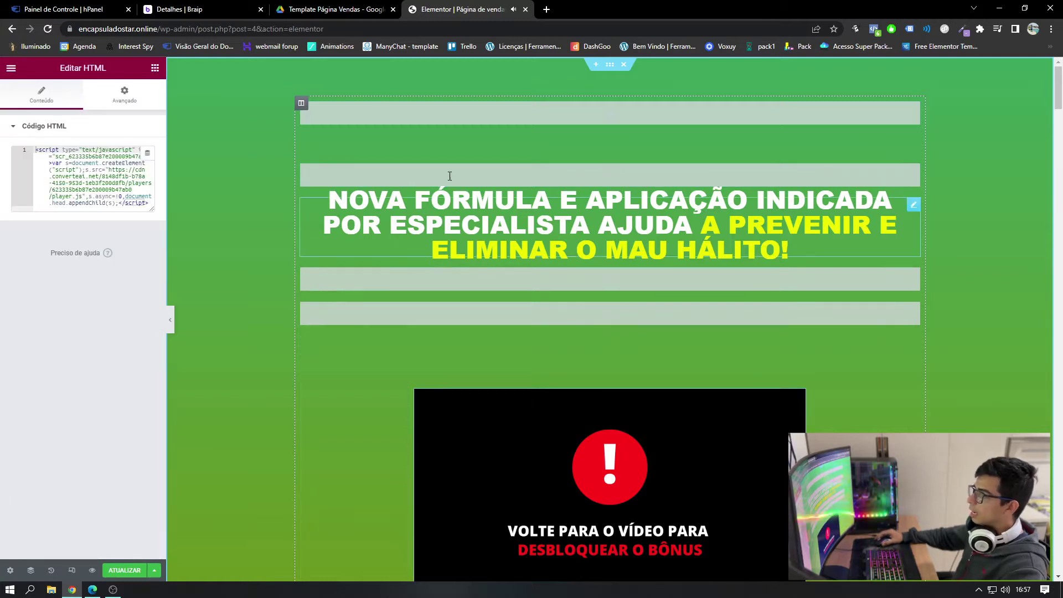
click(493, 118)
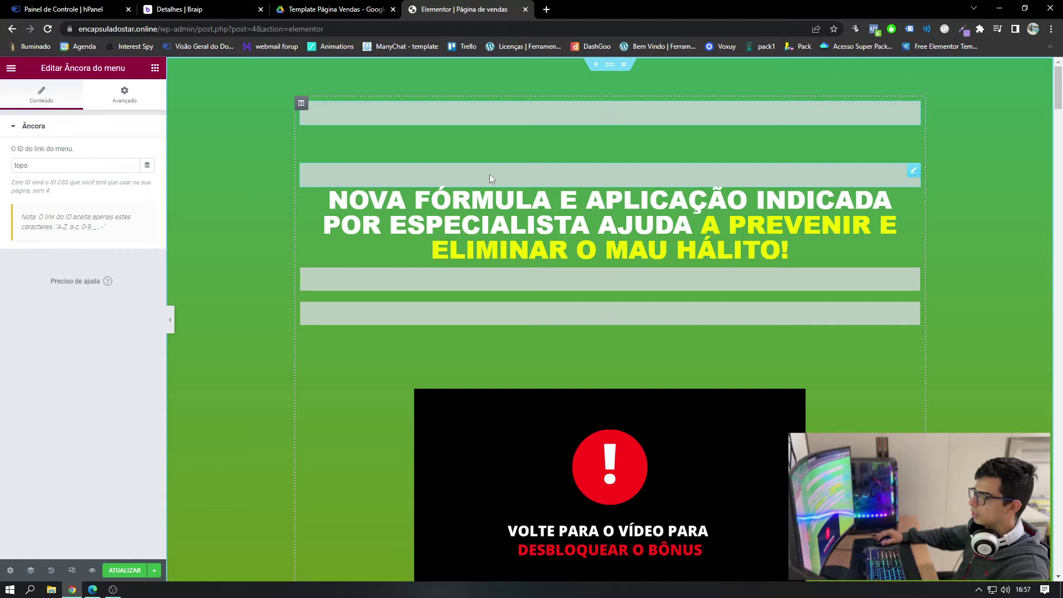
scroll(576, 116, down, 12)
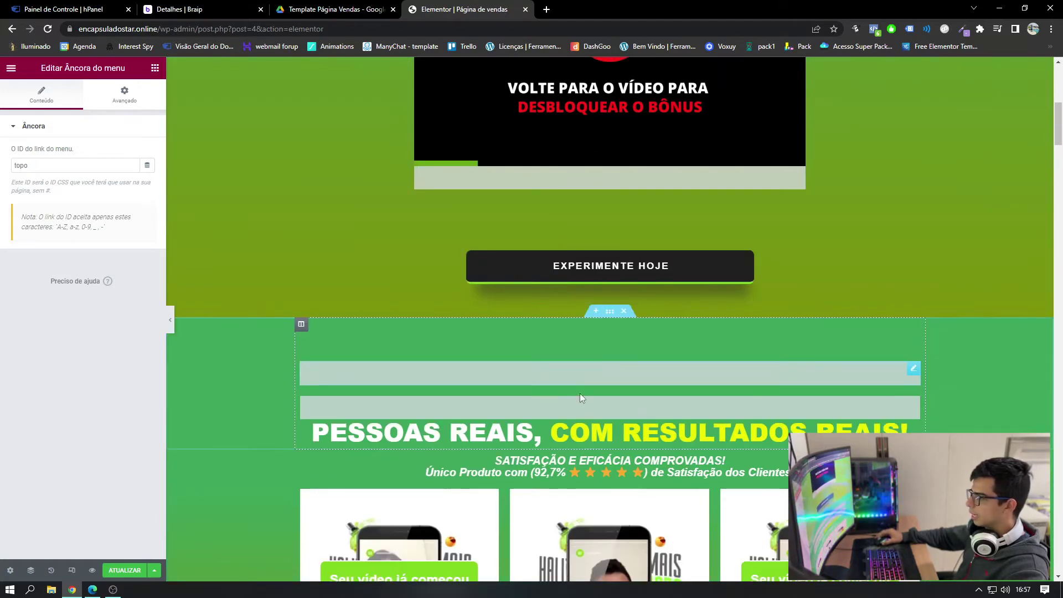
scroll(487, 385, up, 10)
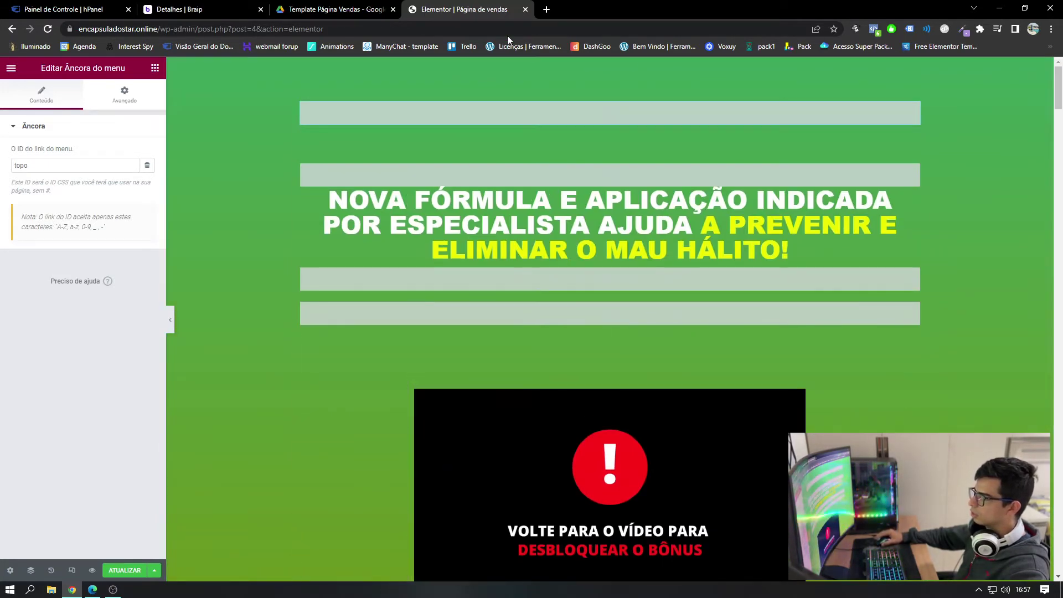
- Select all the old Meta Pixel code in the HTML widget and delete it, leaving the box empty
click(557, 174)
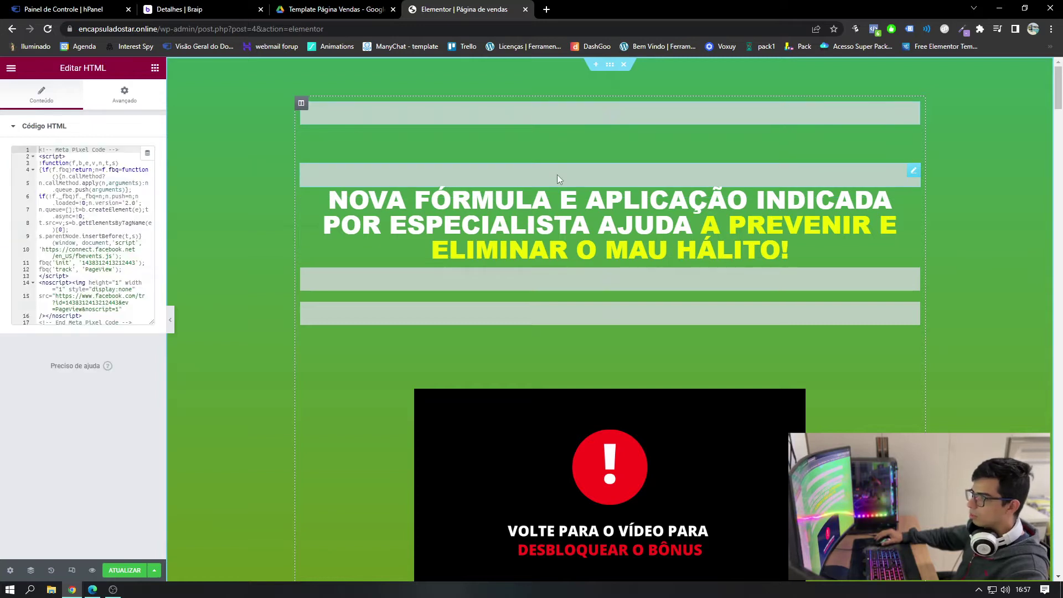
click(106, 253)
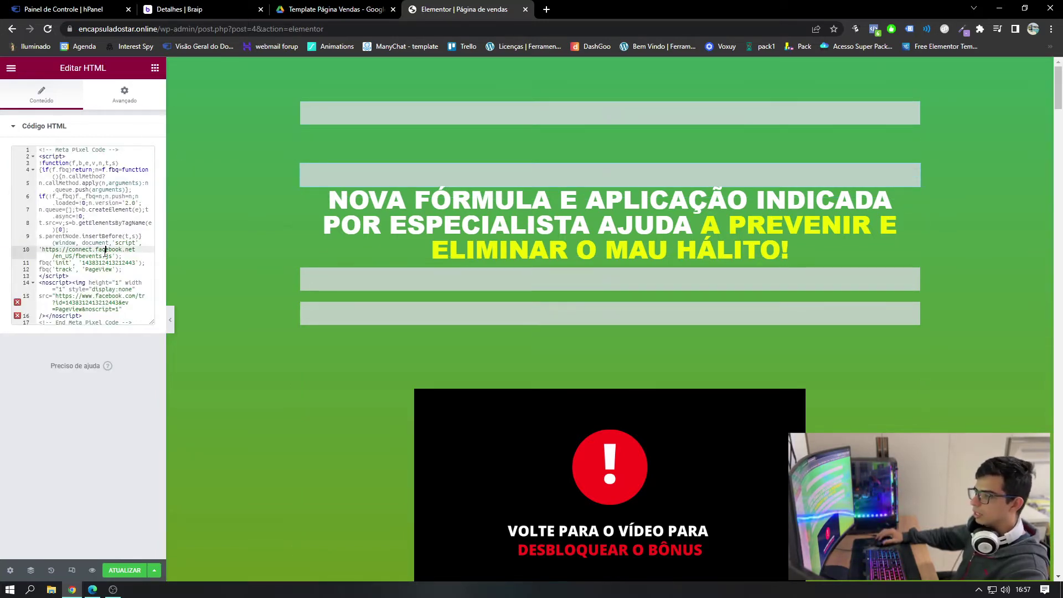
key(ctrl+a)
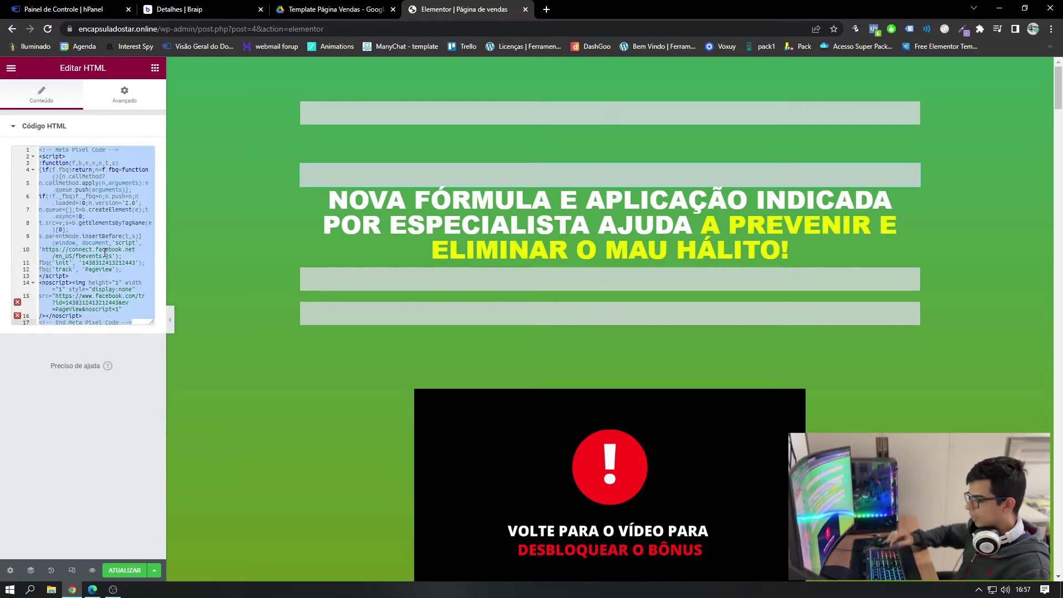
key(BackSpace)
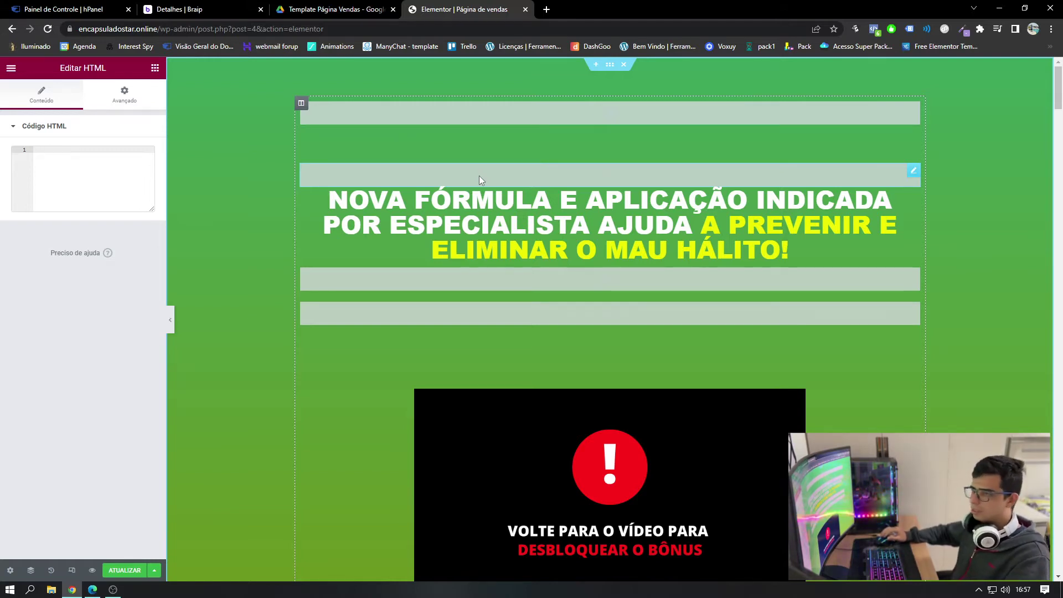
click(55, 149)
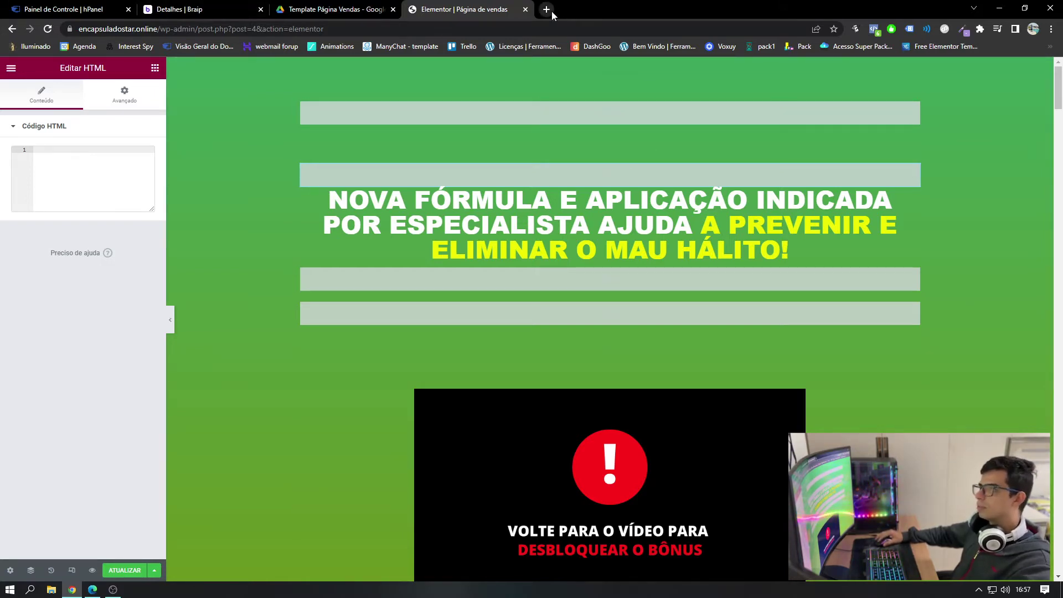
- Load business.facebook.com in a new browser tab
click(552, 11)
click(552, 27)
text(busi)
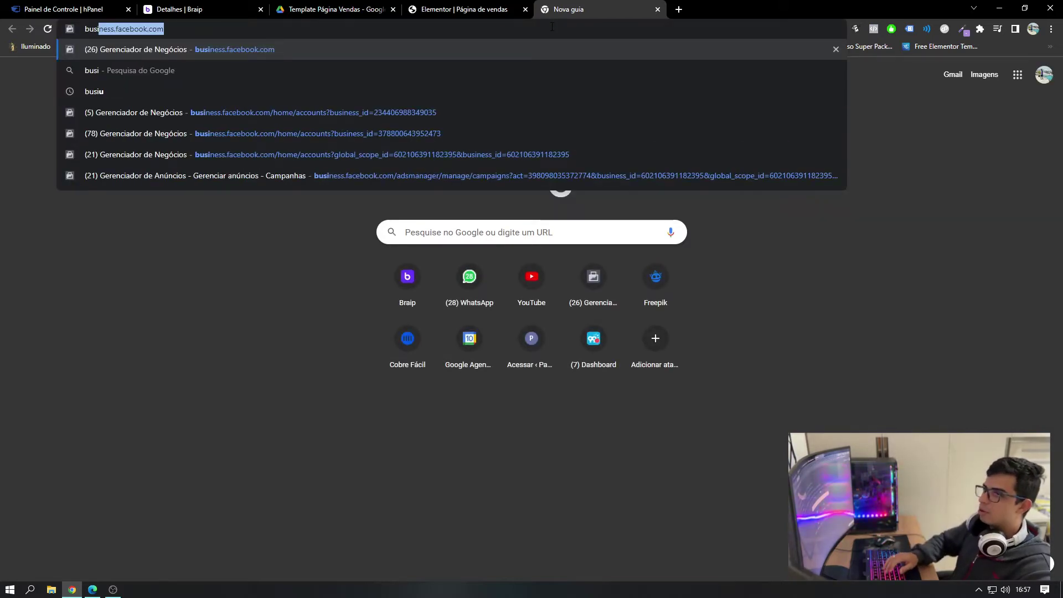
key(Return)
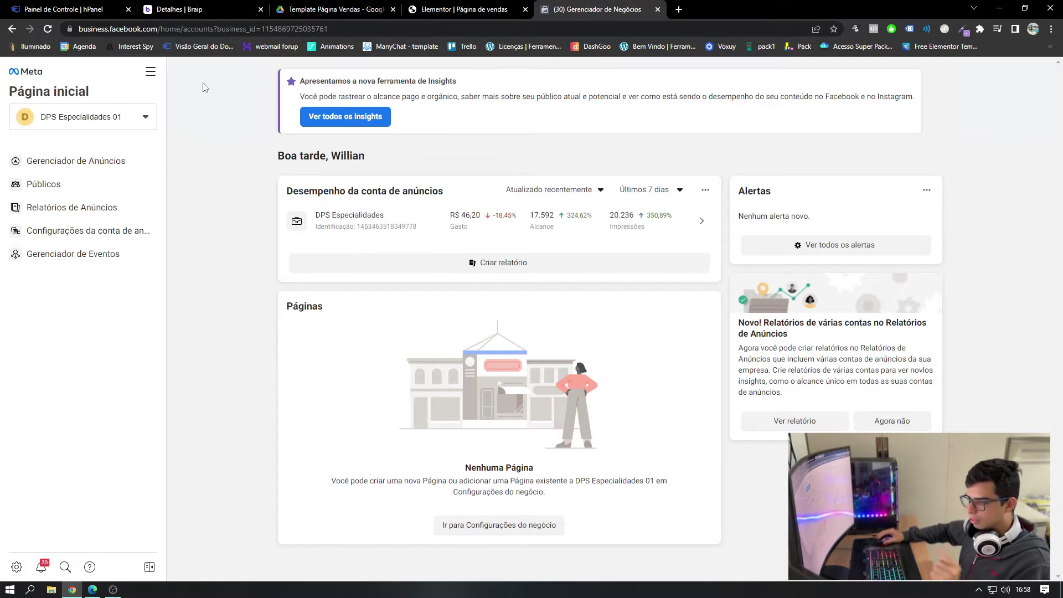
- Switch Ads Manager to the TotalMind - BM ad account and open business settings
click(98, 129)
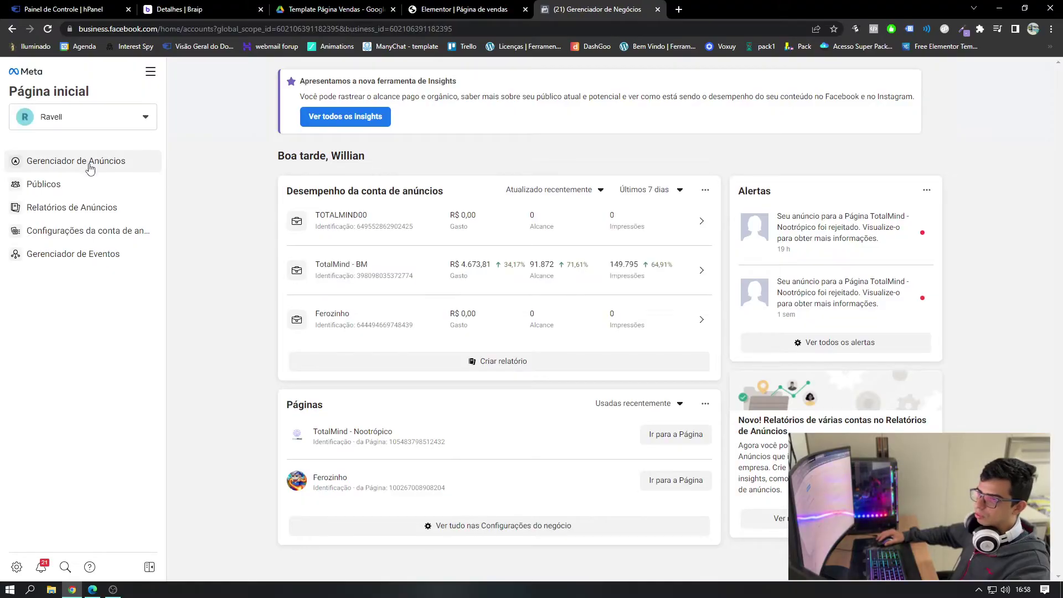
click(91, 167)
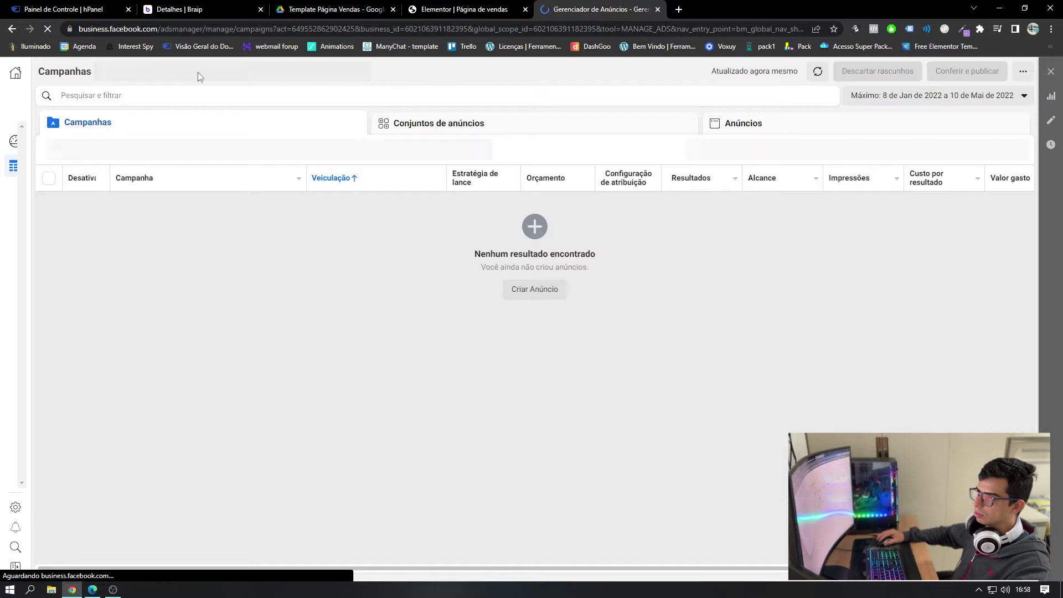
click(200, 72)
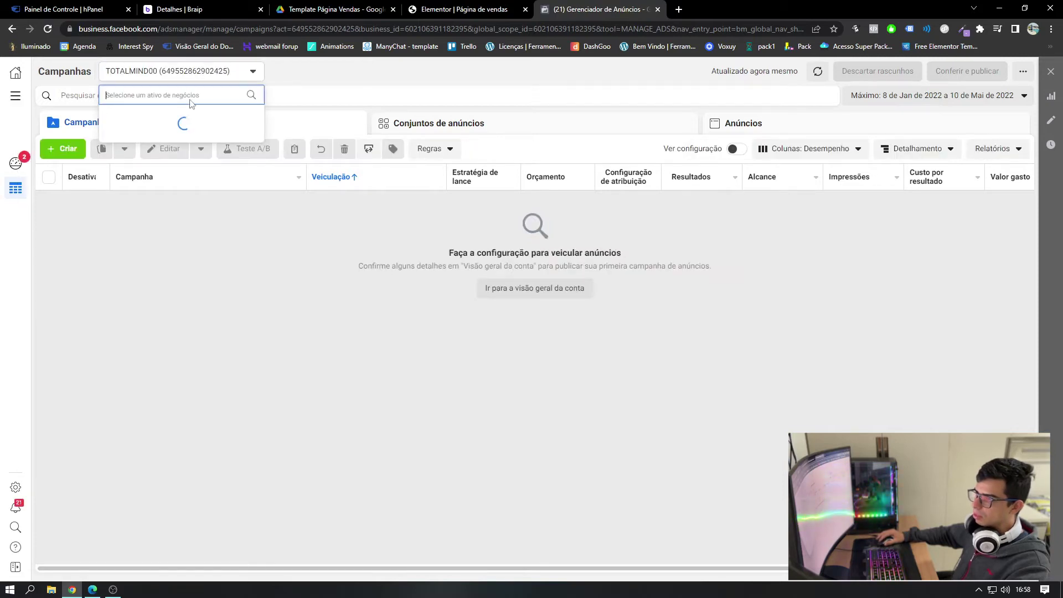
click(138, 190)
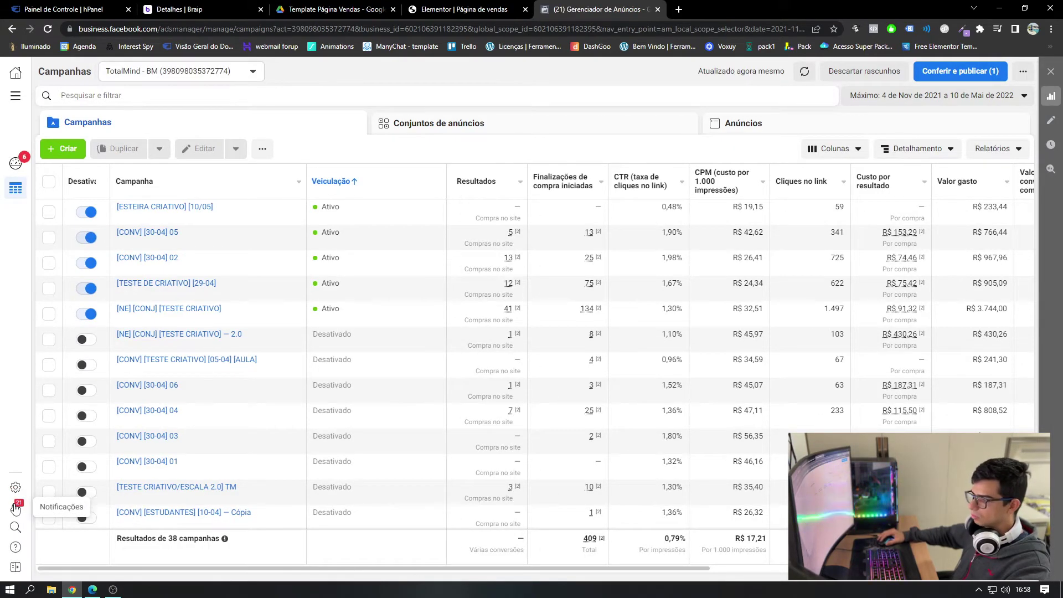
click(15, 489)
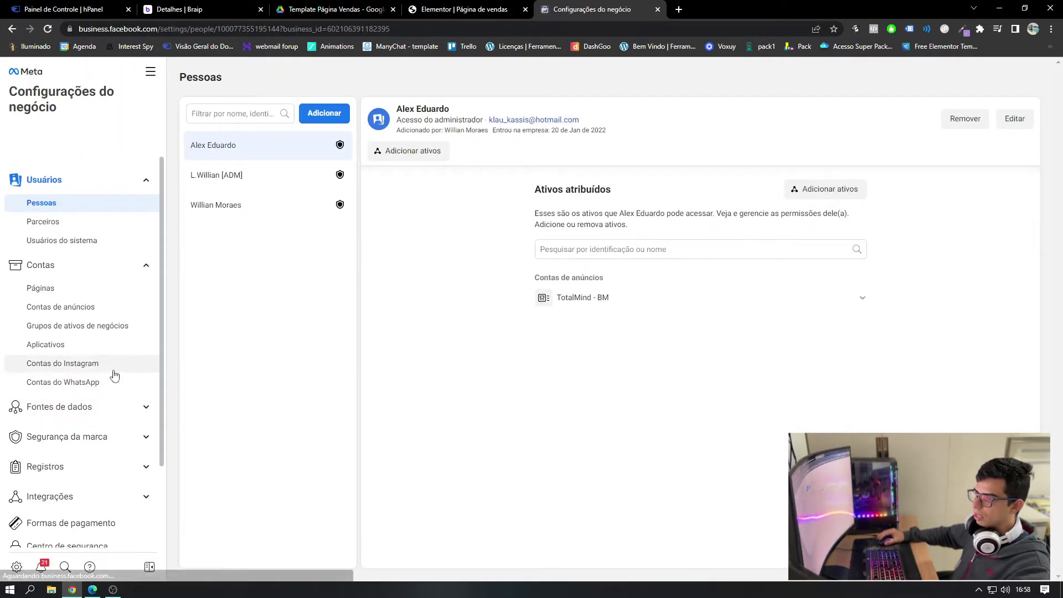
- Open Novo pixel TM from Fontes de dados > Pixels in Events Manager
click(78, 408)
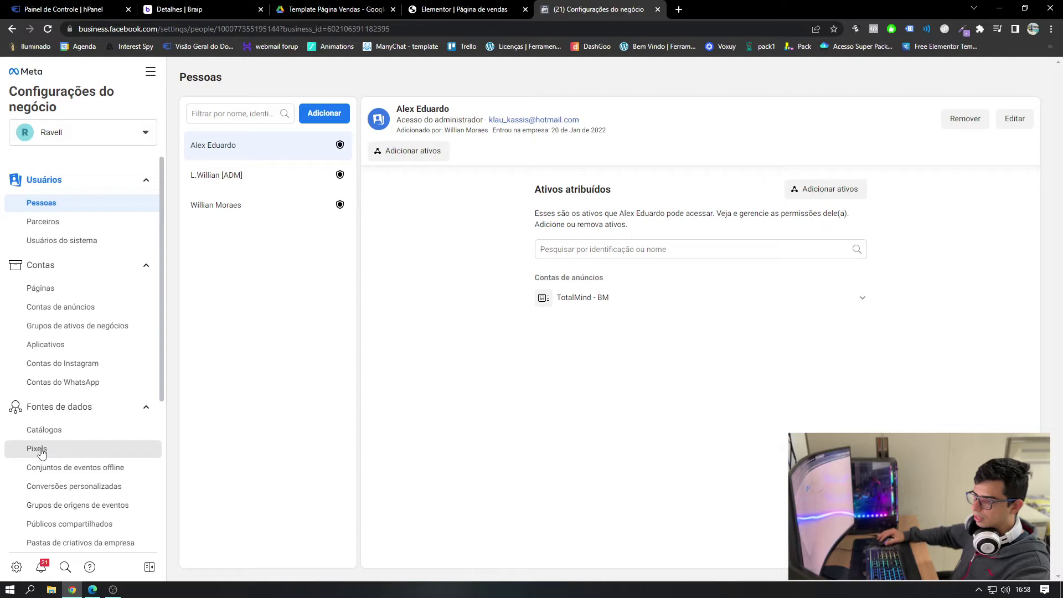
click(41, 451)
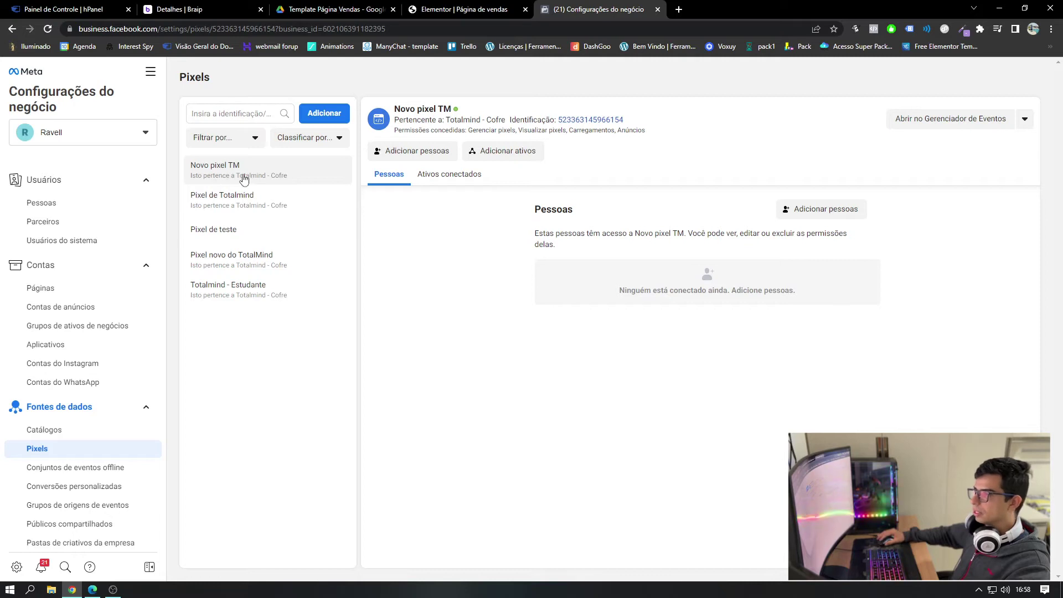
click(945, 124)
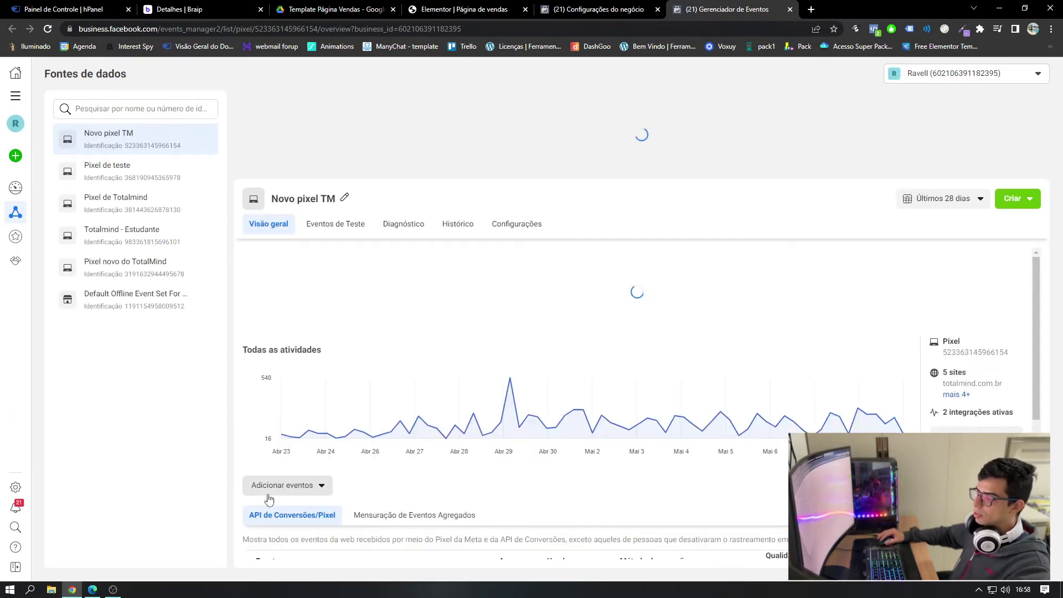
- Copy the pixel base code via Adicionar eventos > Do pixel > Instalar o código manualmente
click(287, 501)
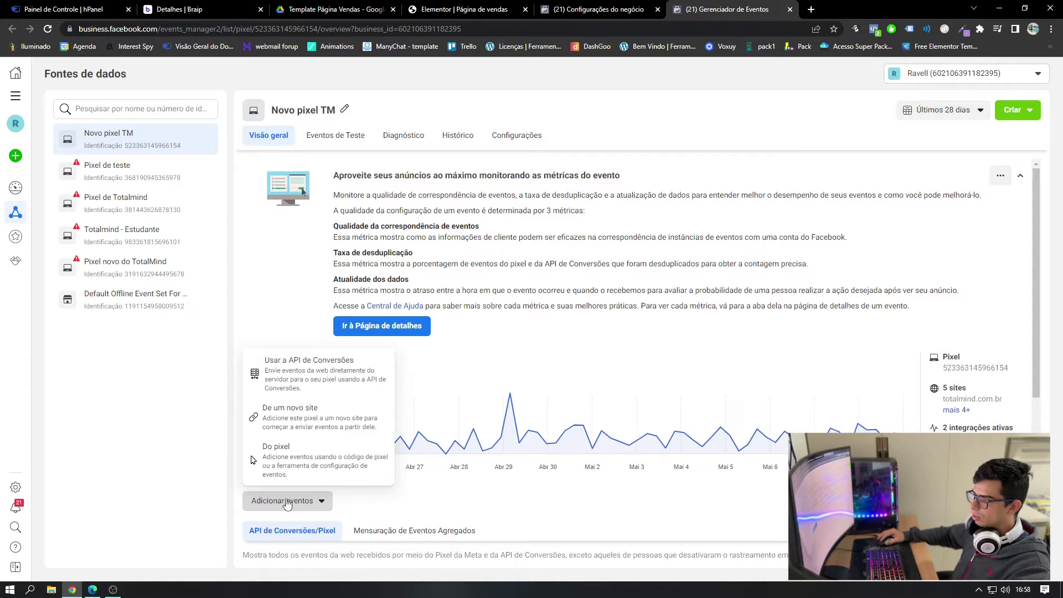
click(282, 421)
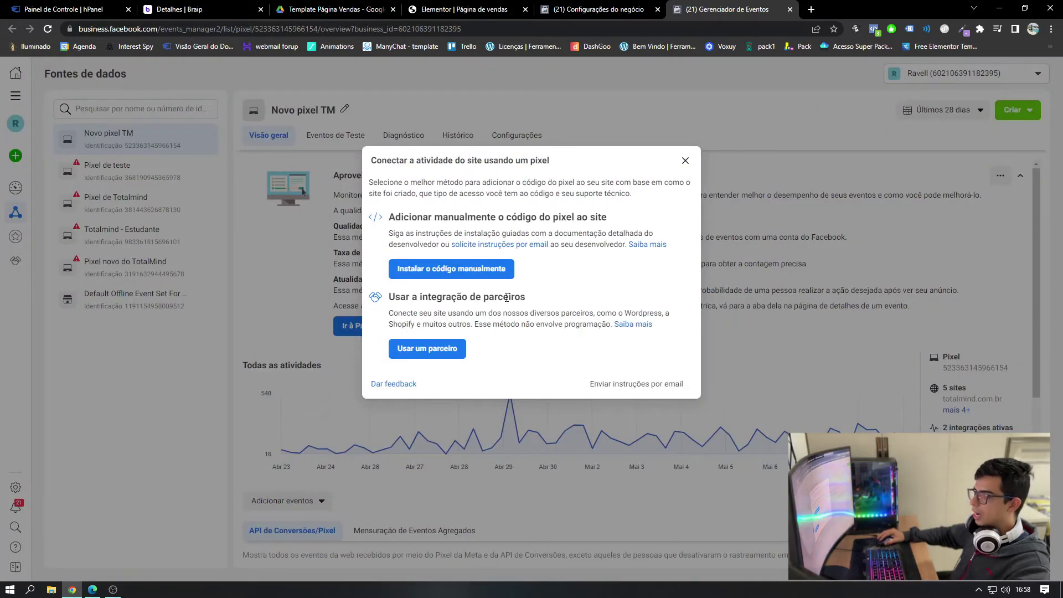
click(440, 269)
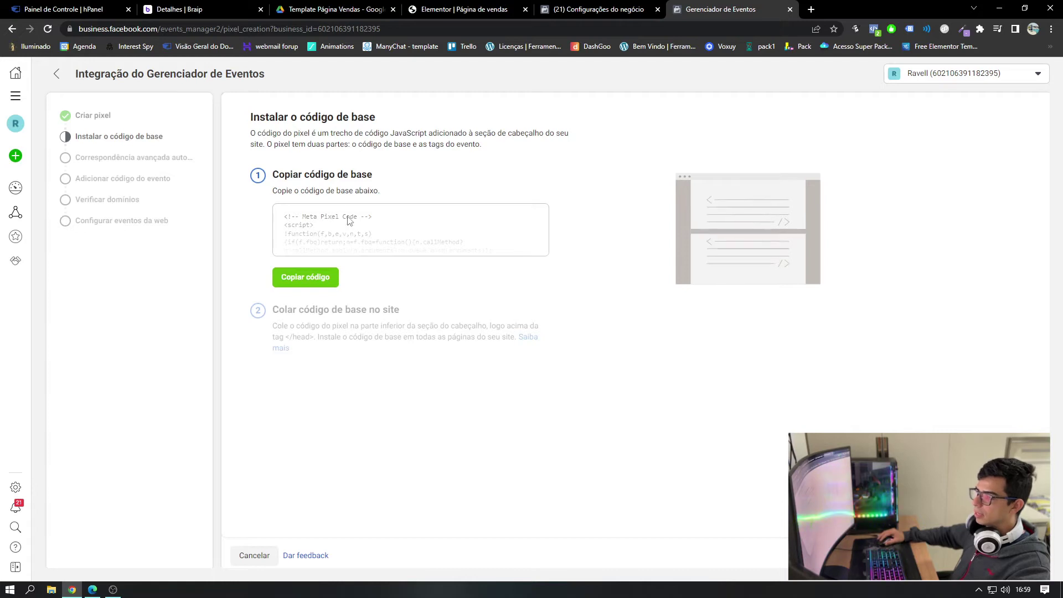
click(303, 282)
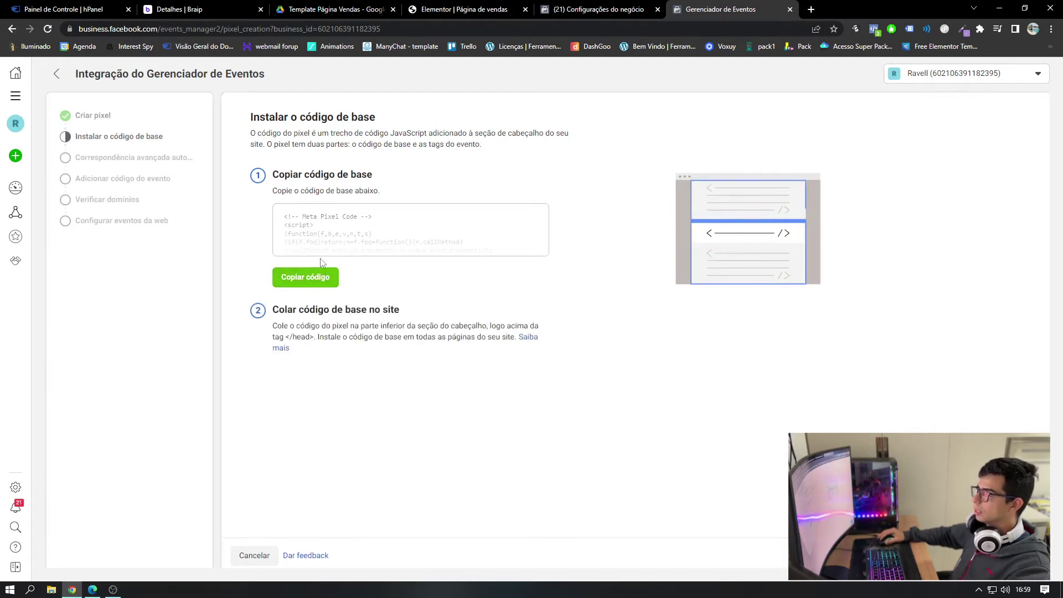
click(472, 13)
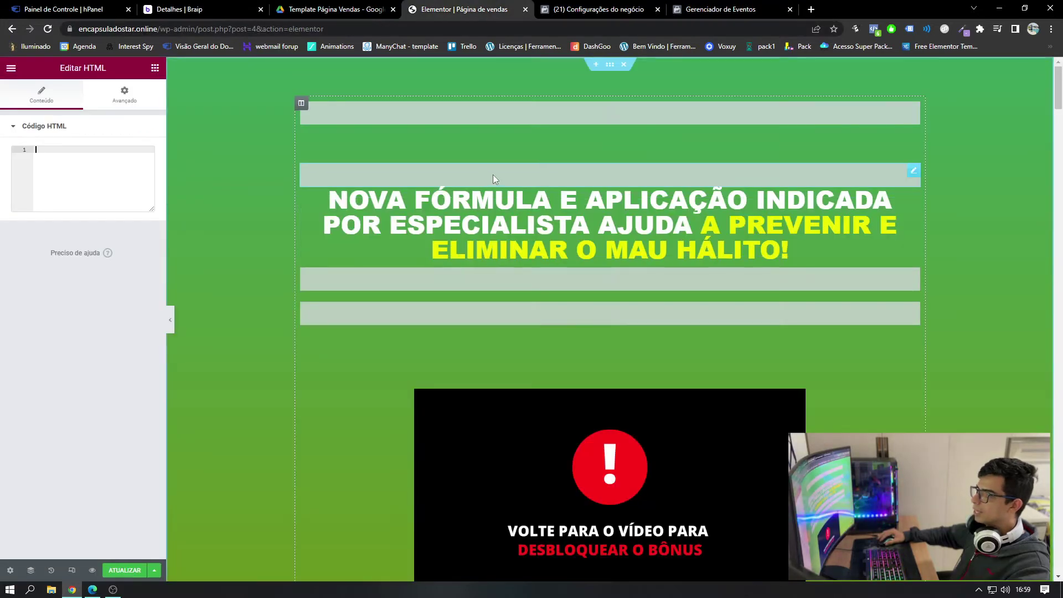
- Paste the Novo pixel TM base code into the empty HTML box and scroll down to the pricing cards
right_click(41, 149)
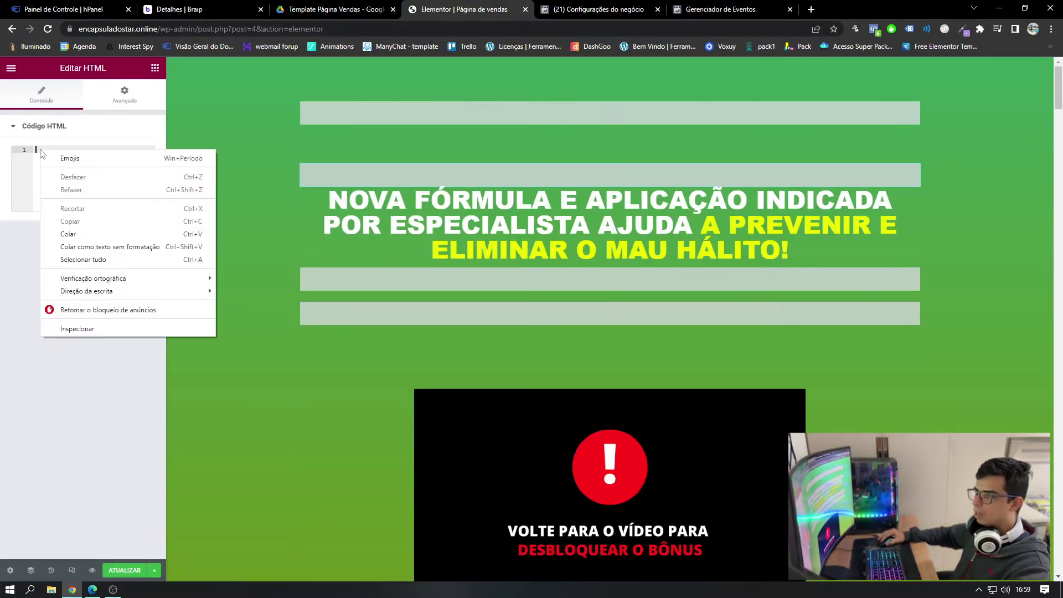
click(68, 234)
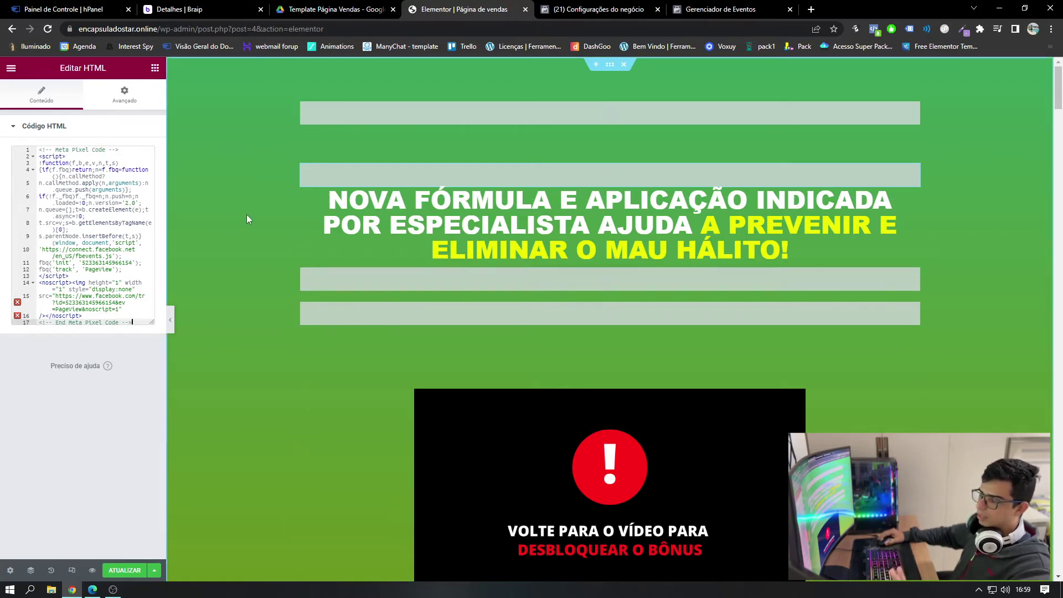
scroll(281, 251, down, 3)
scroll(280, 251, down, 4)
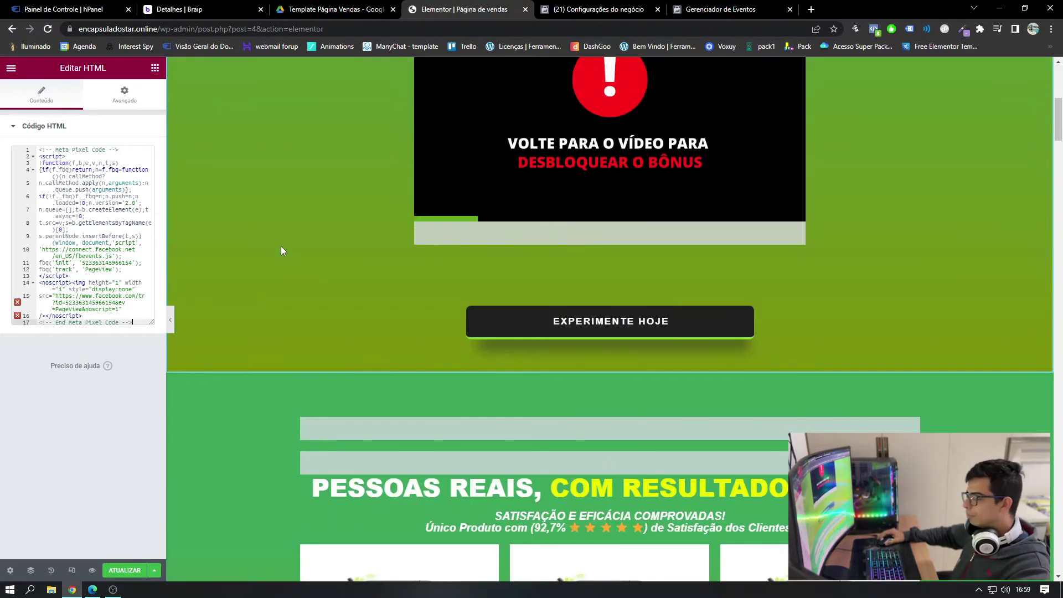
scroll(280, 250, down, 6)
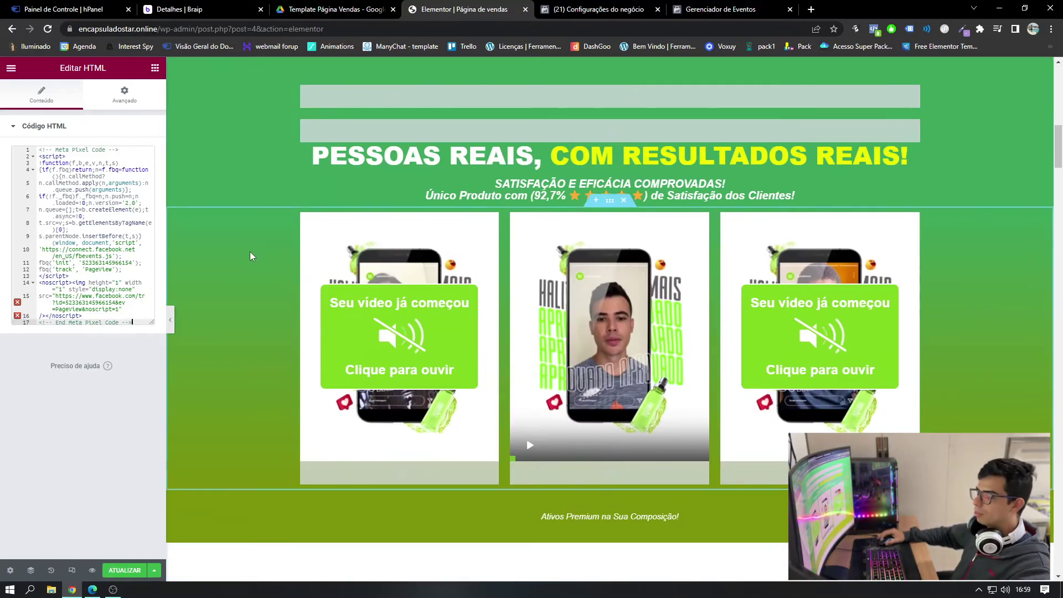
scroll(250, 253, down, 5)
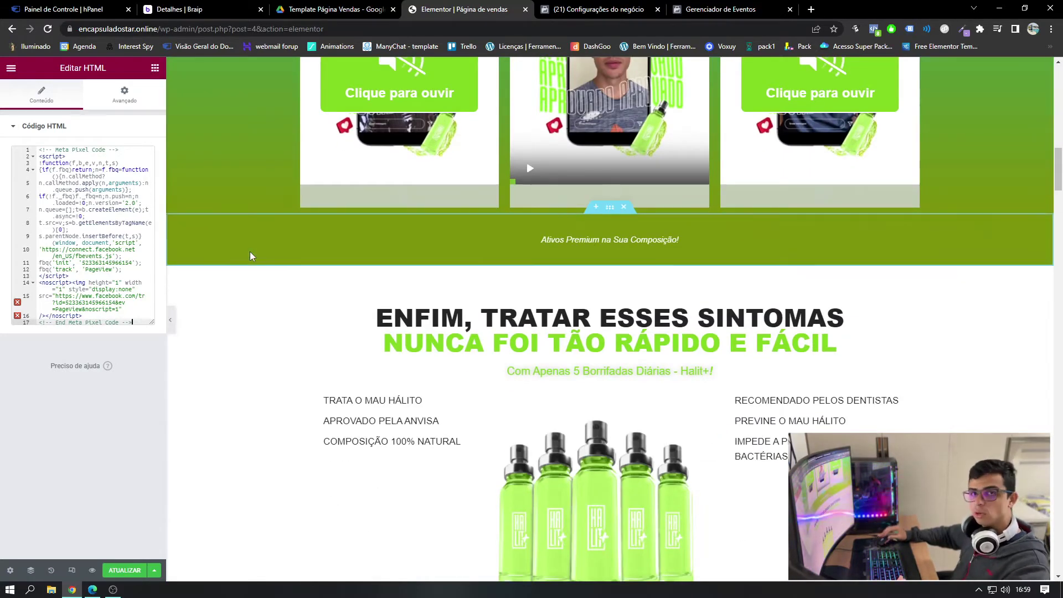
scroll(250, 256, down, 15)
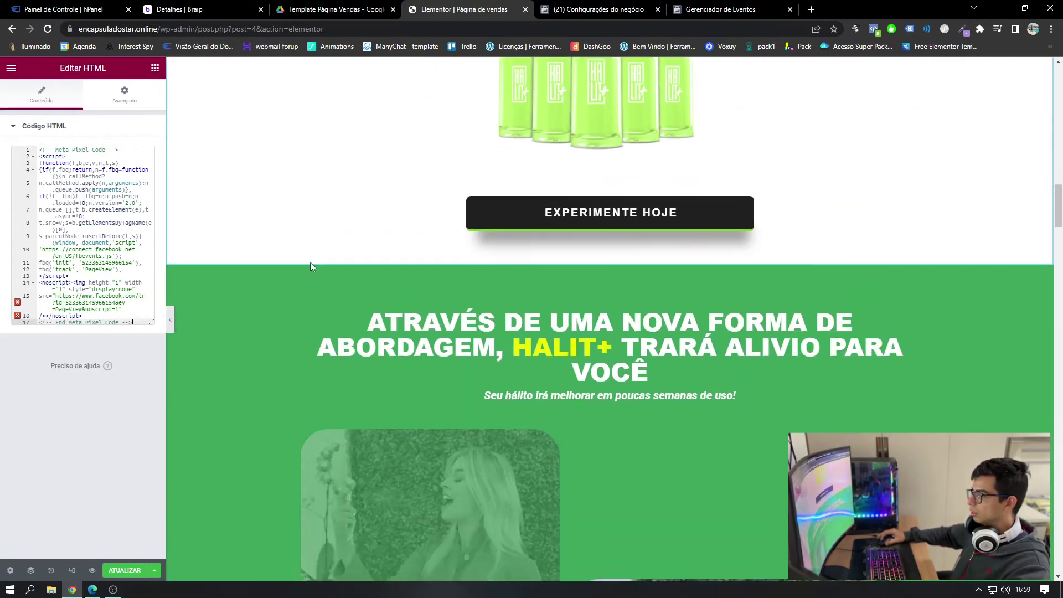
scroll(267, 252, down, 20)
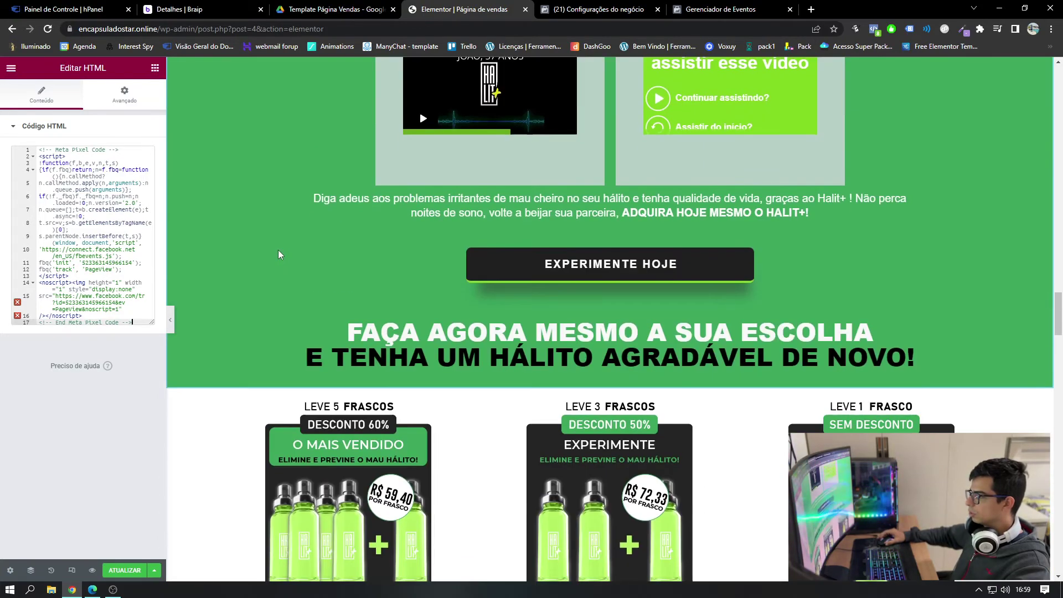
scroll(278, 253, down, 6)
scroll(344, 387, up, 2)
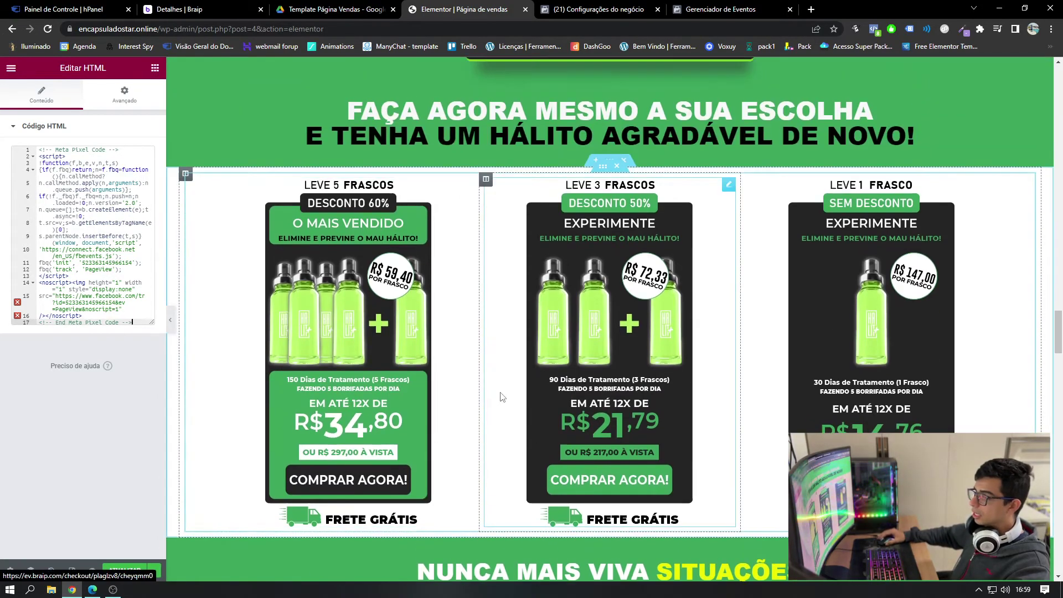
- Review the 5-bottle offer image's checkout Link URL, then return to Braip's Halit+ details page
click(392, 488)
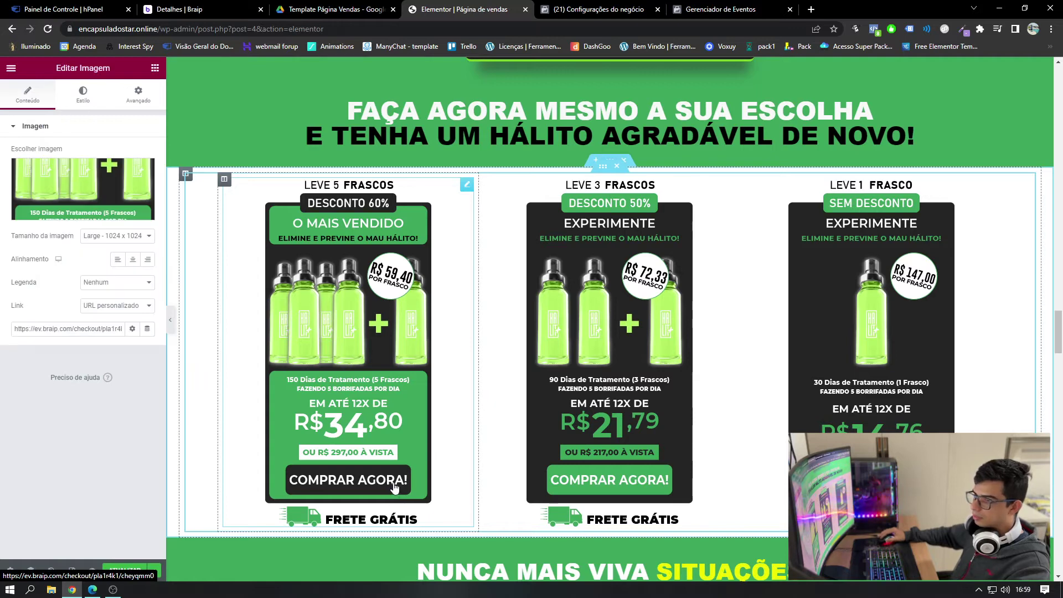
click(37, 328)
drag(91, 324, 155, 327)
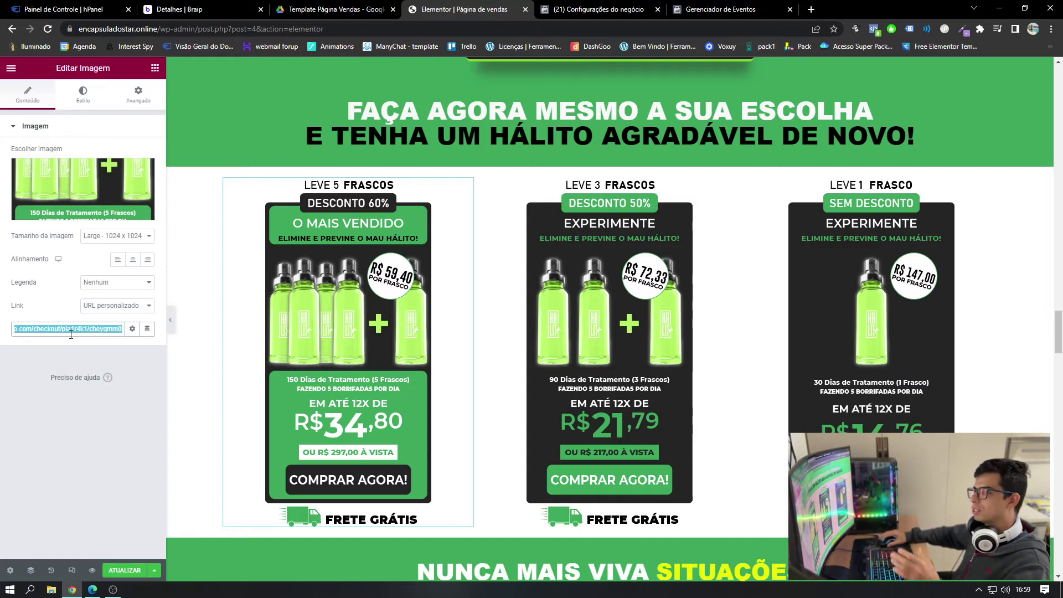
click(40, 329)
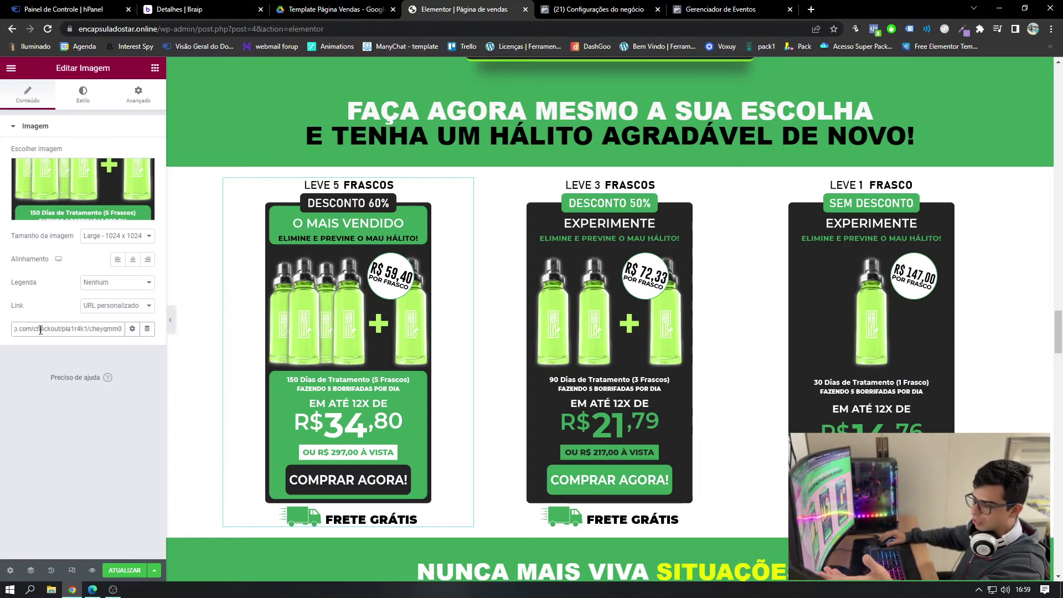
drag(45, 329, 129, 335)
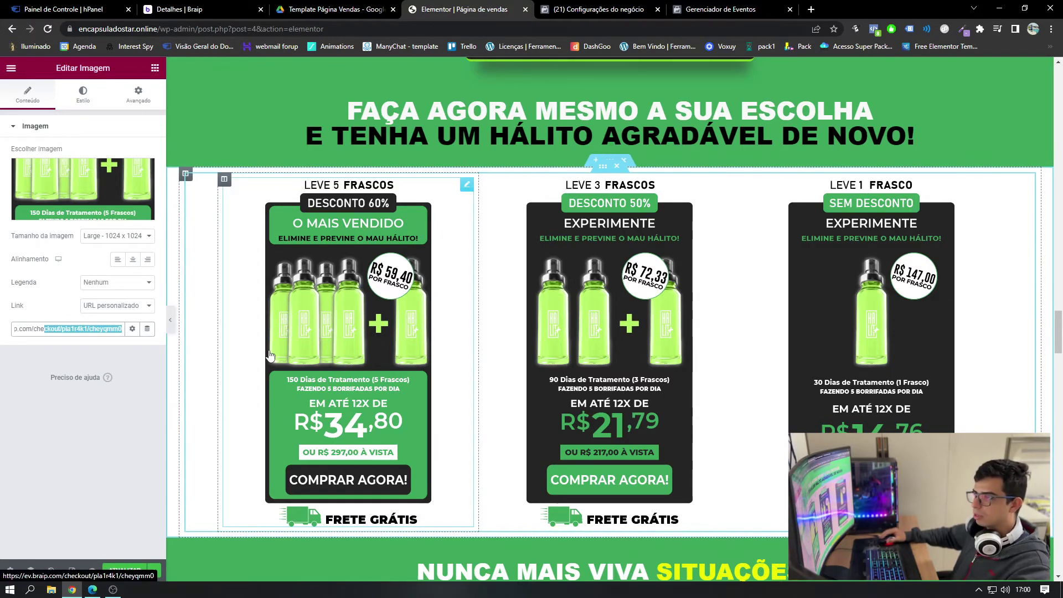
click(179, 10)
scroll(540, 268, up, 6)
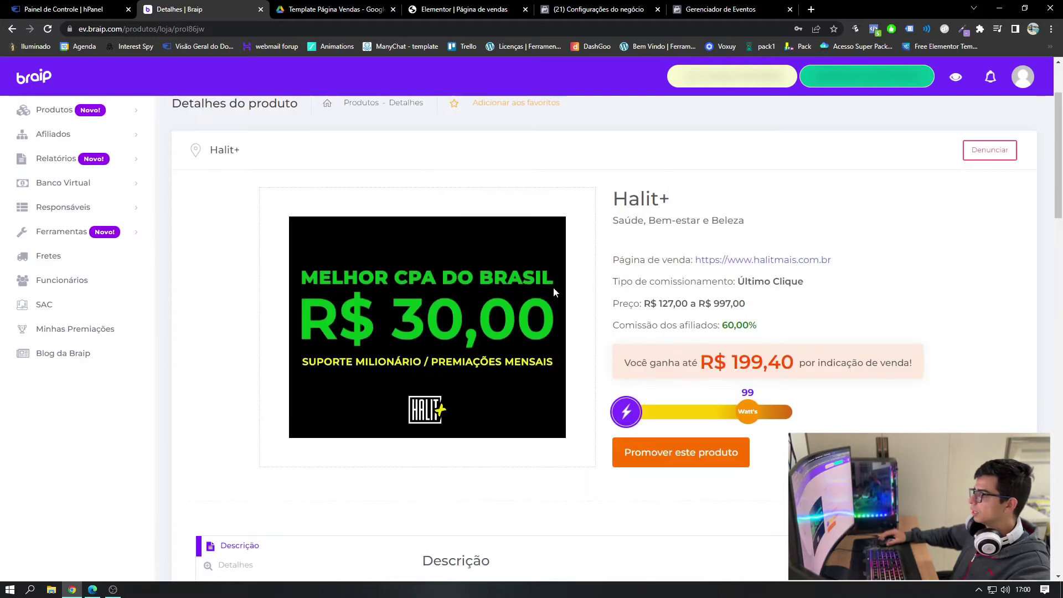
- Request affiliation for Halit+ with Promover este produto and Enviar solicitação
scroll(540, 268, down, 4)
click(701, 237)
click(692, 374)
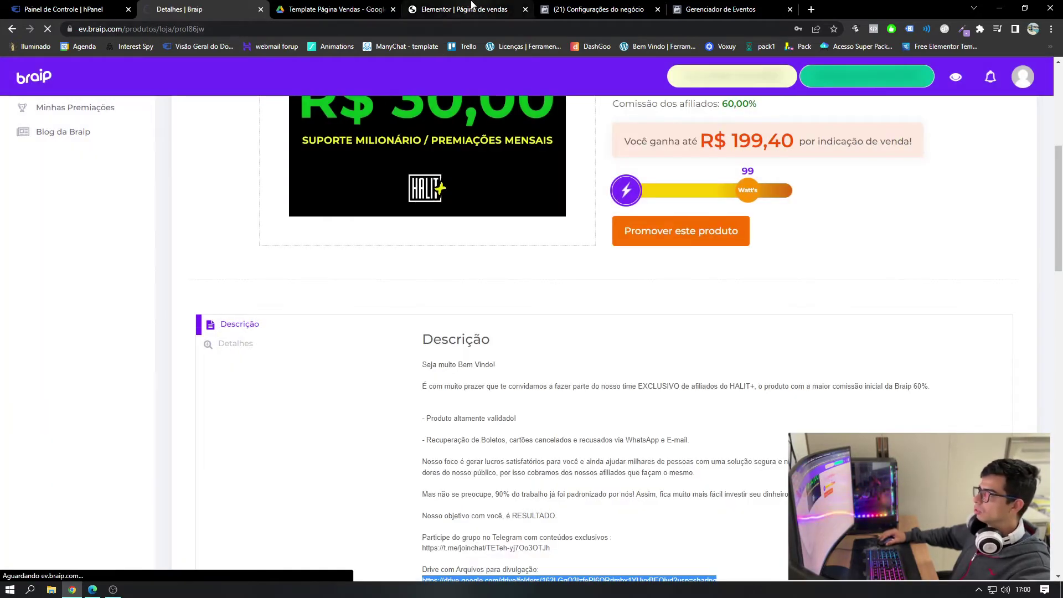
click(465, 9)
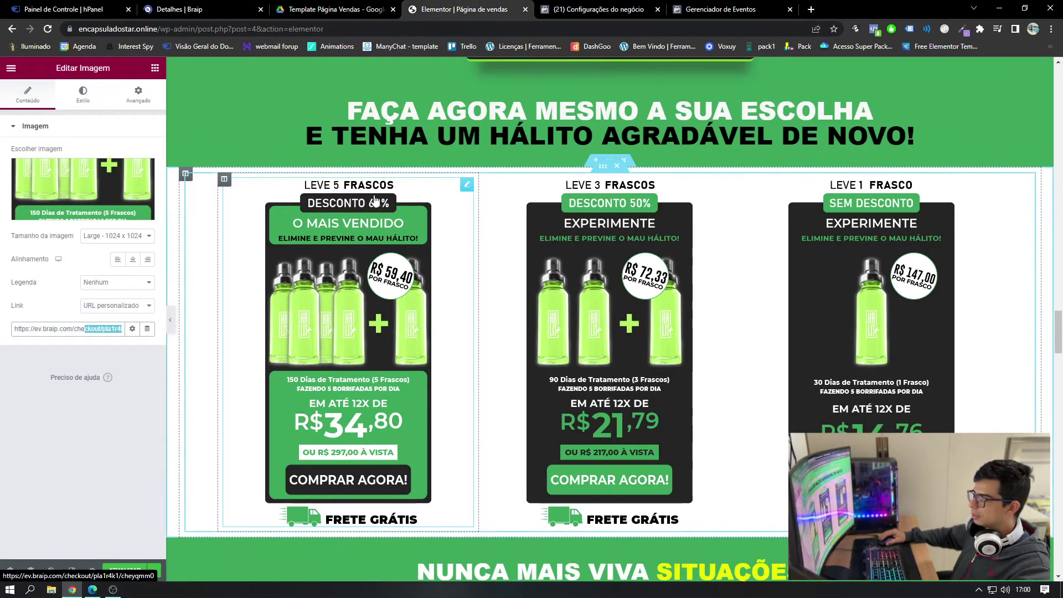
click(205, 9)
- Review Halit+'s pending-approval status, then open Produtos > Produtos que promovo listing 100QUEDA
scroll(465, 332, down, 1)
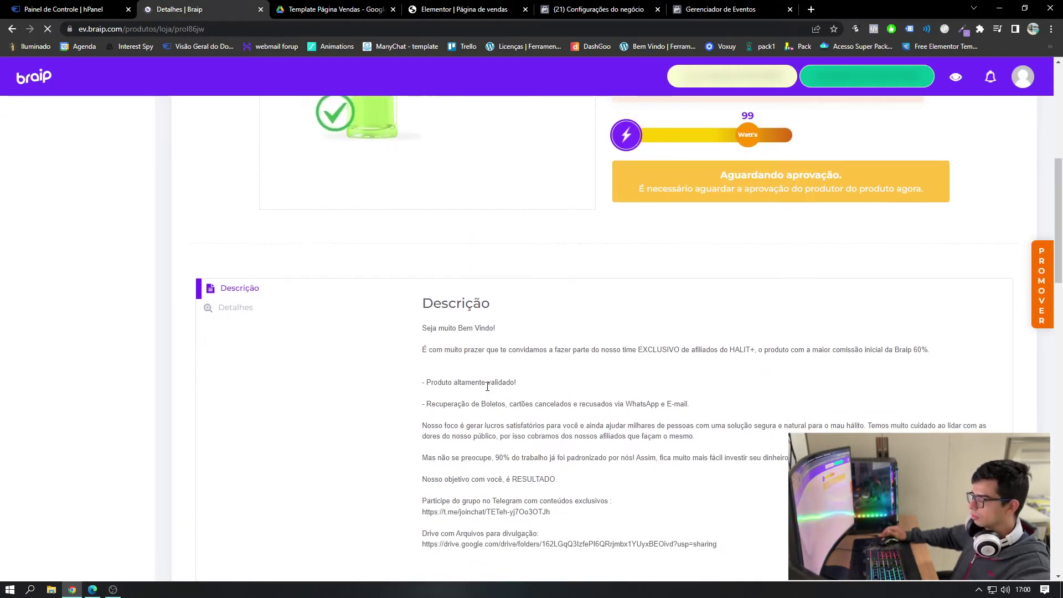
scroll(487, 385, down, 15)
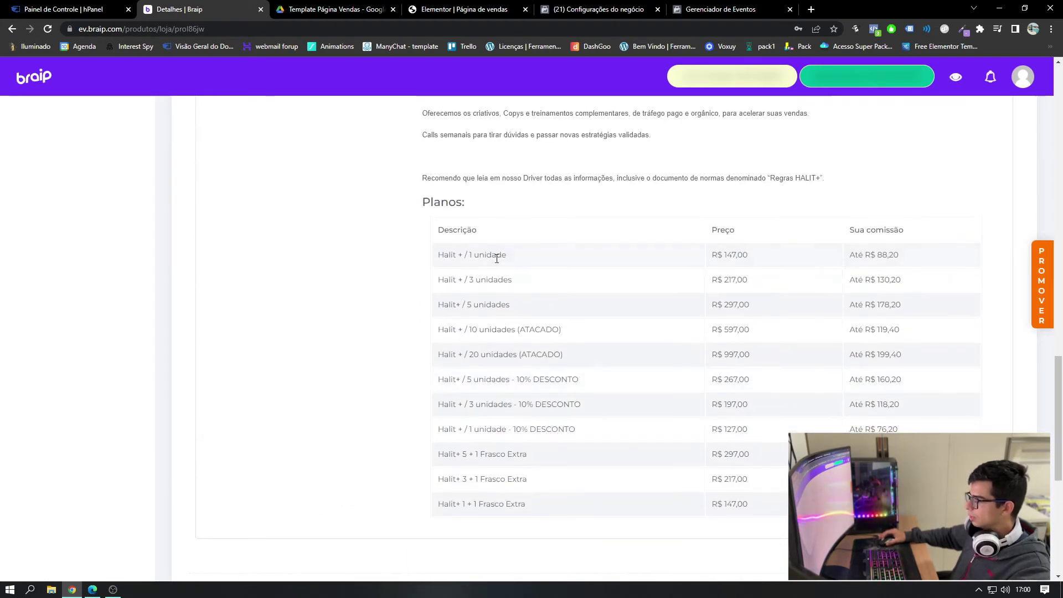
scroll(515, 370, up, 10)
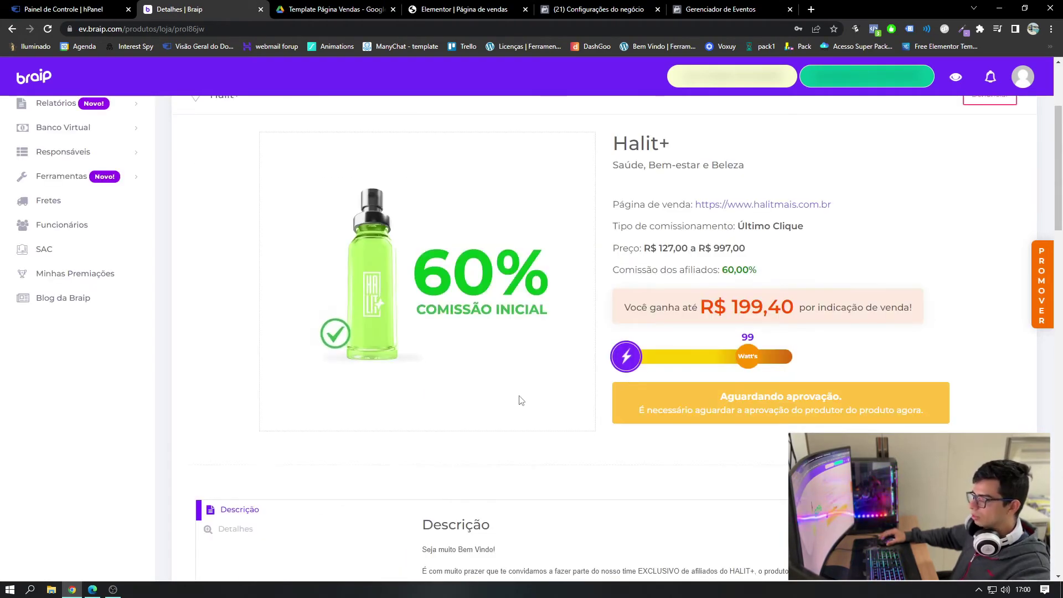
scroll(532, 396, down, 2)
scroll(534, 401, up, 2)
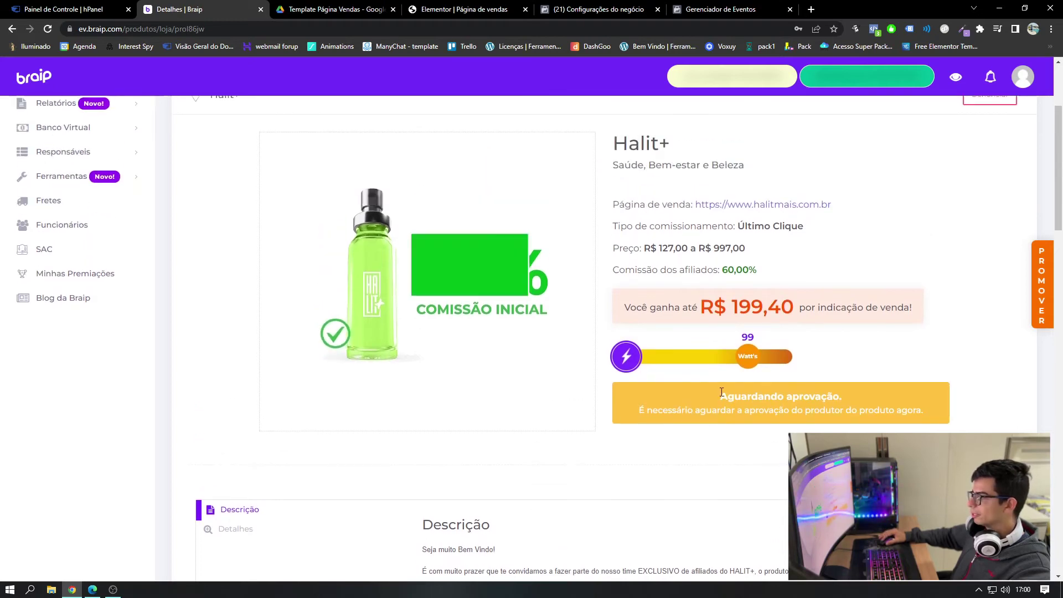
drag(719, 396, 905, 391)
drag(844, 410, 647, 388)
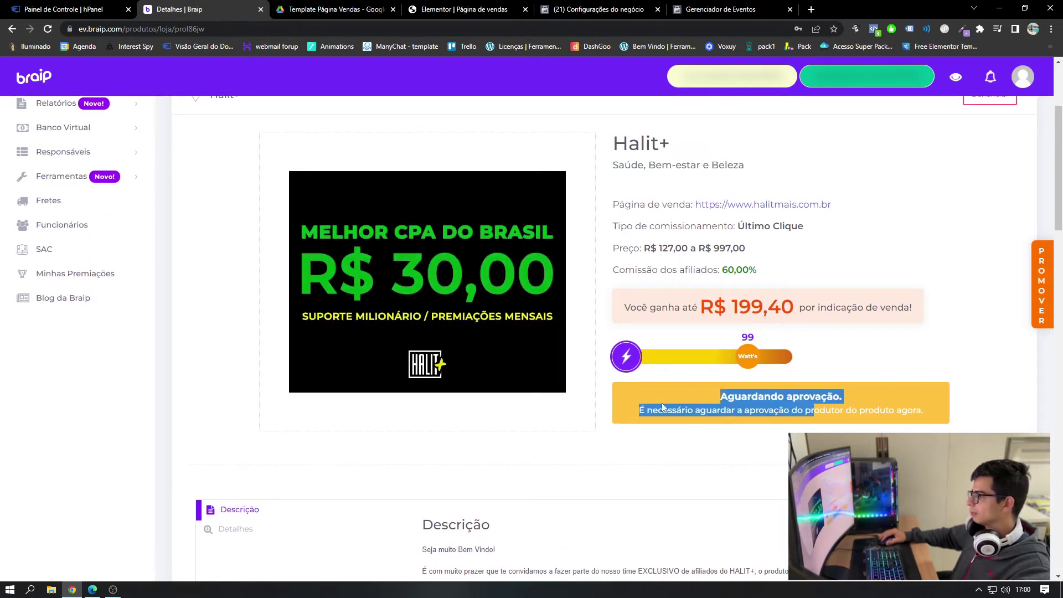
click(715, 436)
scroll(342, 334, up, 2)
scroll(342, 333, up, 2)
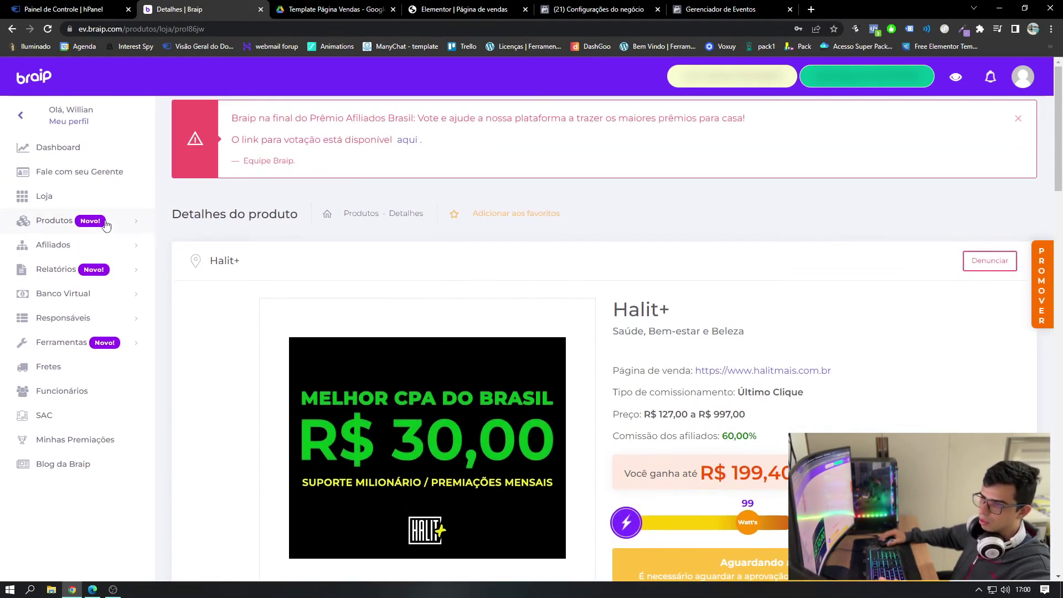
click(50, 220)
click(61, 291)
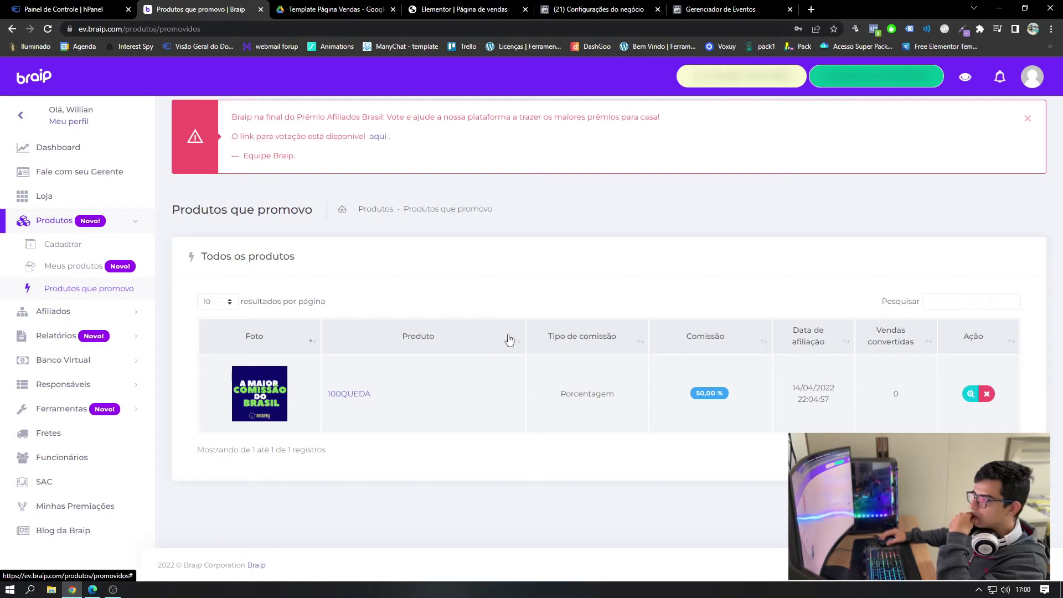
- Open the 100QUEDA product details and its Seus links de afiliado section
click(970, 393)
scroll(652, 326, down, 9)
scroll(283, 320, up, 2)
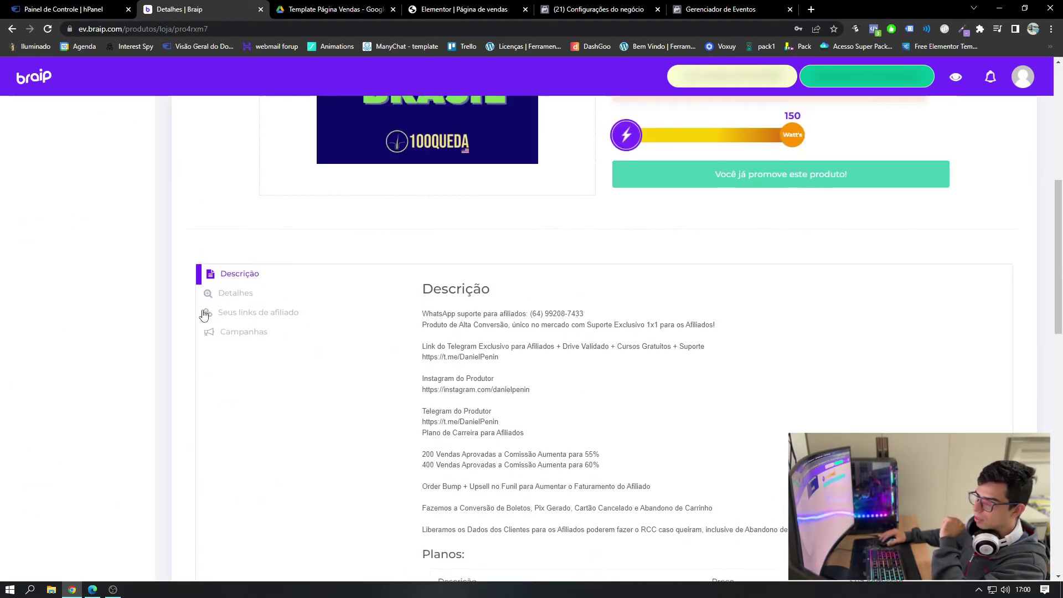
click(258, 315)
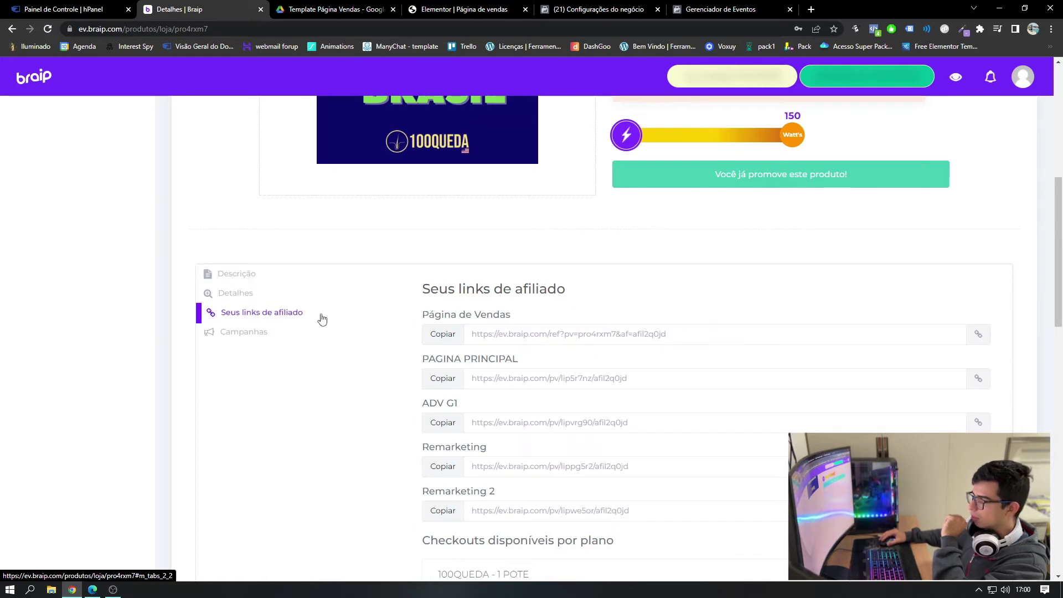
scroll(322, 319, down, 3)
scroll(478, 339, up, 2)
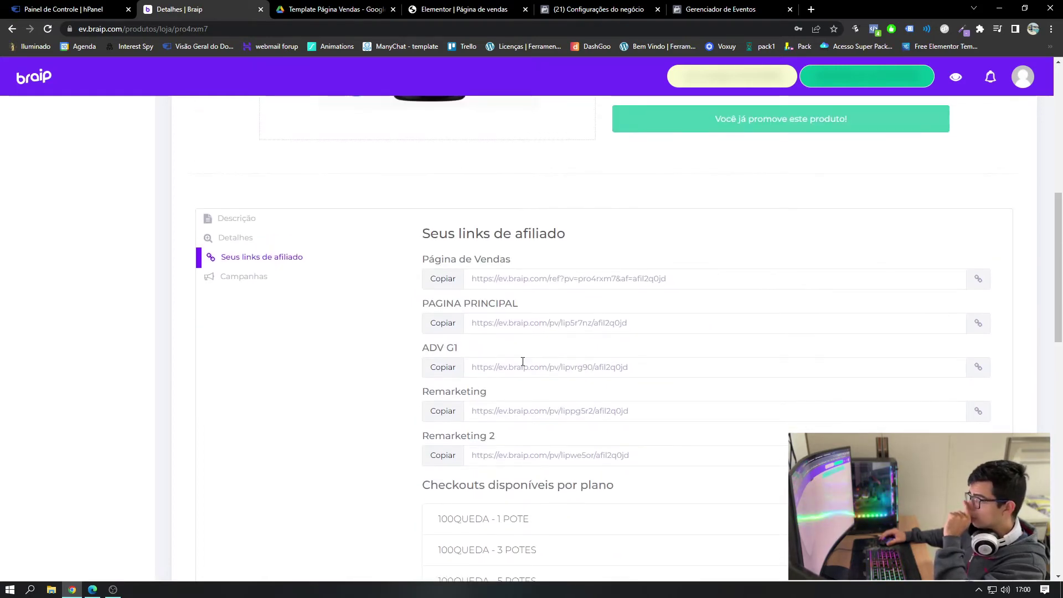
click(457, 9)
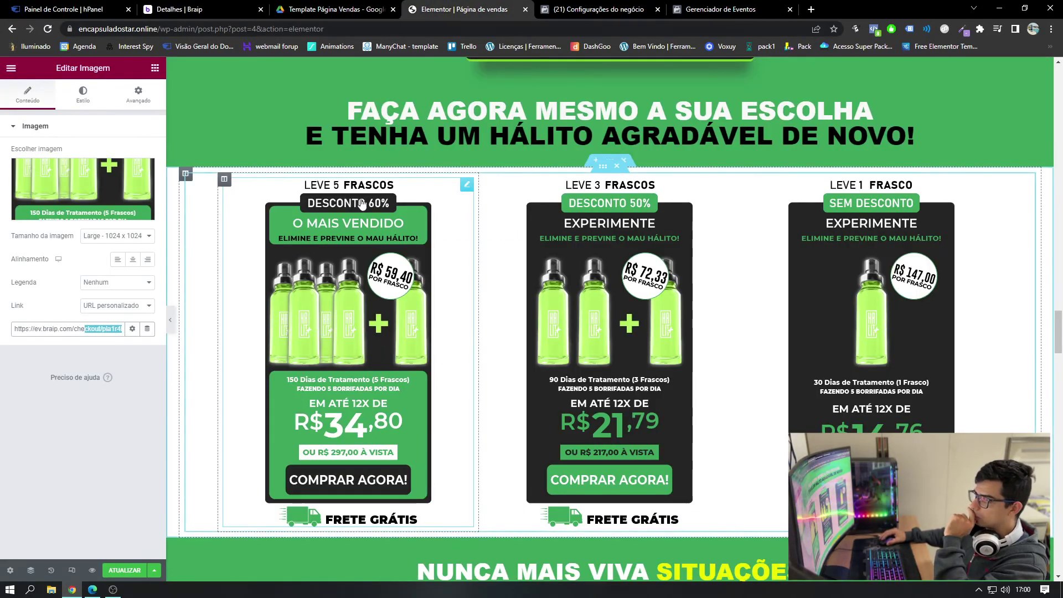
click(198, 8)
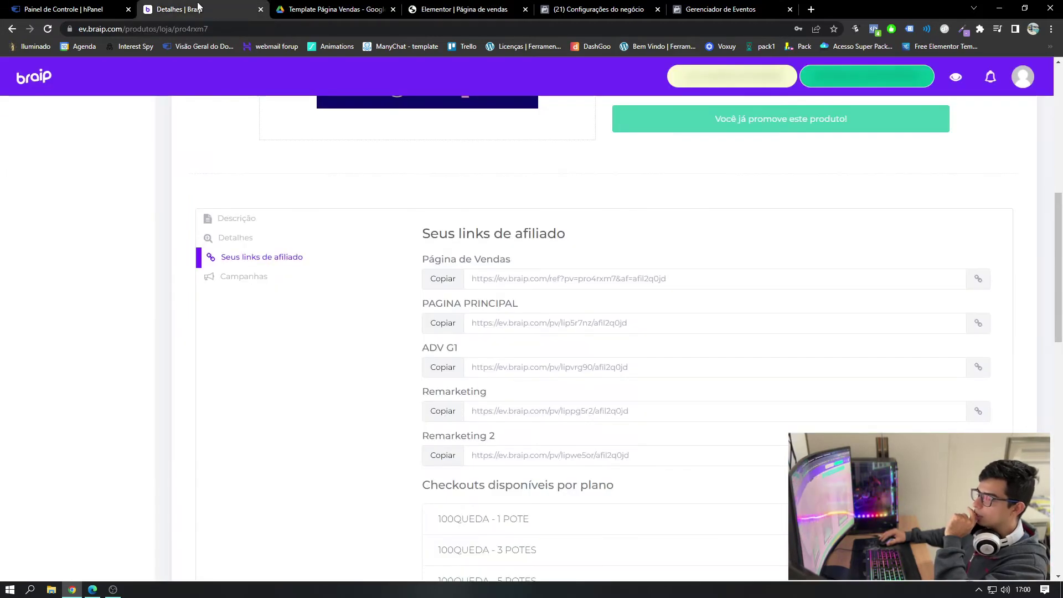
- Expand 100QUEDA - 1 POTE and copy its Checkout Padrão link
scroll(333, 263, down, 4)
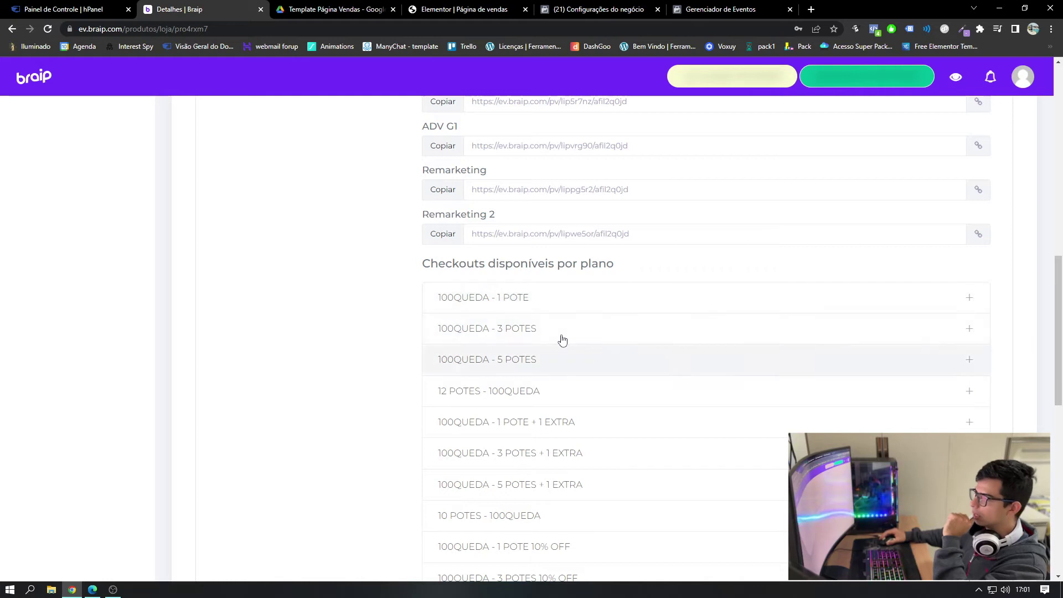
click(508, 303)
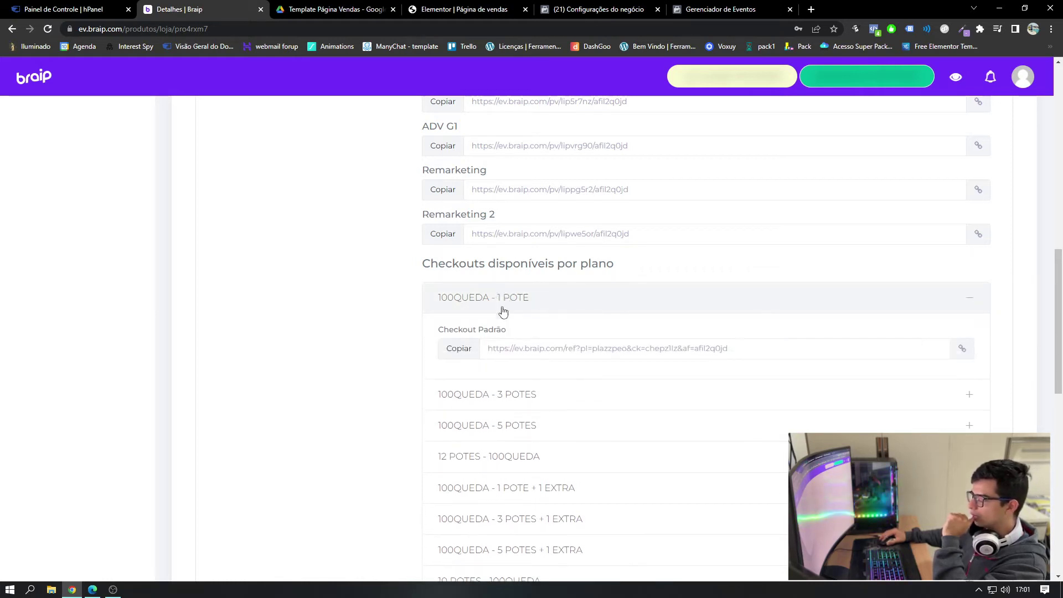
click(468, 354)
key(ctrl+c)
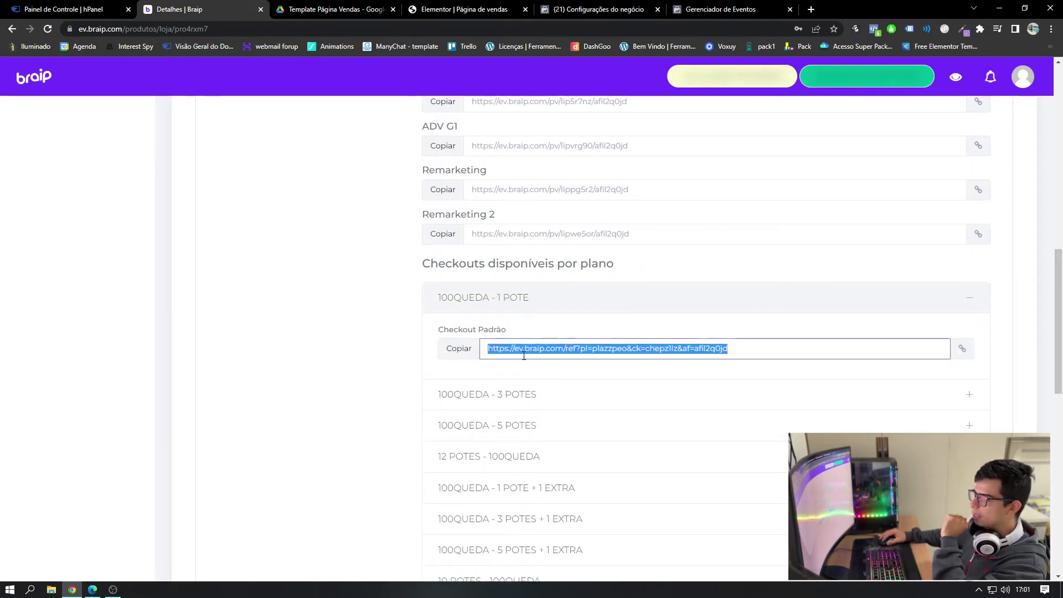
click(463, 352)
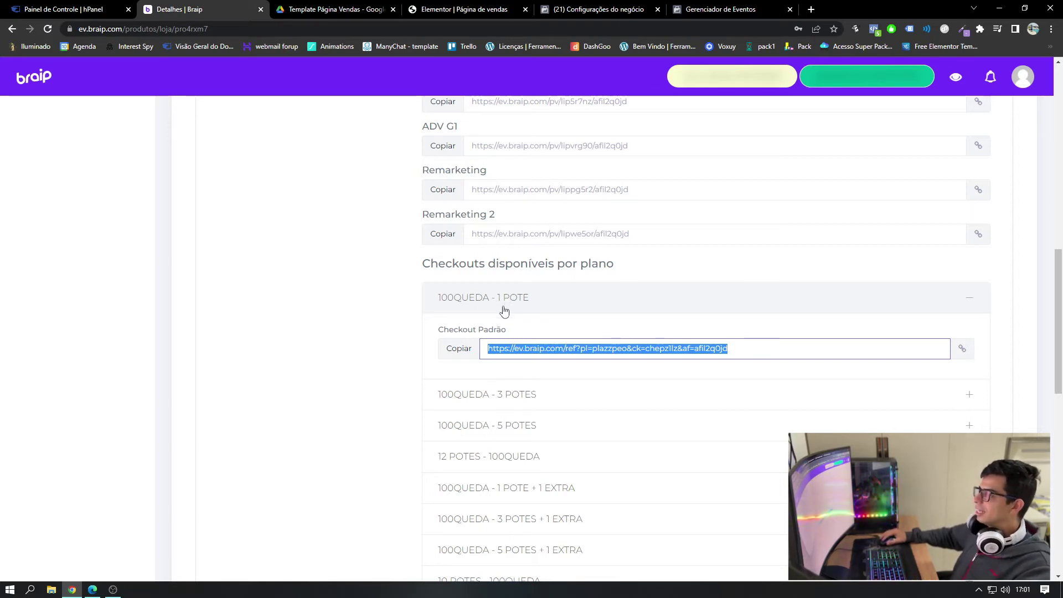
click(459, 348)
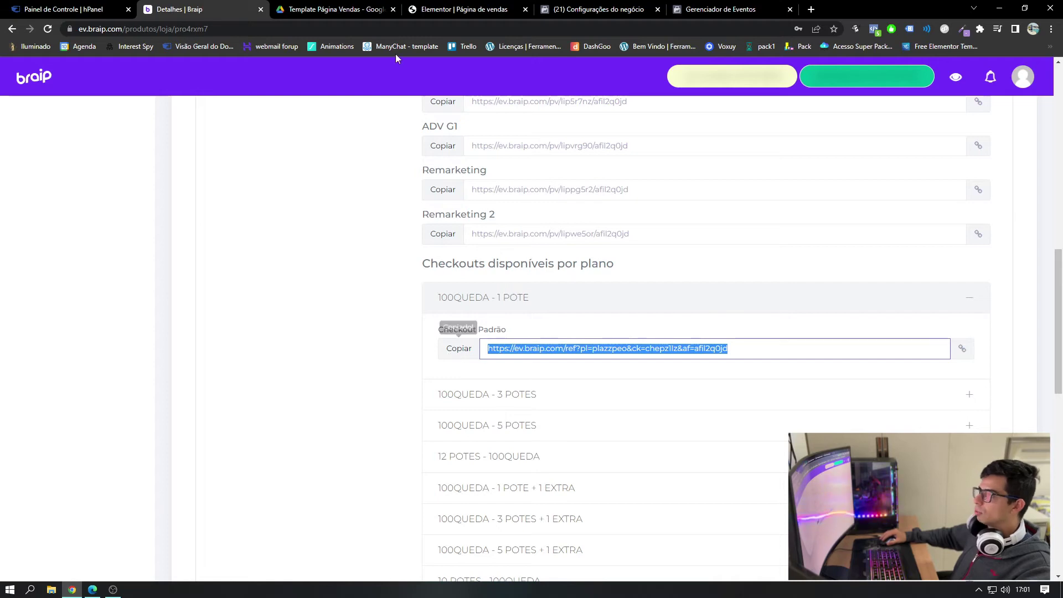
- Replace the 5-bottle image's old link with the copied Braip checkout link
click(464, 9)
triple_click(88, 328)
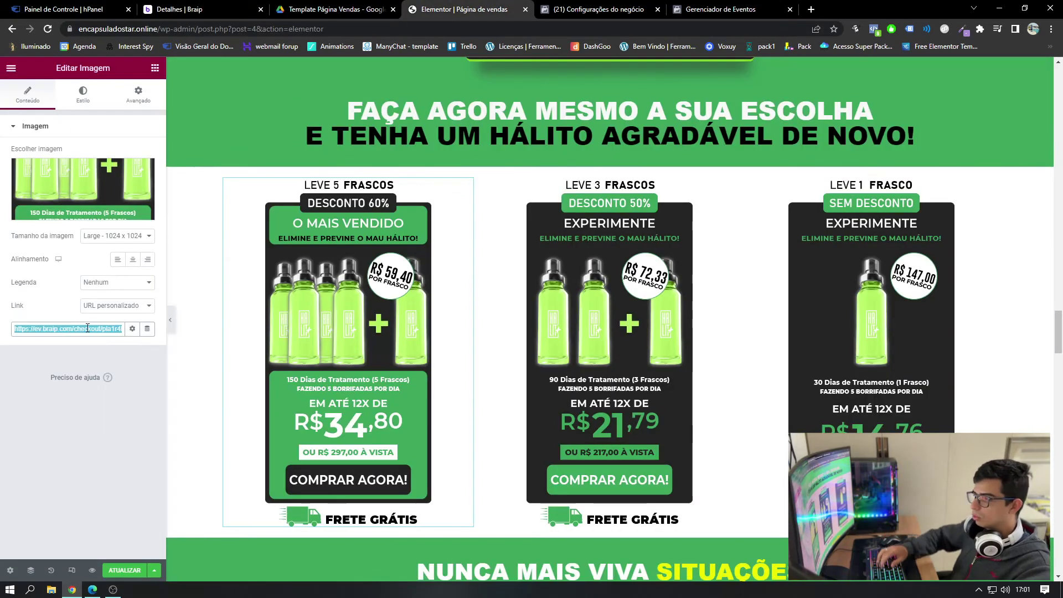
key(BackSpace)
key(ctrl+v)
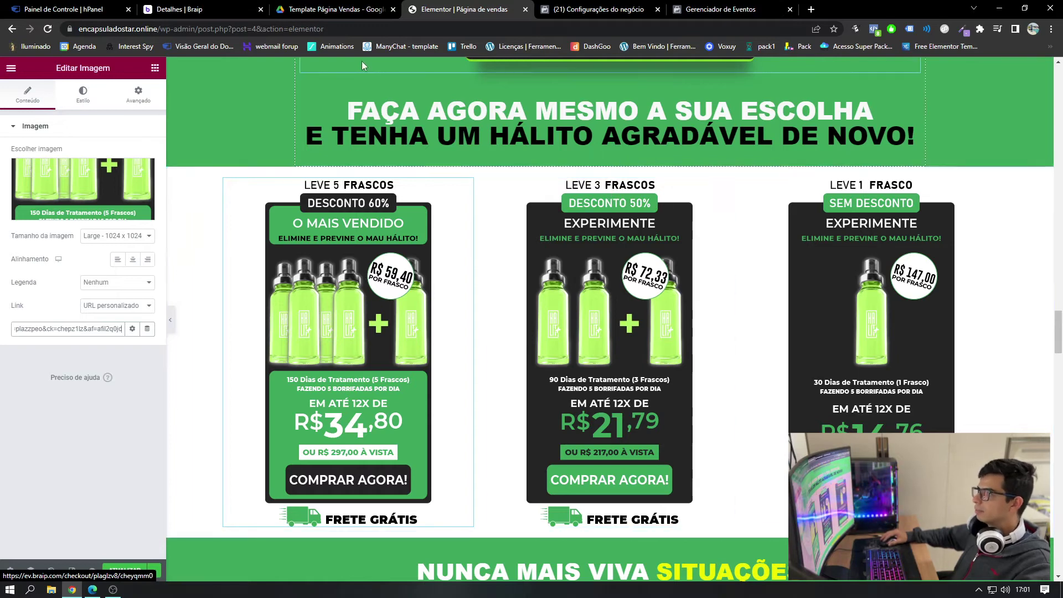
- Copy the 100QUEDA - 3 POTES checkout link into the 3-bottle image's link URL
click(183, 10)
scroll(529, 279, down, 2)
click(530, 279)
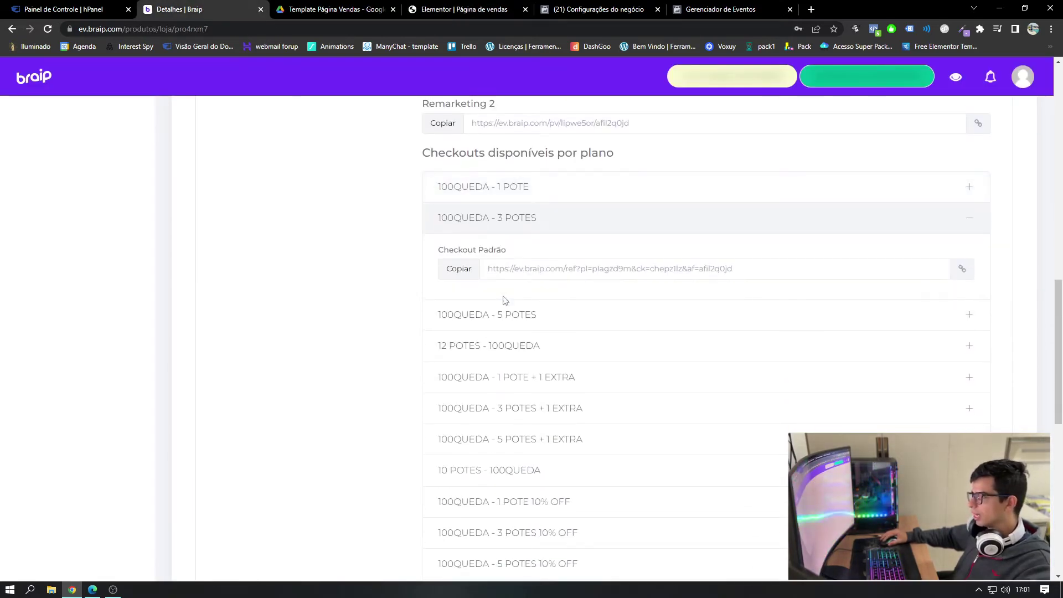
click(463, 270)
click(426, 9)
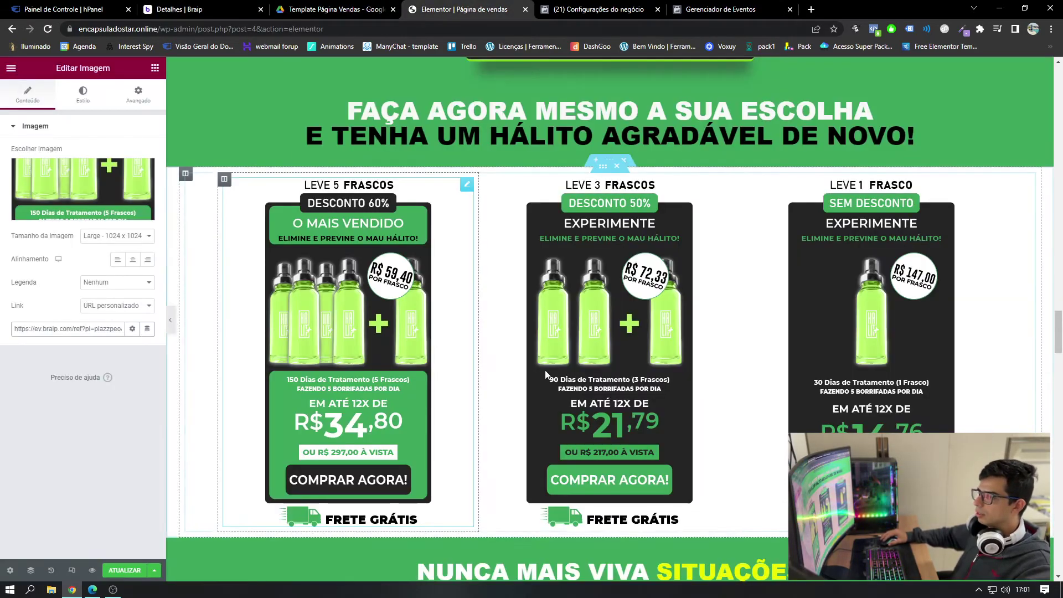
click(58, 328)
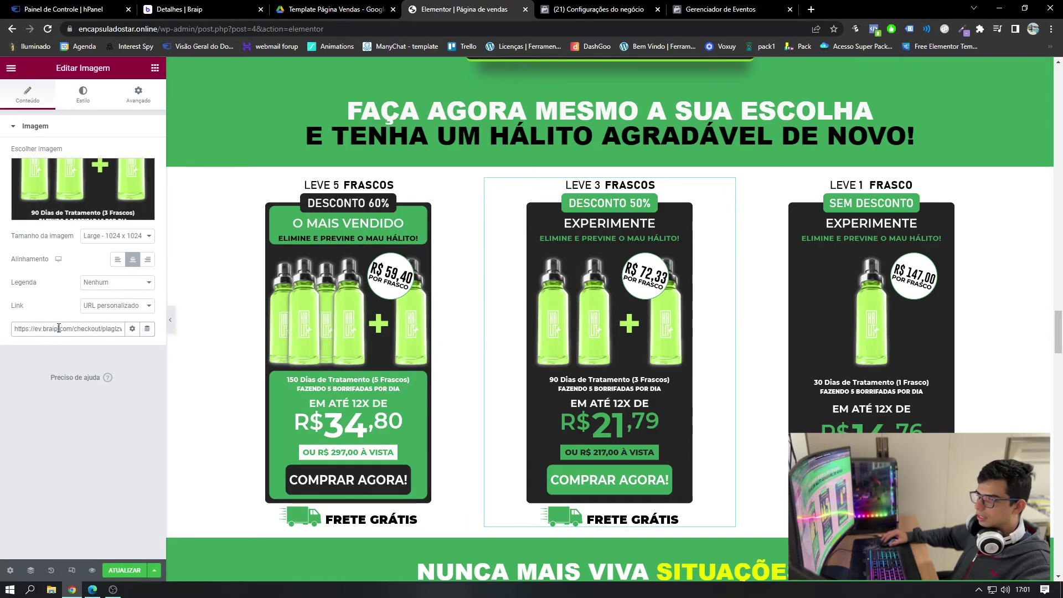
key(ctrl+a)
key(BackSpace)
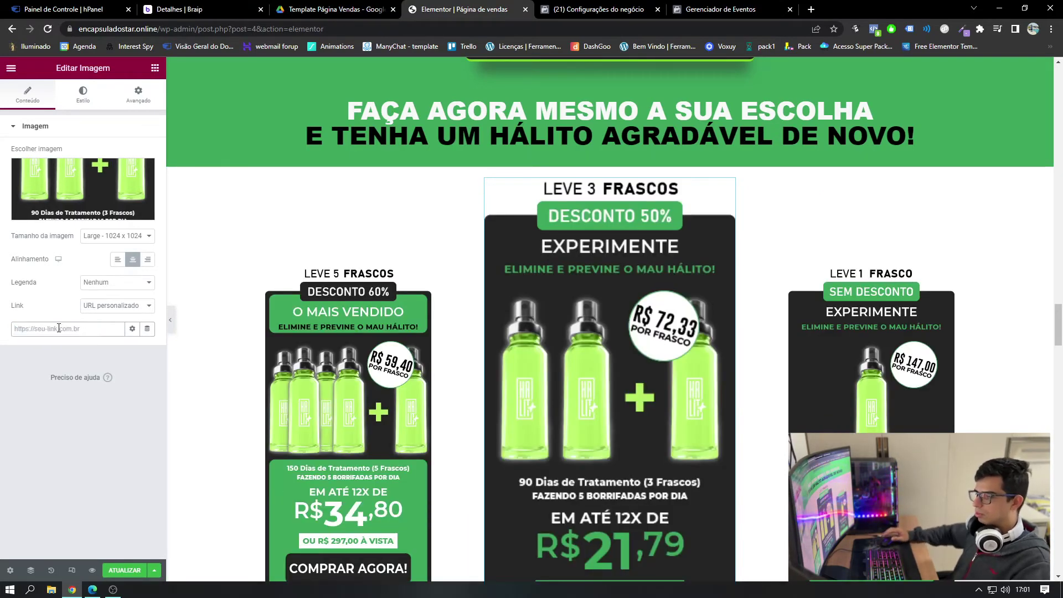
key(ctrl+v)
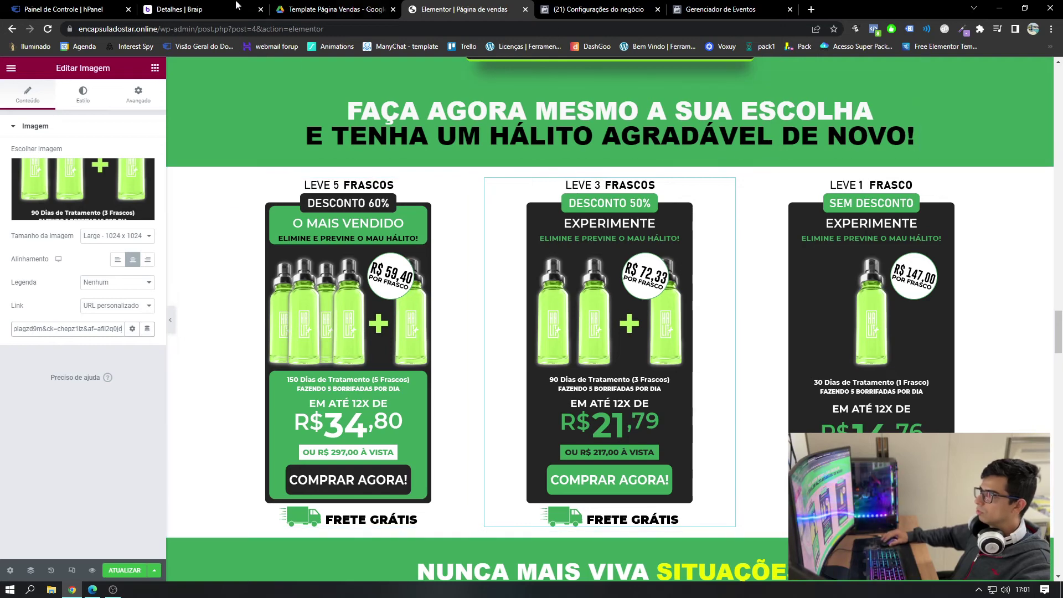
- Paste the 100QUEDA - 5 POTES checkout link into the image's Link URL and save with ATUALIZAR
click(173, 8)
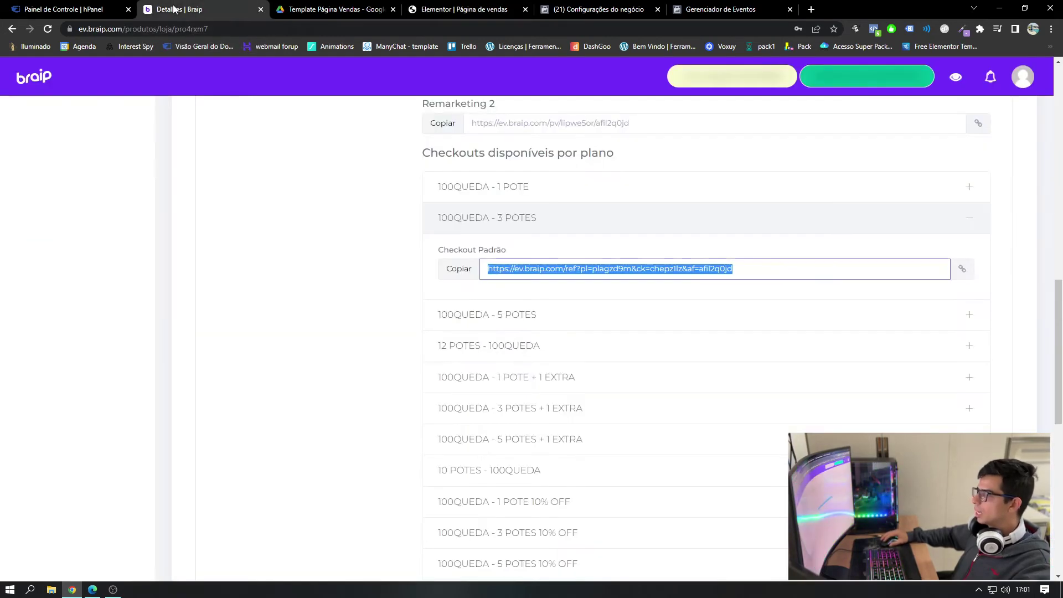
click(553, 317)
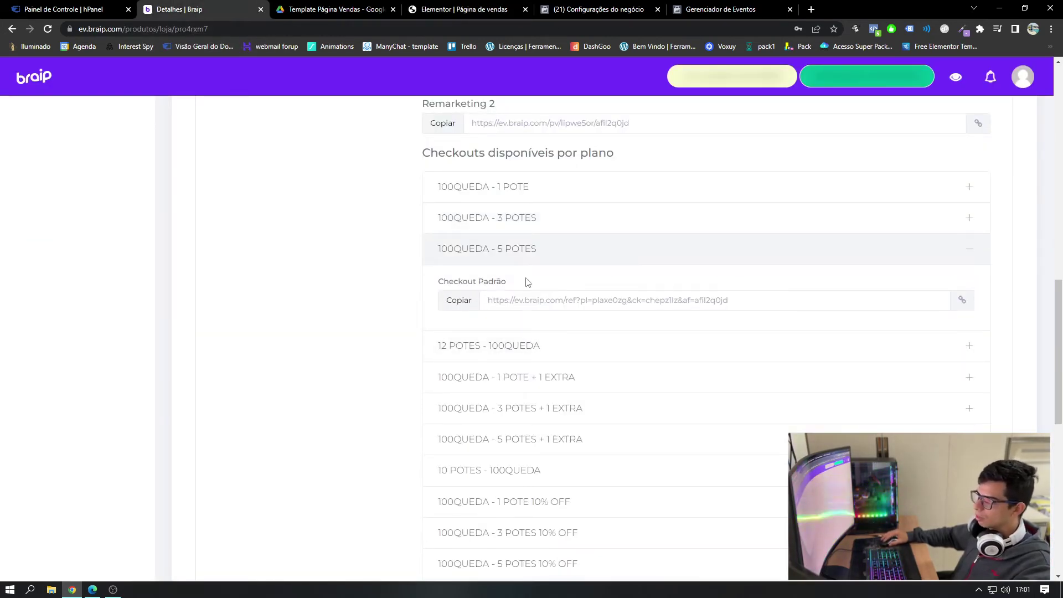
click(442, 307)
click(461, 9)
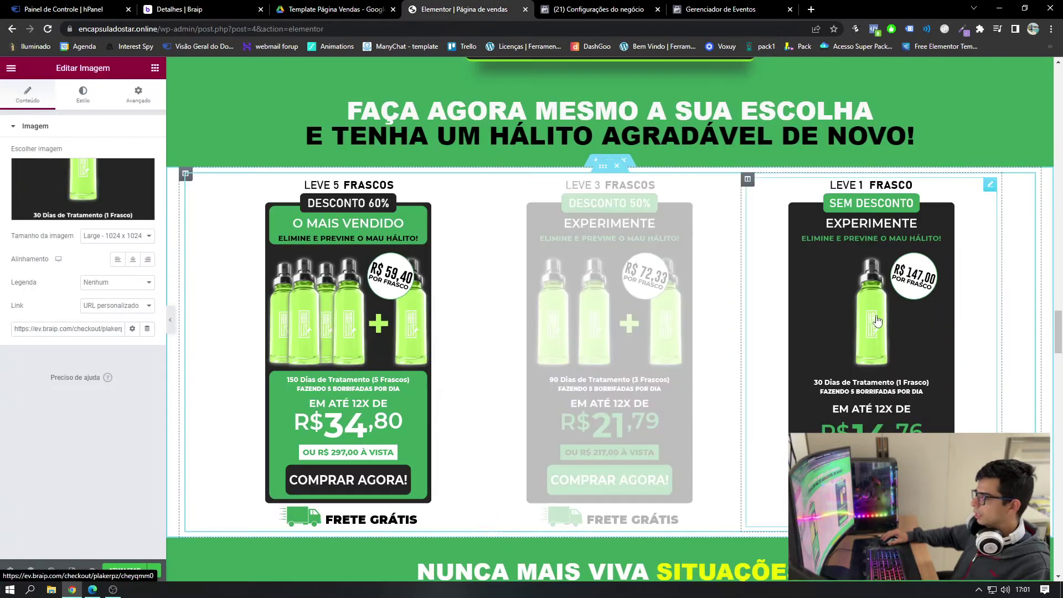
click(77, 322)
key(ctrl+a)
key(ctrl+v)
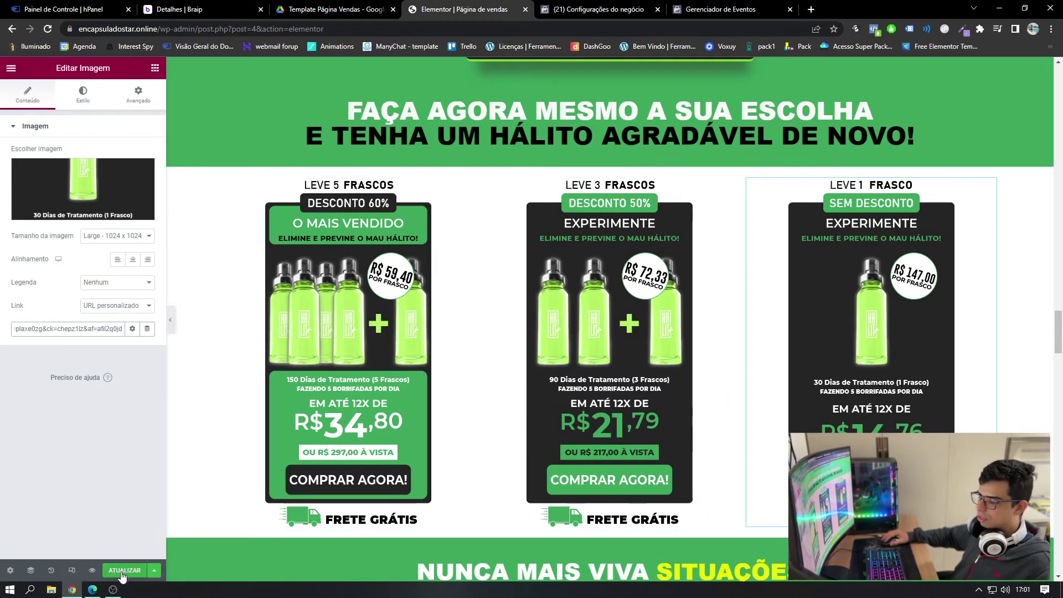
click(121, 573)
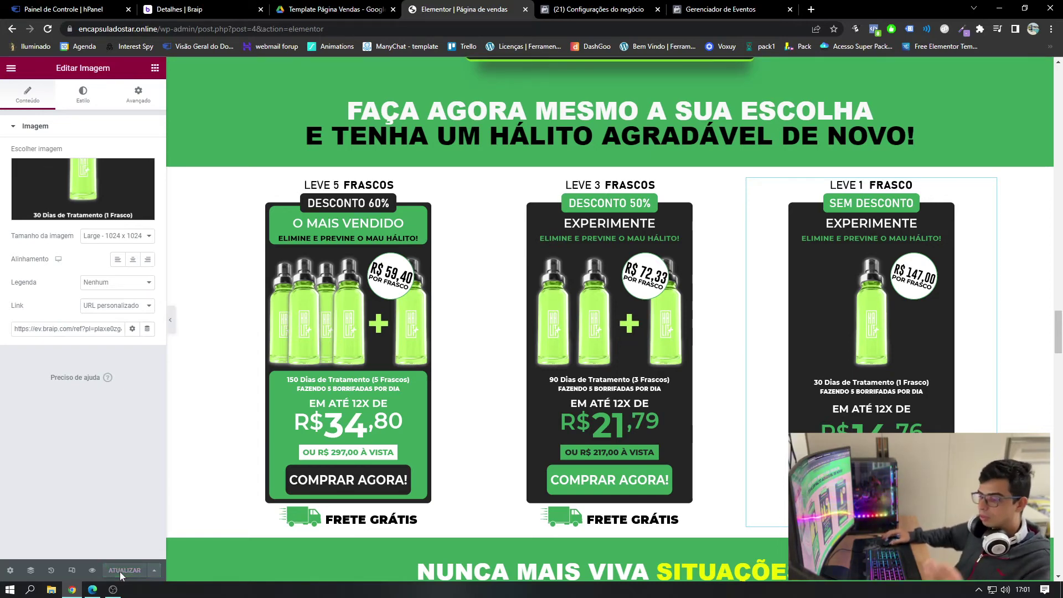
scroll(257, 394, down, 2)
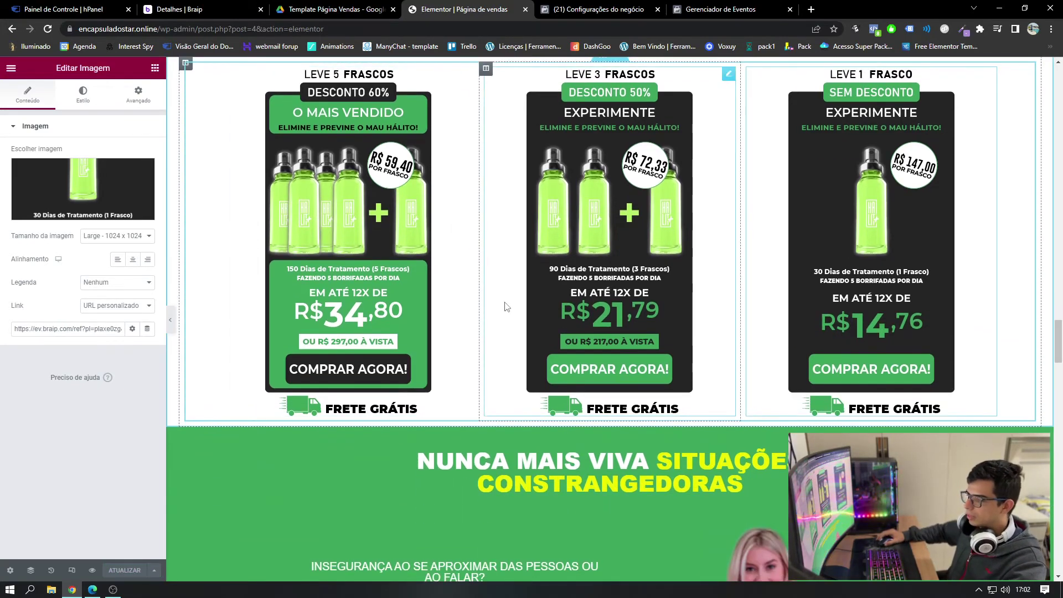
scroll(505, 306, up, 1)
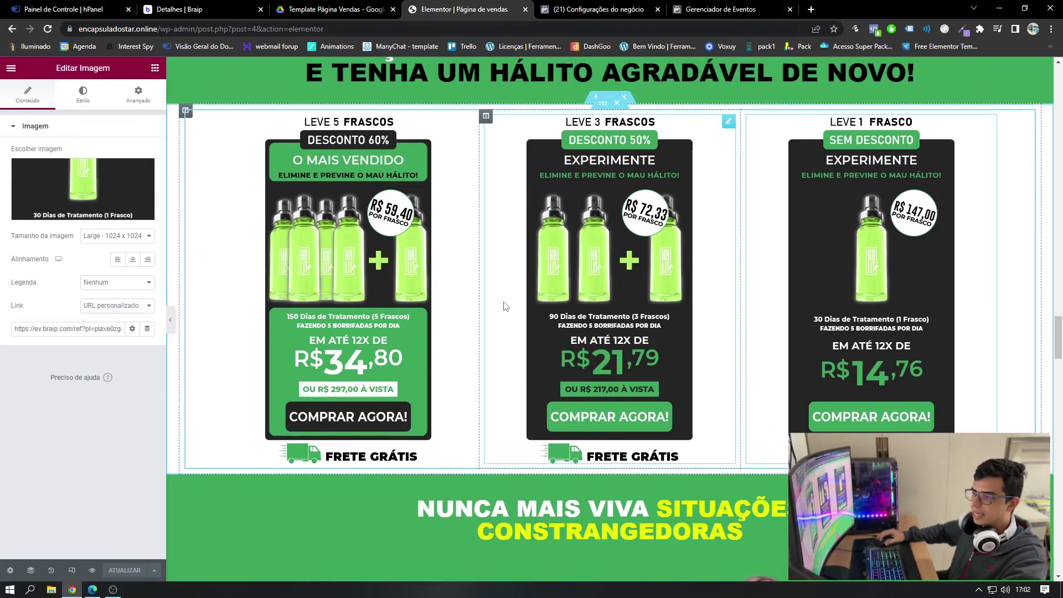
scroll(470, 357, down, 20)
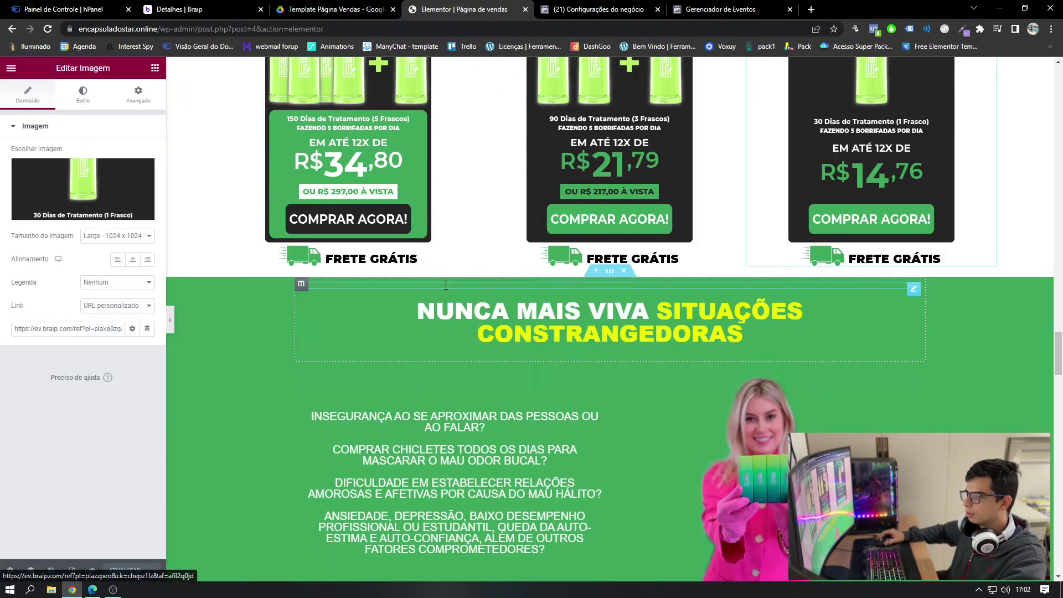
scroll(440, 264, down, 8)
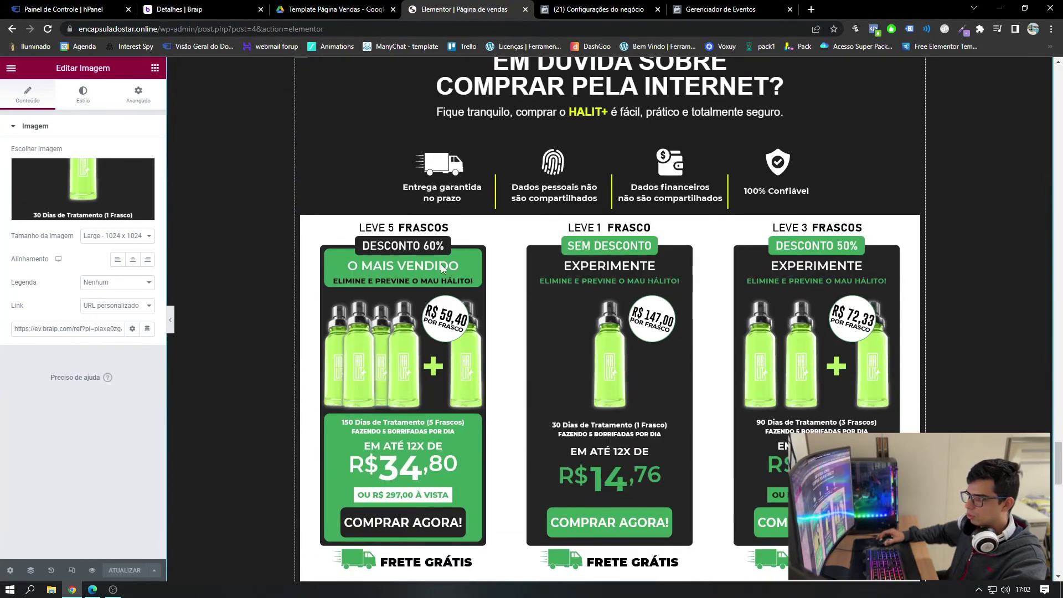
scroll(426, 324, up, 4)
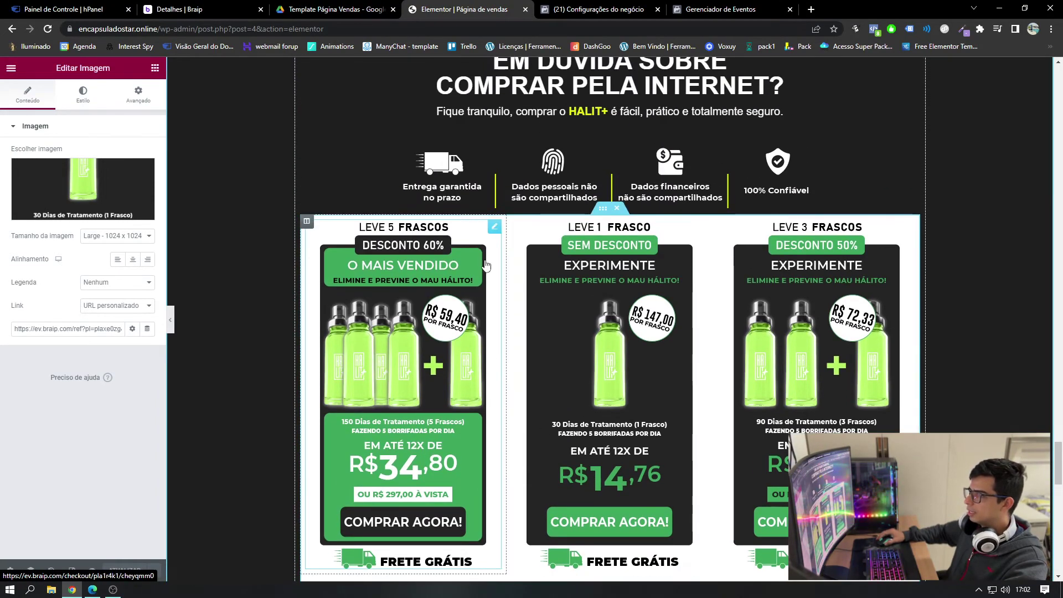
scroll(419, 476, down, 1)
click(410, 324)
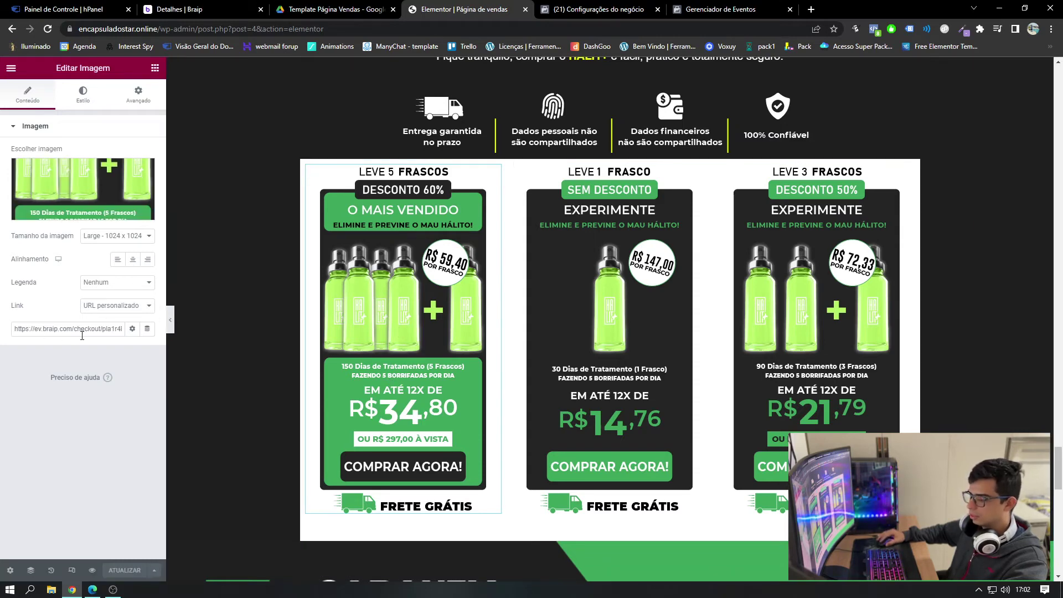
scroll(390, 320, down, 7)
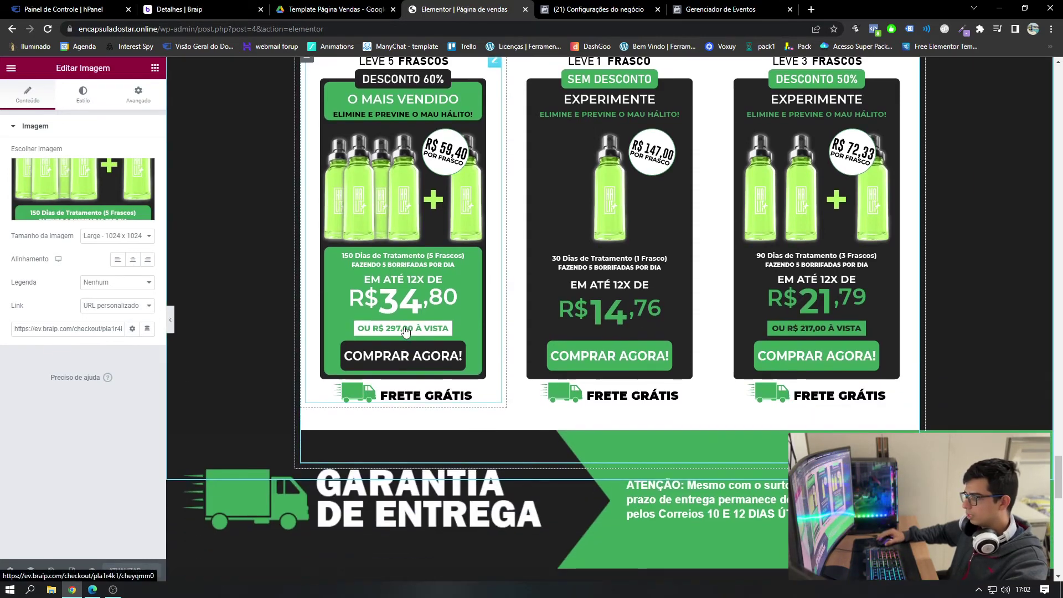
scroll(390, 316, down, 10)
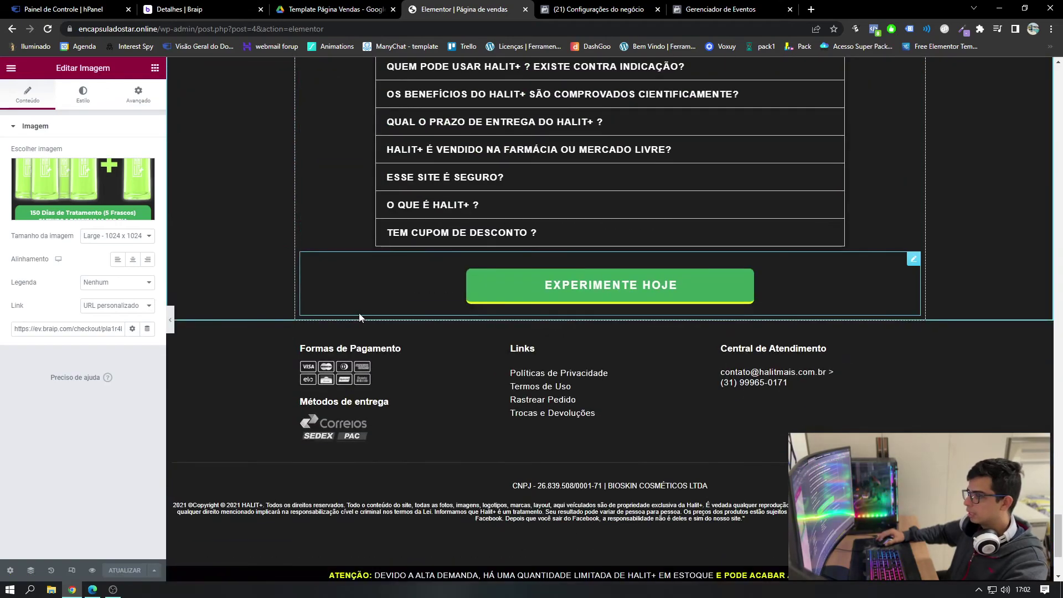
scroll(410, 402, up, 20)
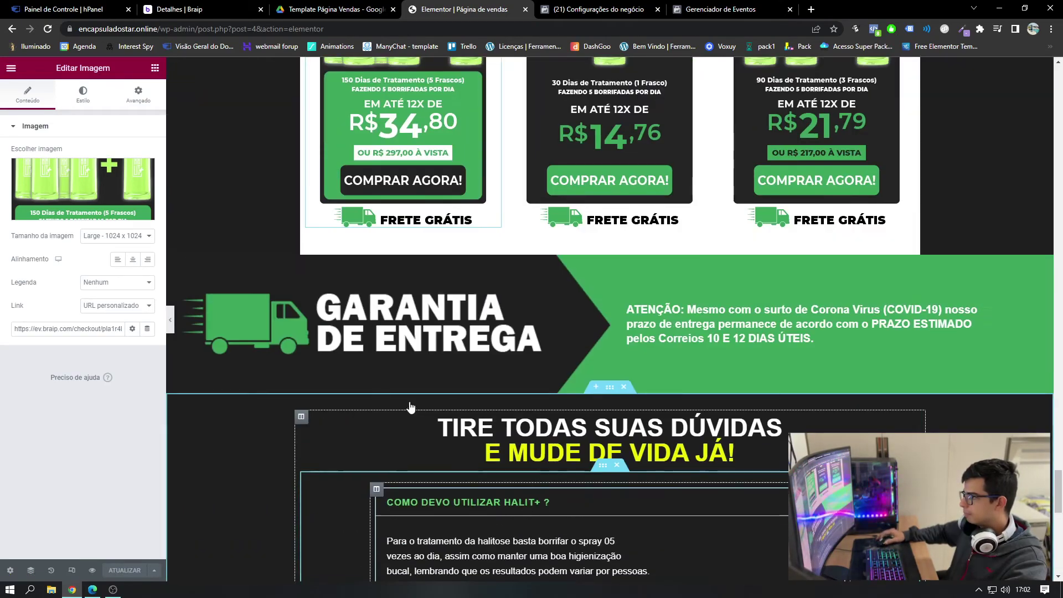
scroll(411, 407, up, 20)
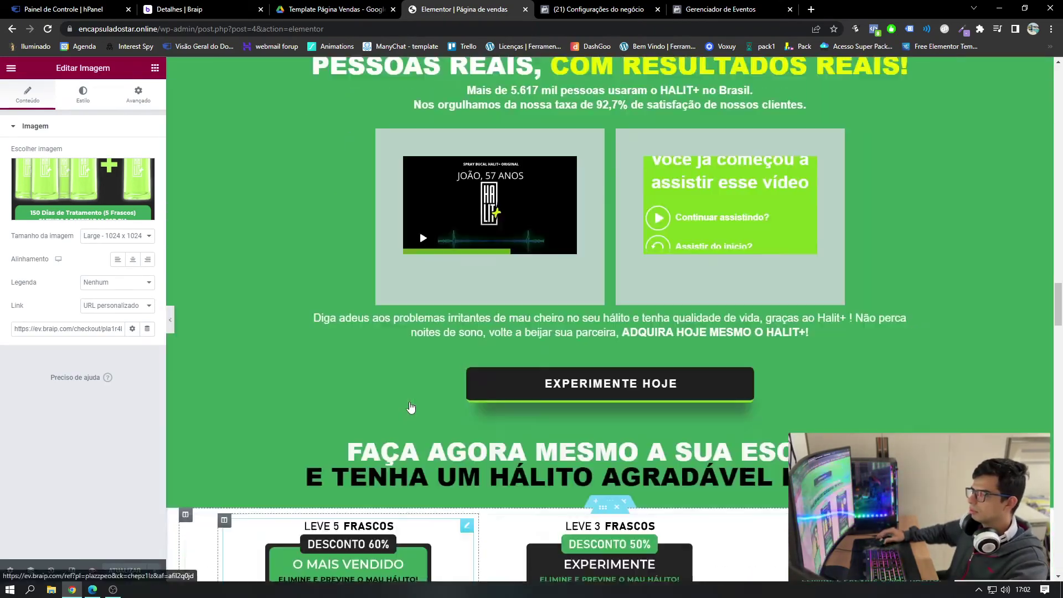
scroll(410, 401, up, 20)
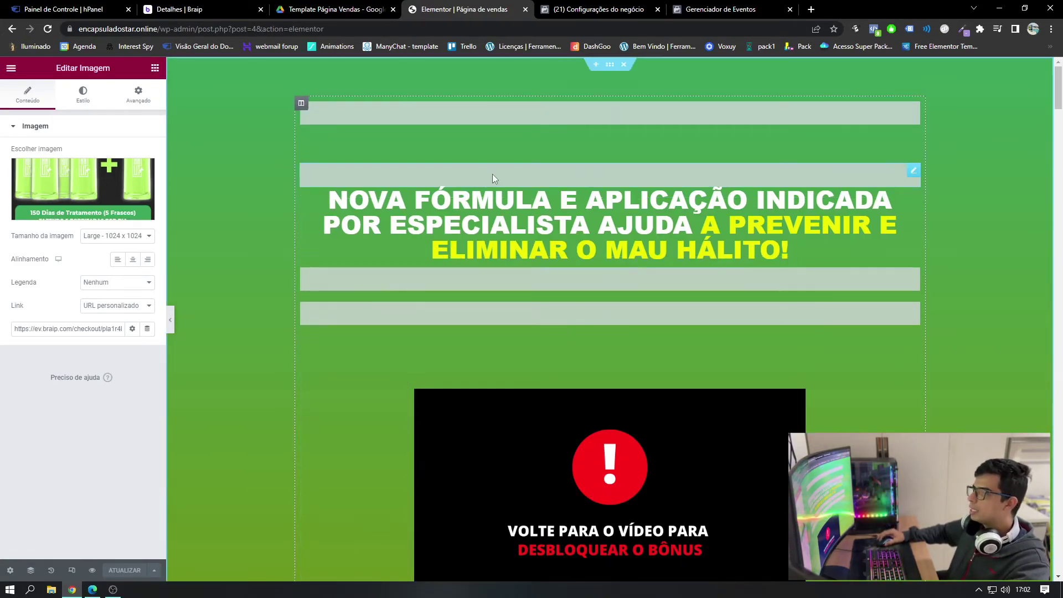
- Check the pixel ID in the HTML widget, then load the live site homepage in a new tab
click(614, 180)
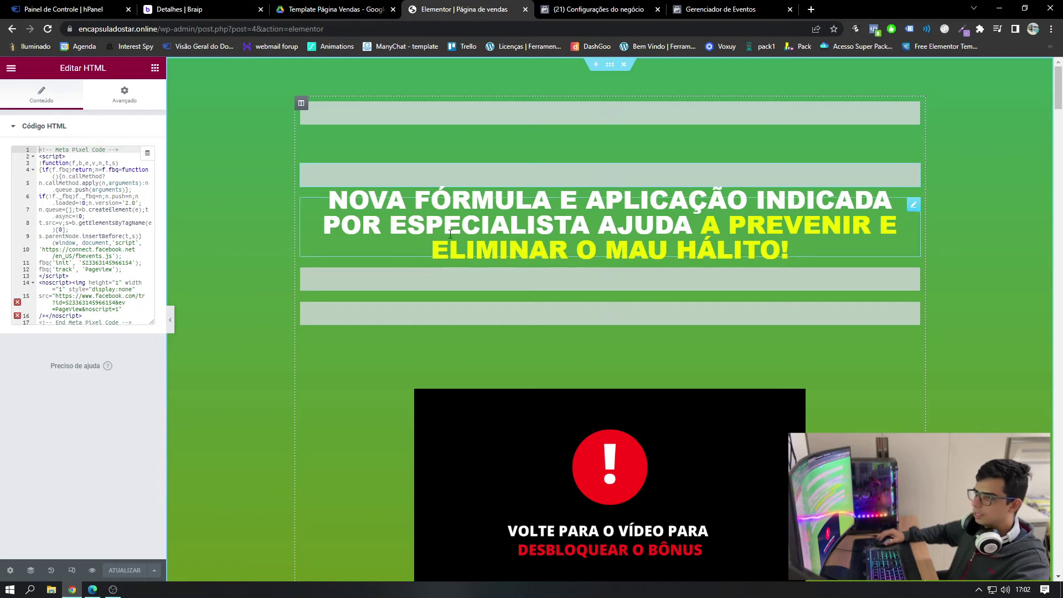
click(123, 262)
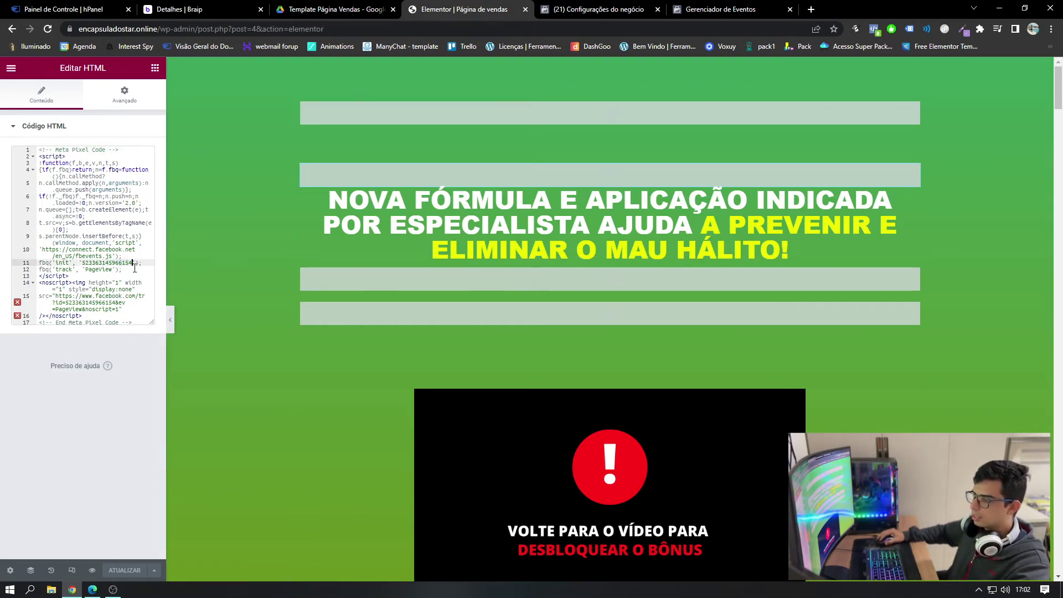
click(158, 28)
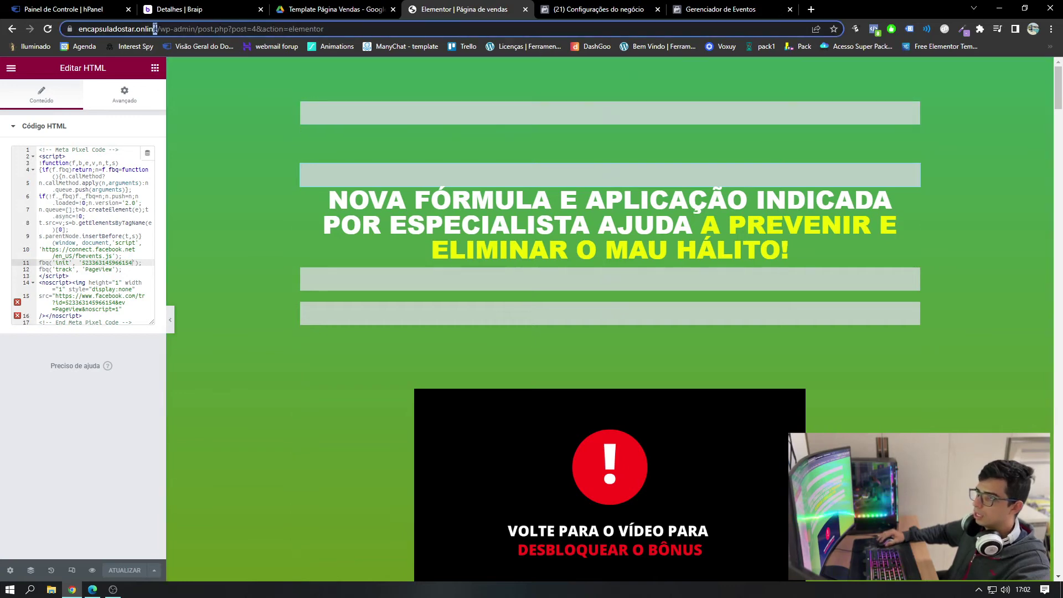
drag(99, 29, 77, 28)
key(ctrl+c)
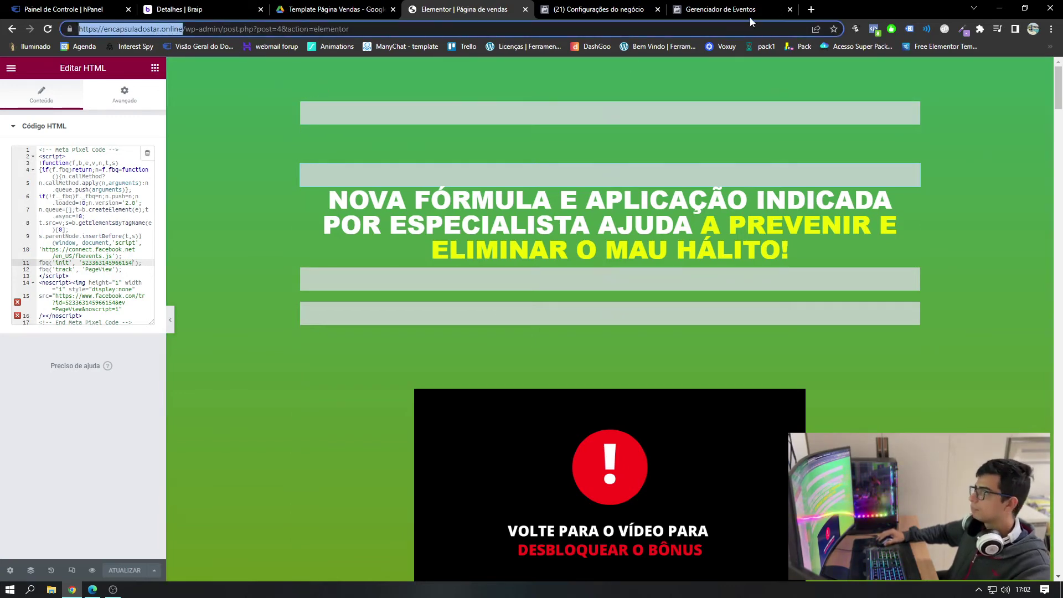
click(810, 9)
key(ctrl+v)
key(Return)
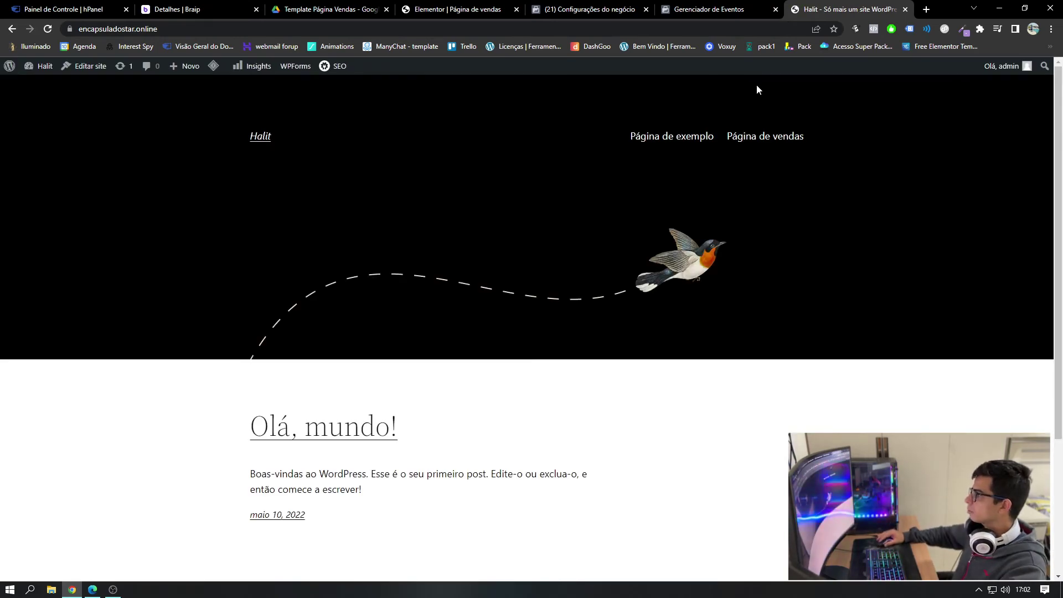
- Exit Elementor to the WordPress editor via Sair para o painel
click(587, 9)
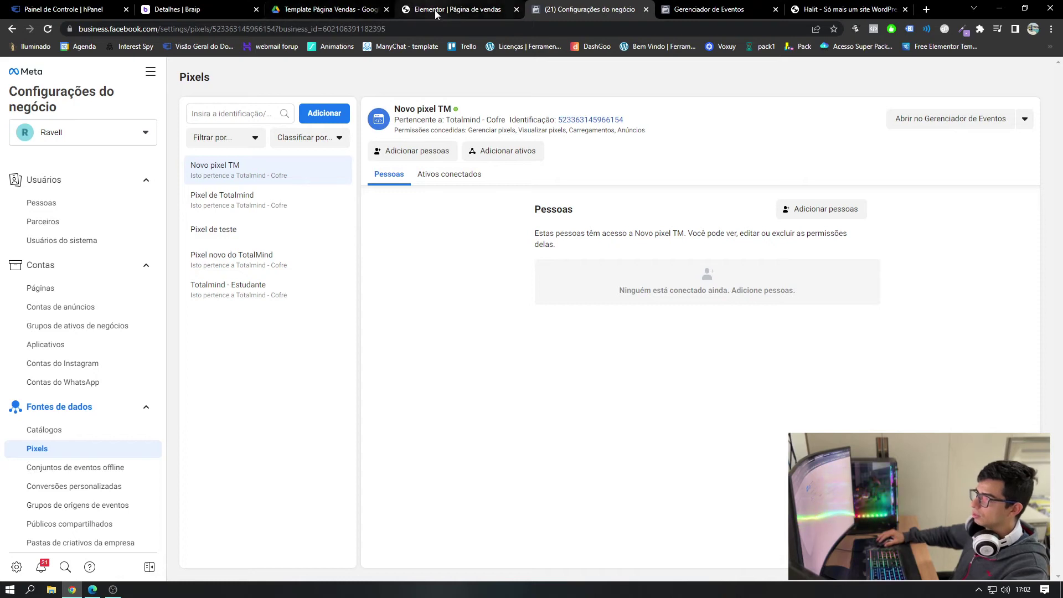
click(434, 10)
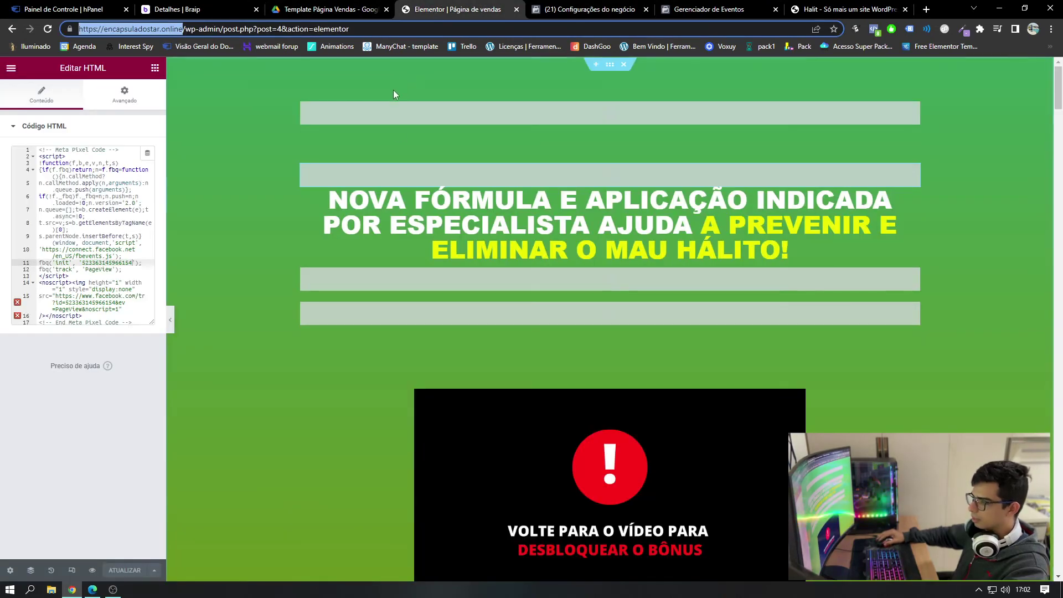
click(11, 68)
click(56, 319)
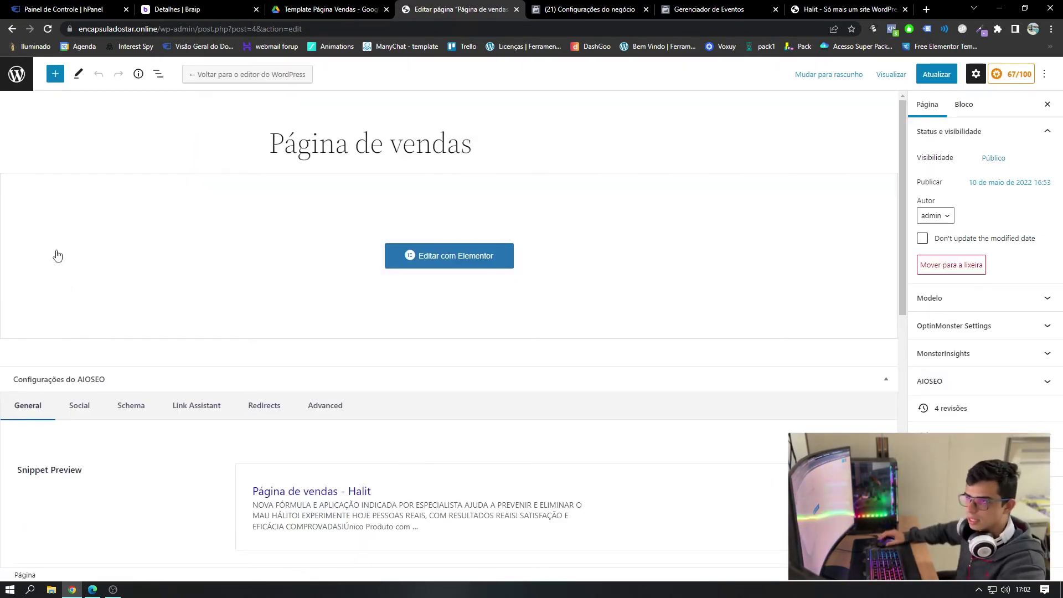
- Leave the page editor and set the permalink structure to use the post name
click(24, 82)
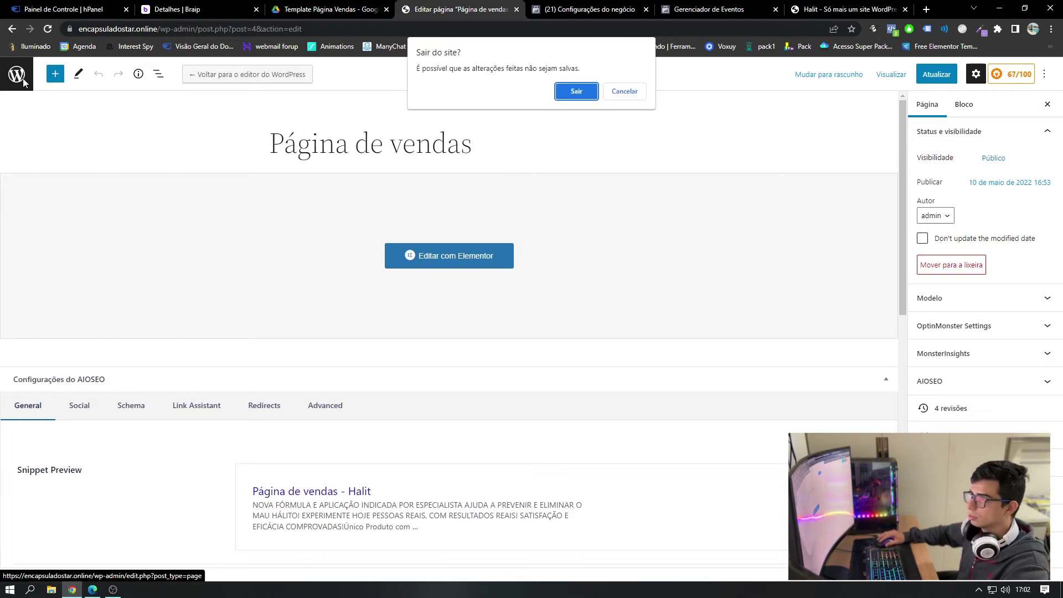
click(560, 98)
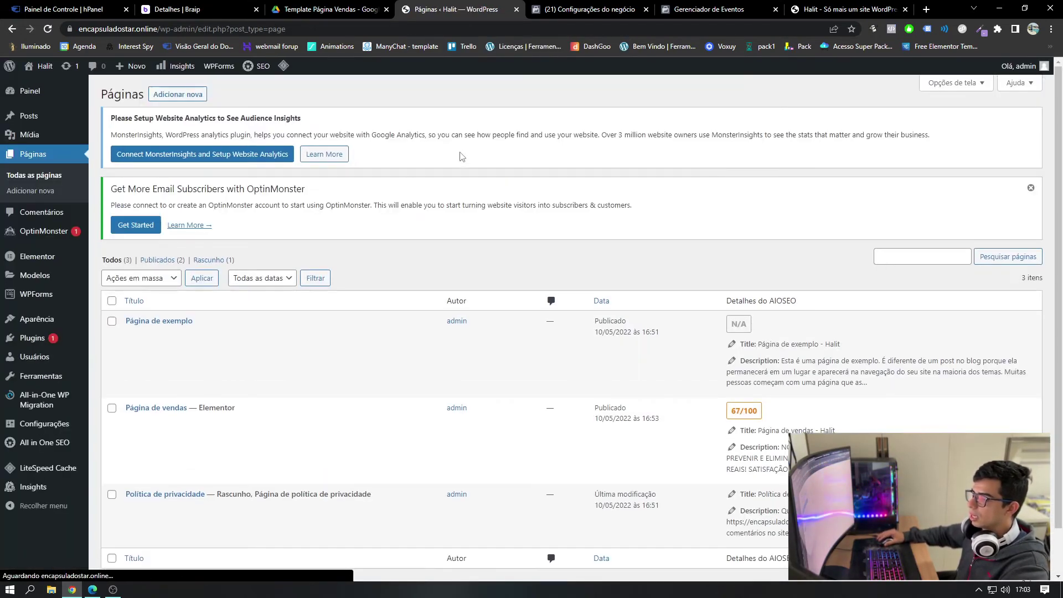
mouse_move(50, 430)
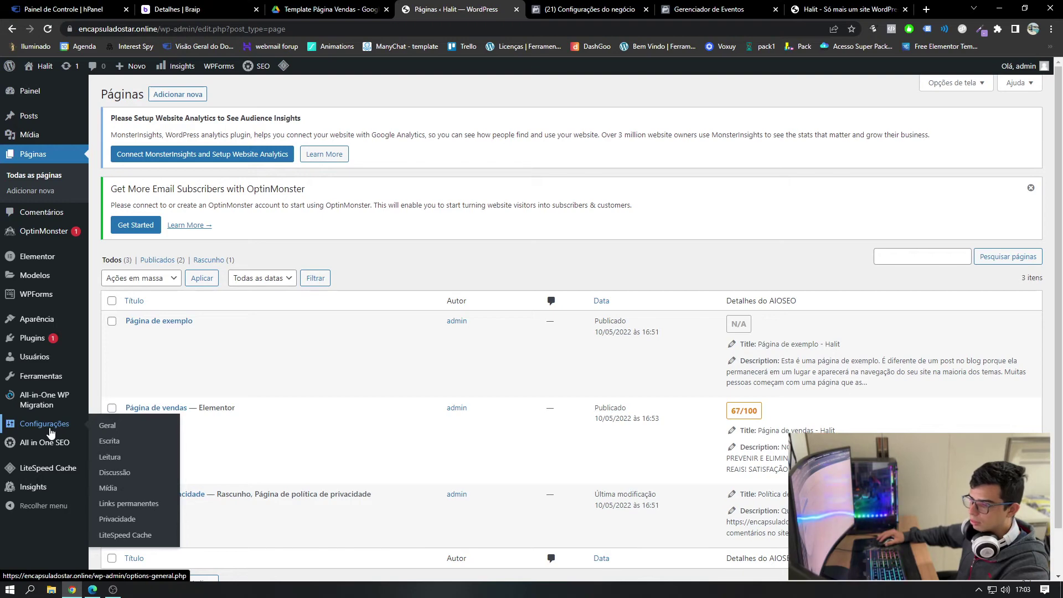
click(140, 503)
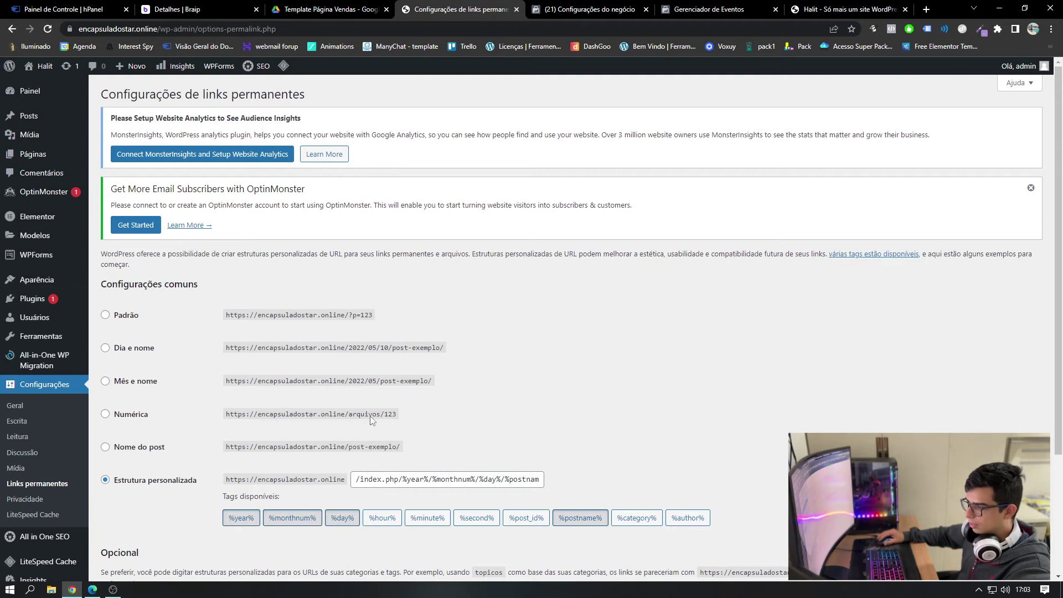
click(105, 448)
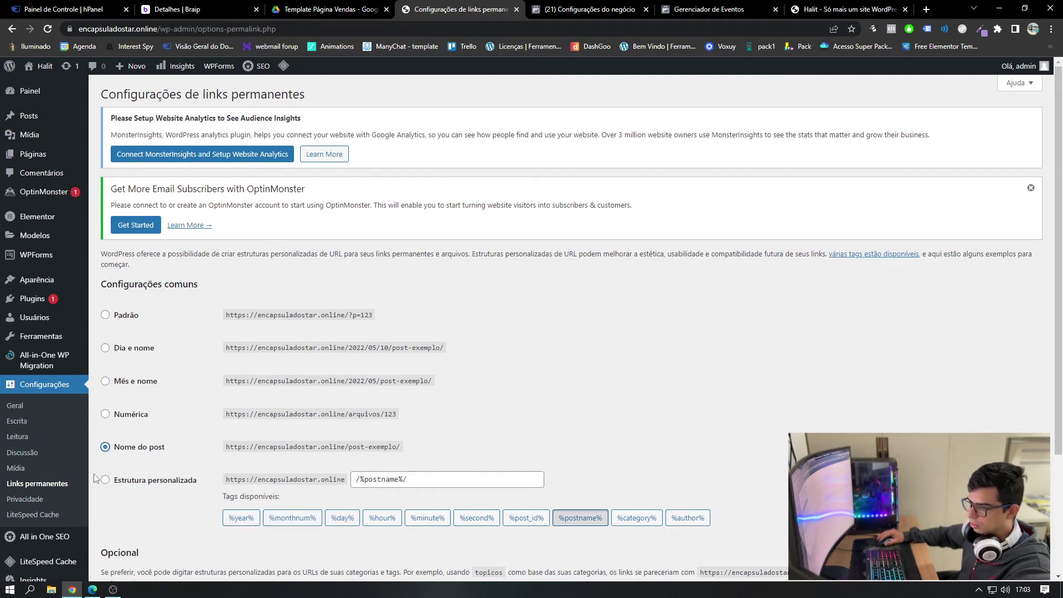
- In Reading settings, choose a static homepage 'Página de vendas' and save the changes
click(27, 437)
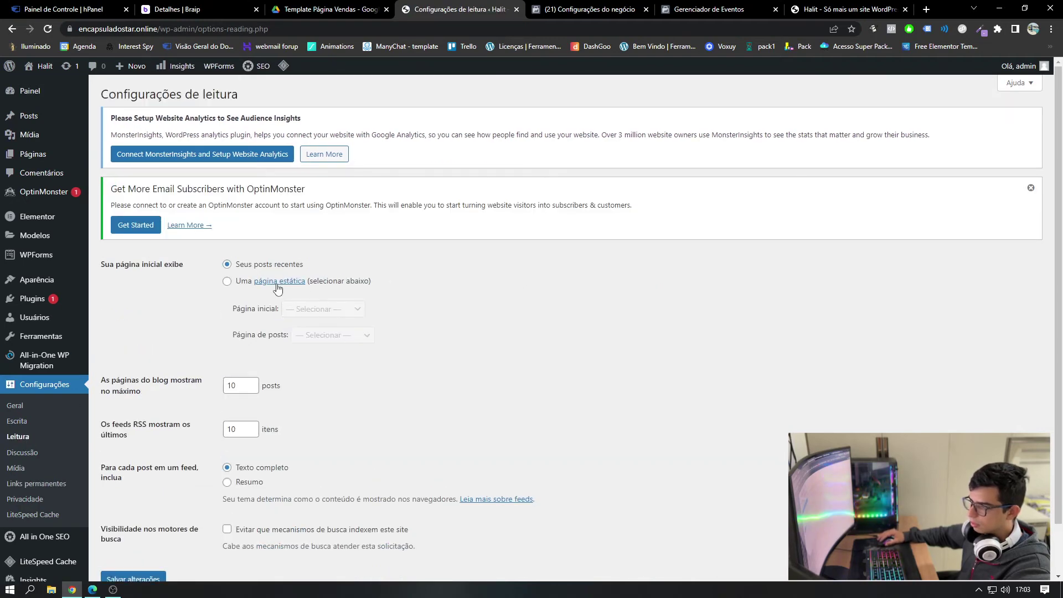
click(228, 281)
click(294, 309)
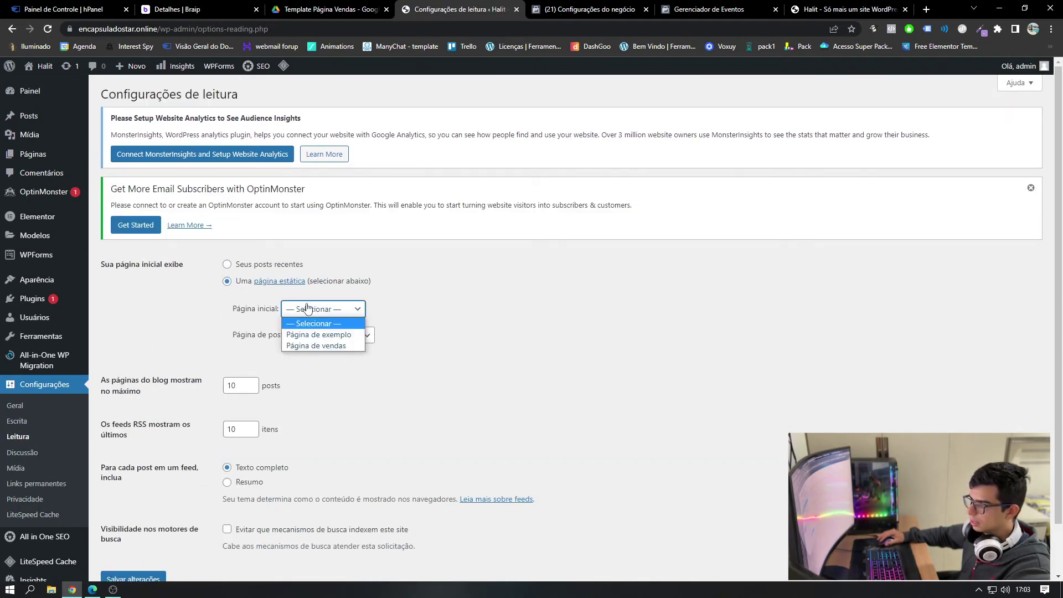
click(299, 345)
scroll(166, 499, down, 1)
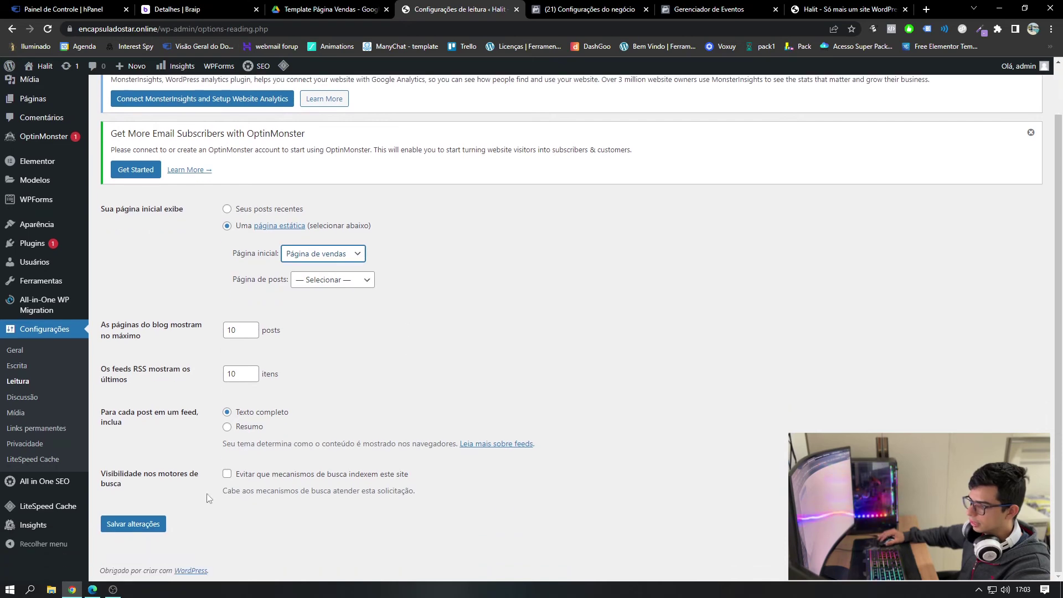
click(142, 524)
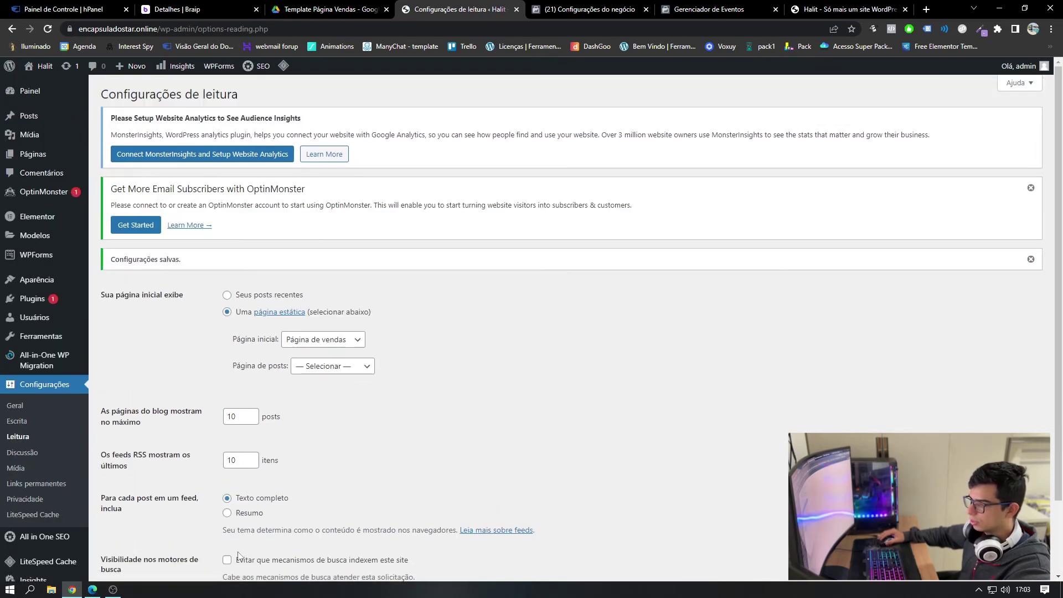
click(817, 10)
click(774, 28)
- Reload the site and load encapsuladostar.online in a separate Chrome window, then add a blank tab
key(Return)
click(403, 29)
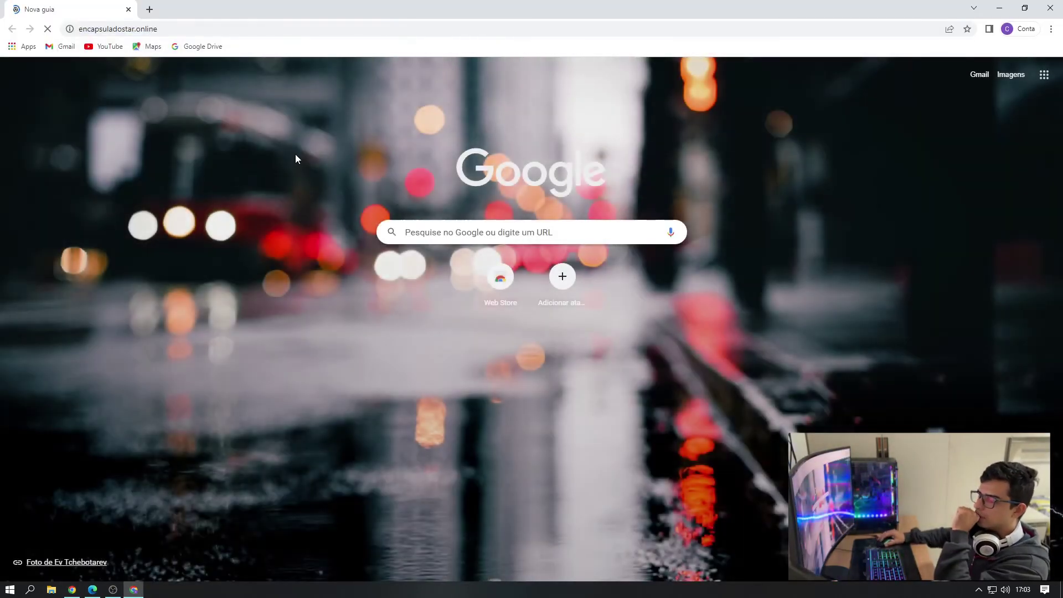
key(Return)
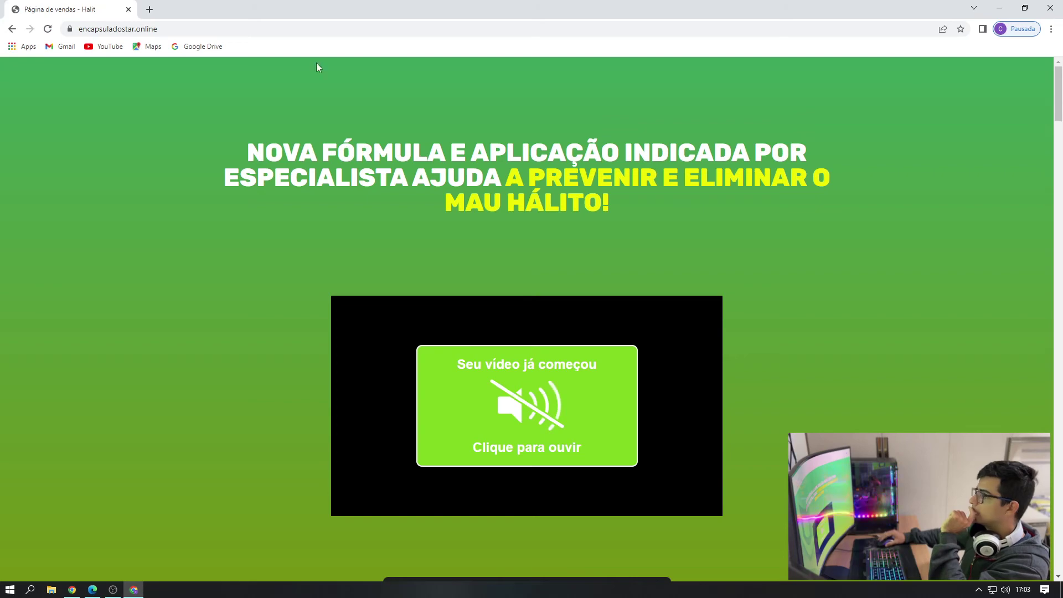
click(150, 10)
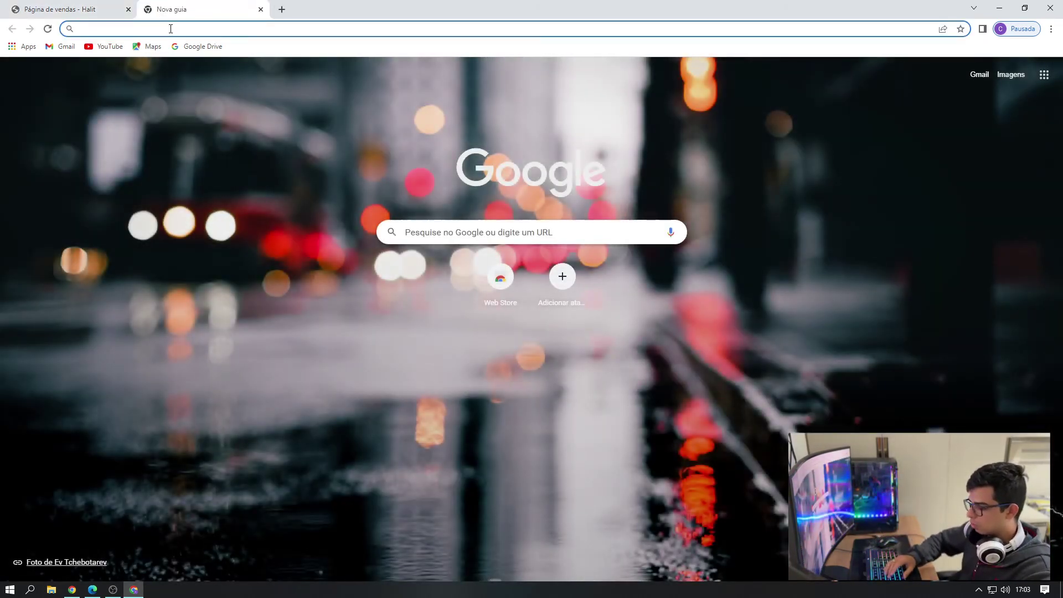
- Search 'entensao pixel helper' and add the Facebook Pixel Helper extension from the Web Store
text(entensao )
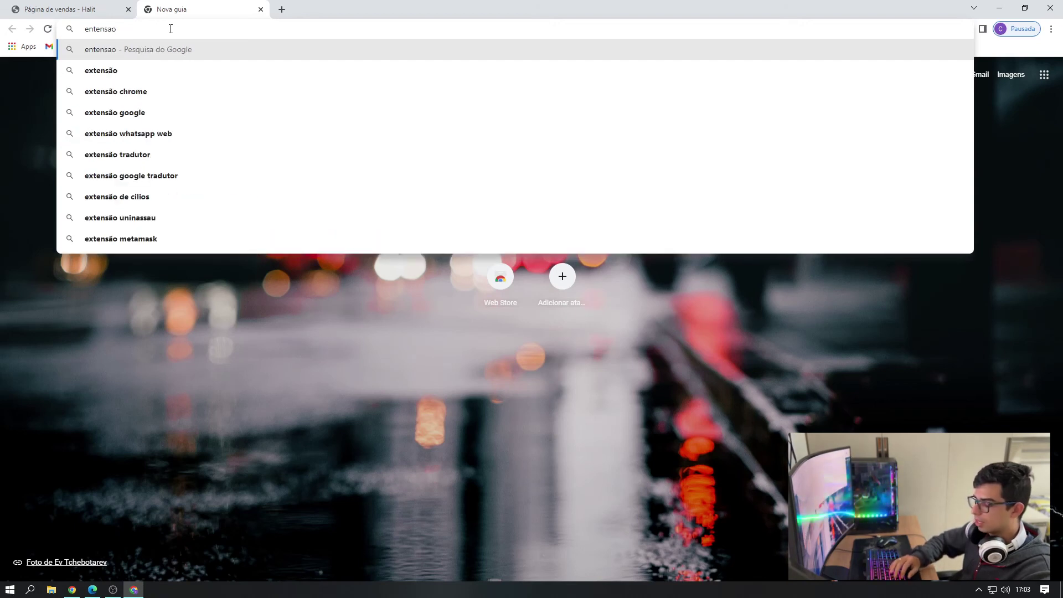
text(pixel helper)
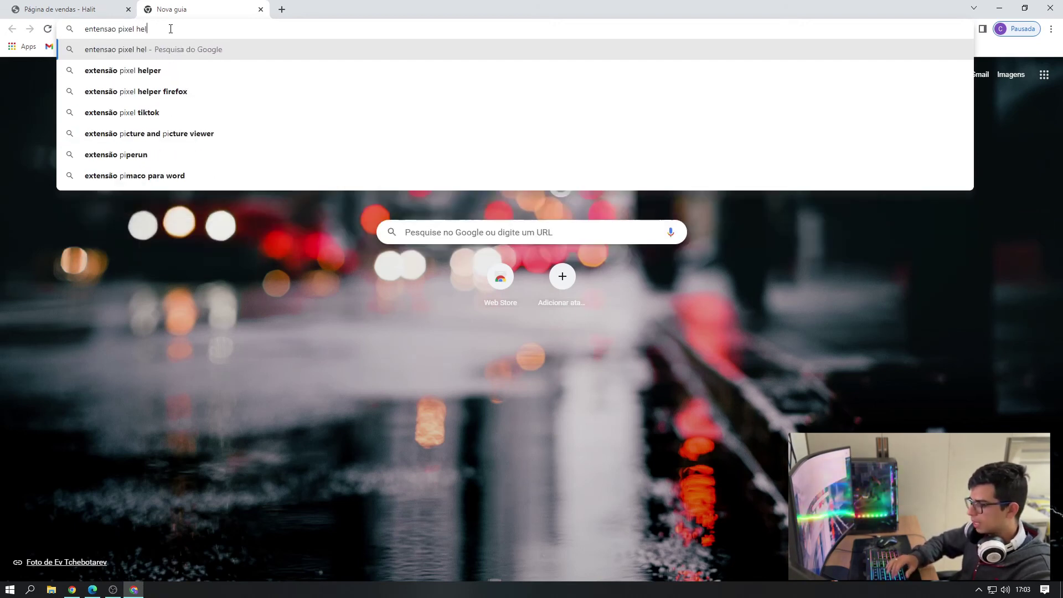
key(Return)
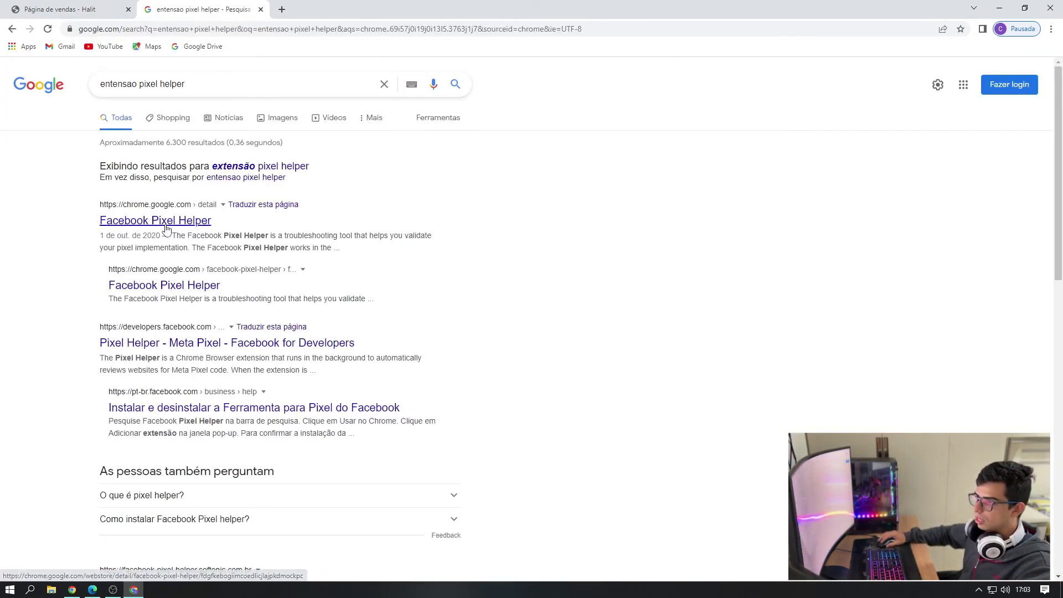
click(160, 222)
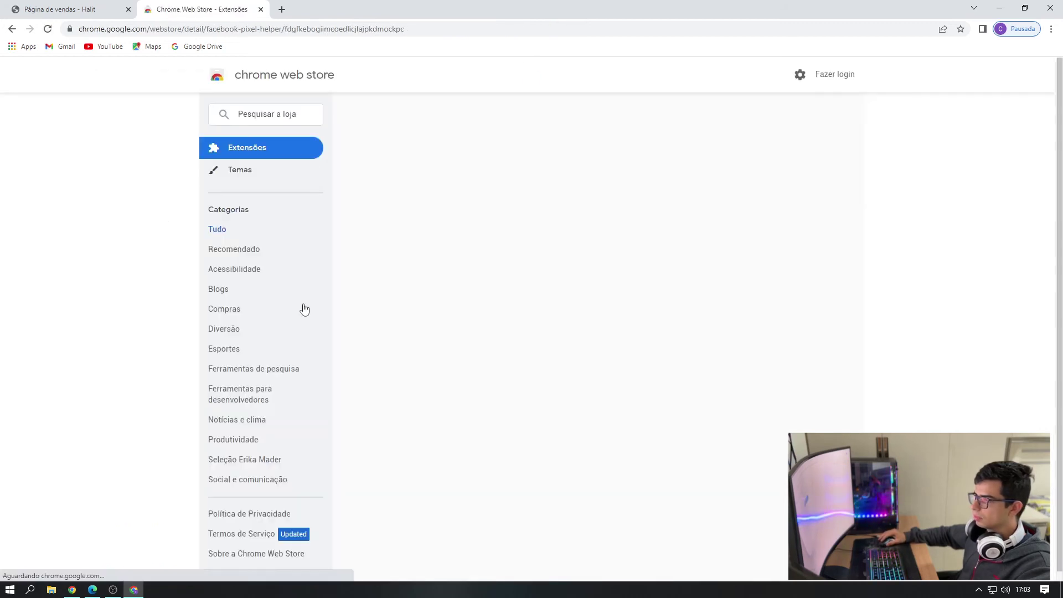
click(738, 161)
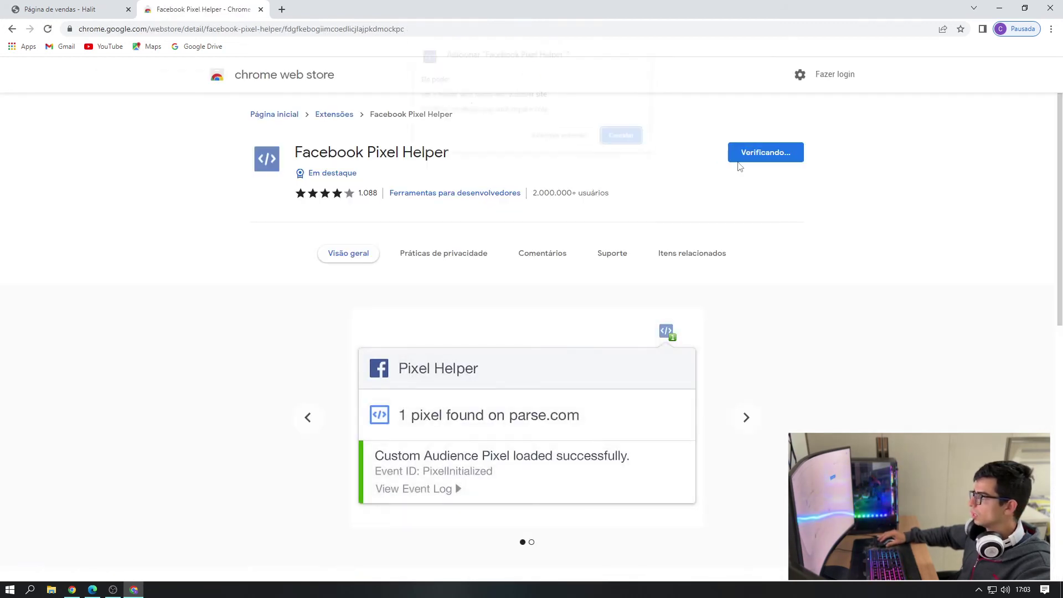
click(547, 141)
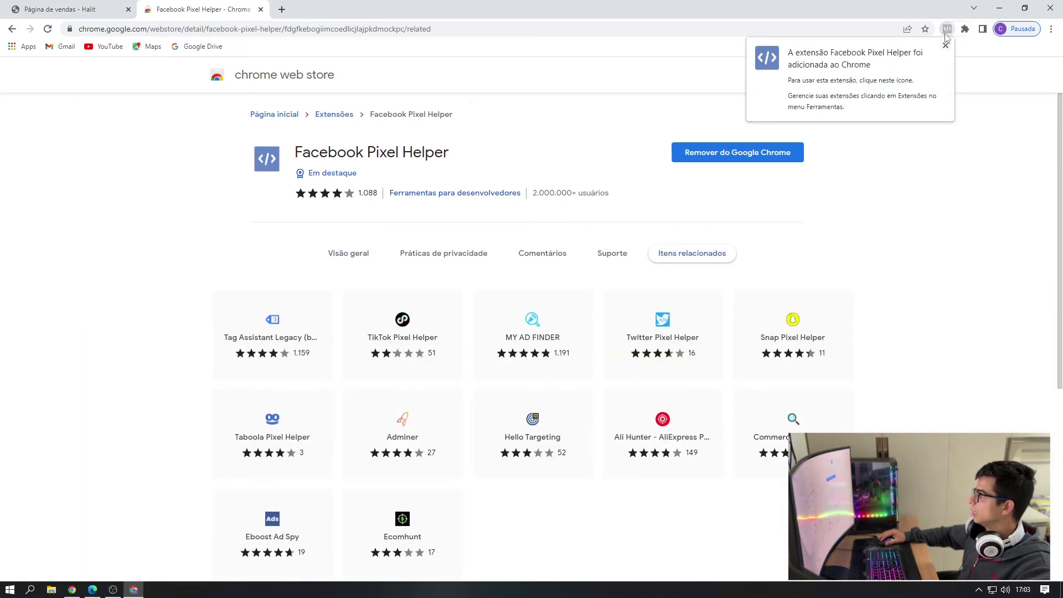
click(65, 7)
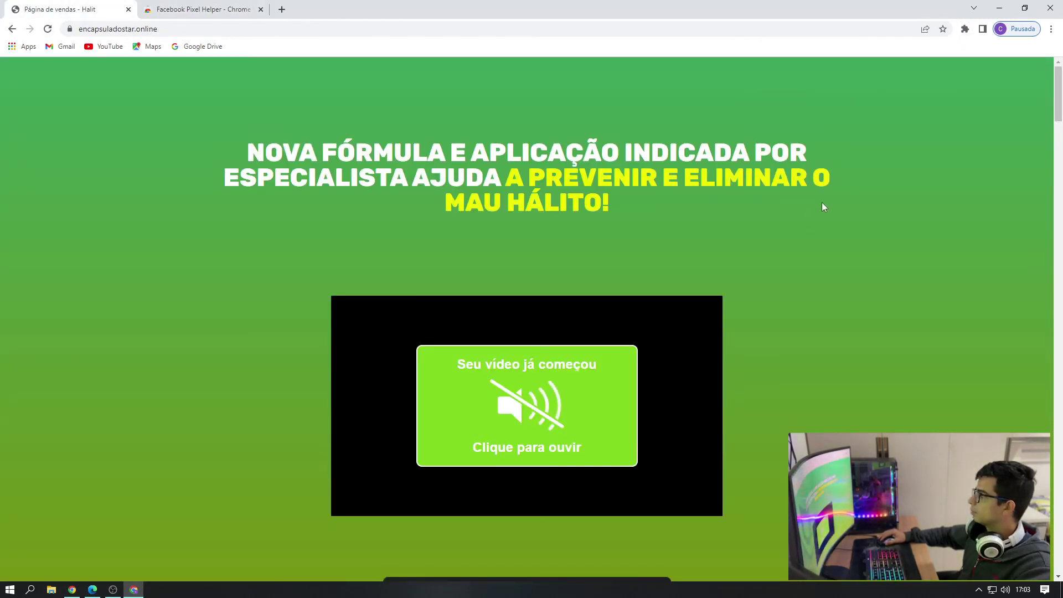
- Pin Pixel Helper, reload the sales page, and view its three detected pixels firing PageView
click(965, 29)
click(940, 109)
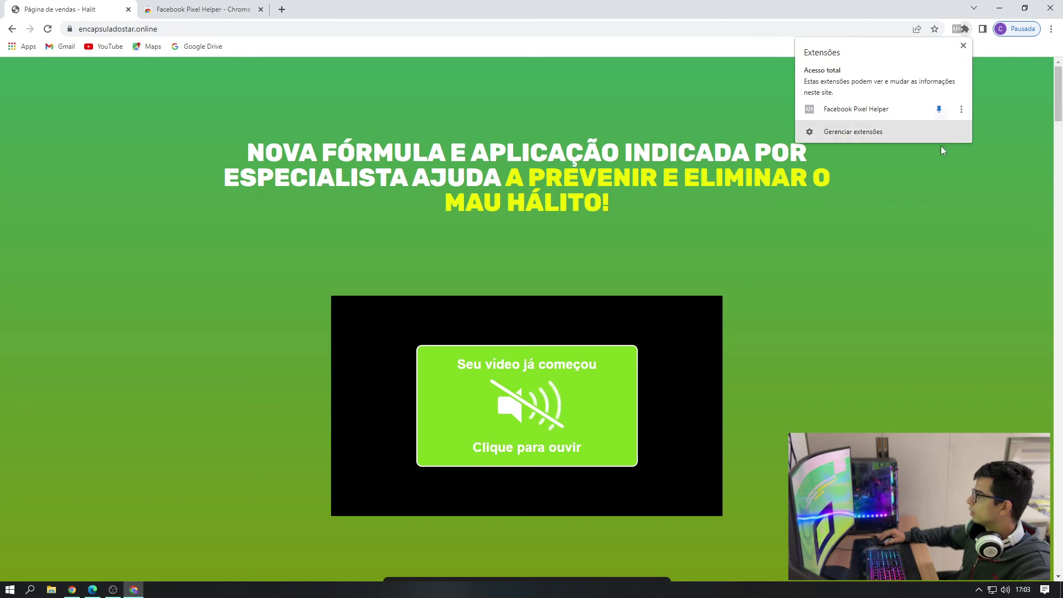
click(907, 257)
key(F5)
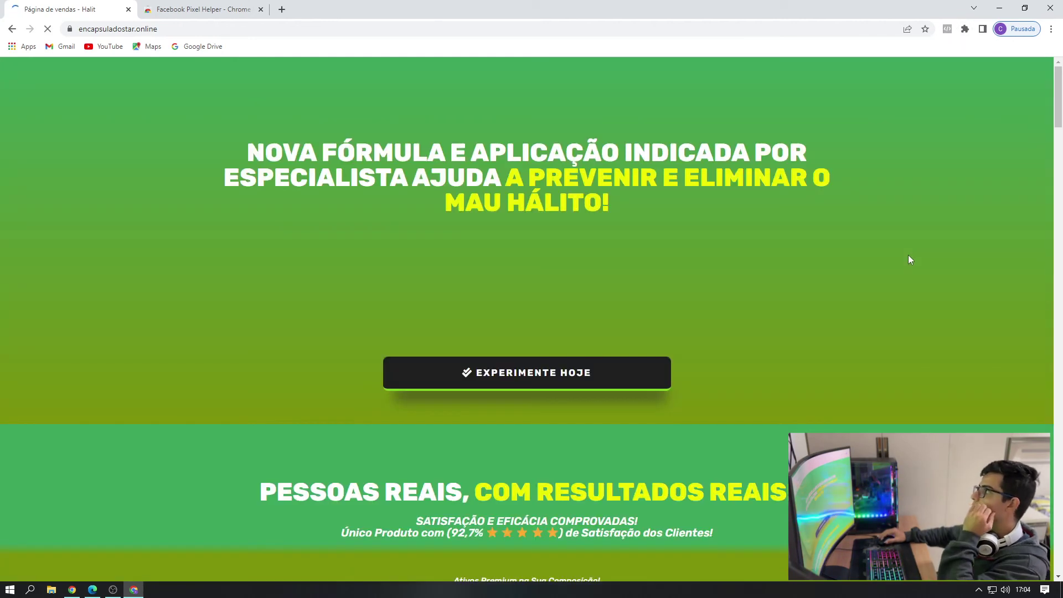
click(947, 29)
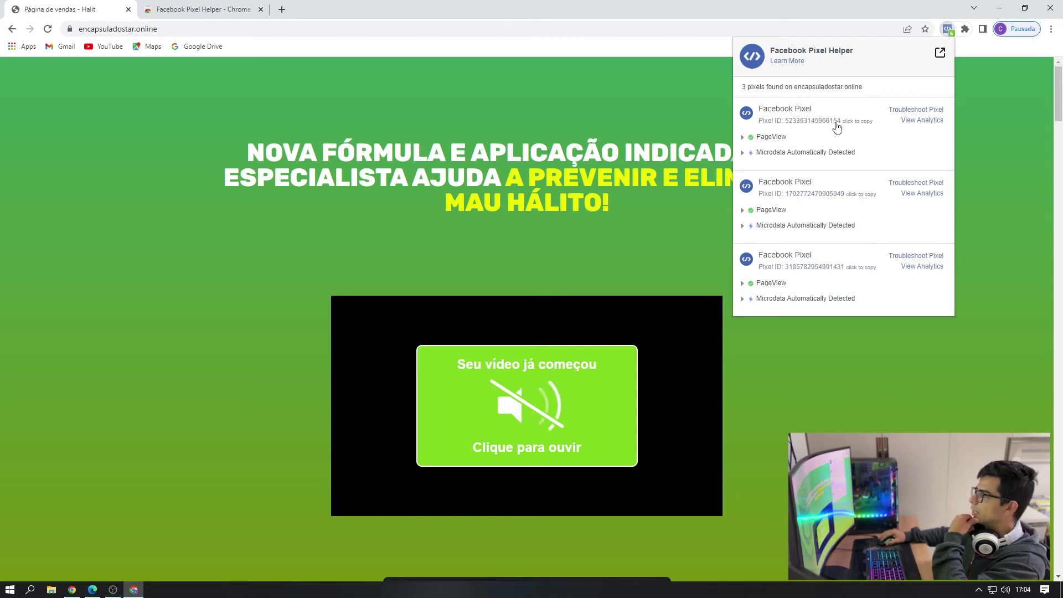
click(72, 590)
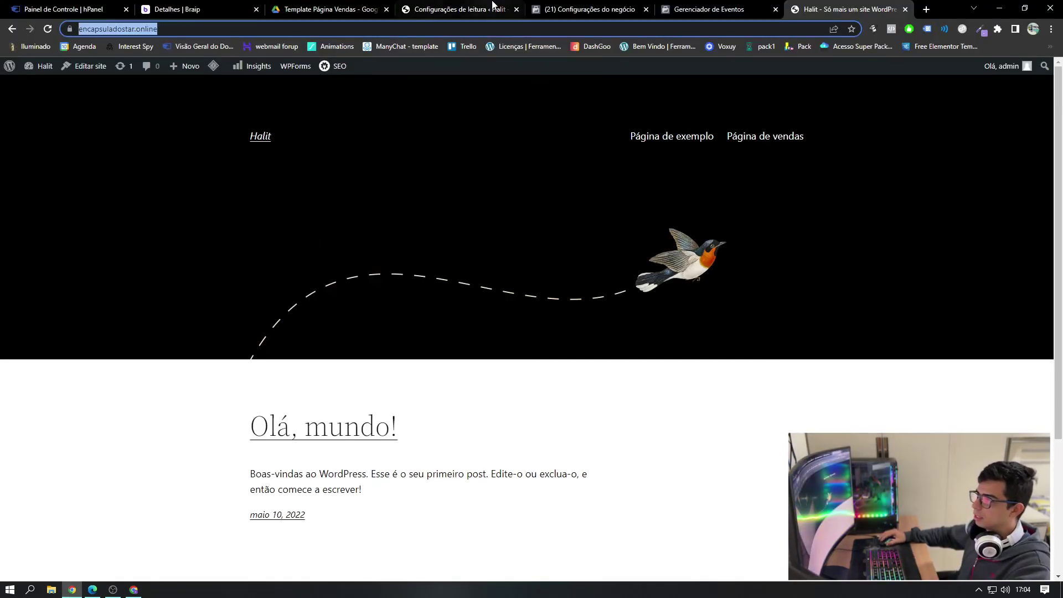
- In the Página de vendas Elementor editor, view the pixel ID on the Meta Pixel fbq init line
click(447, 8)
click(220, 8)
click(460, 8)
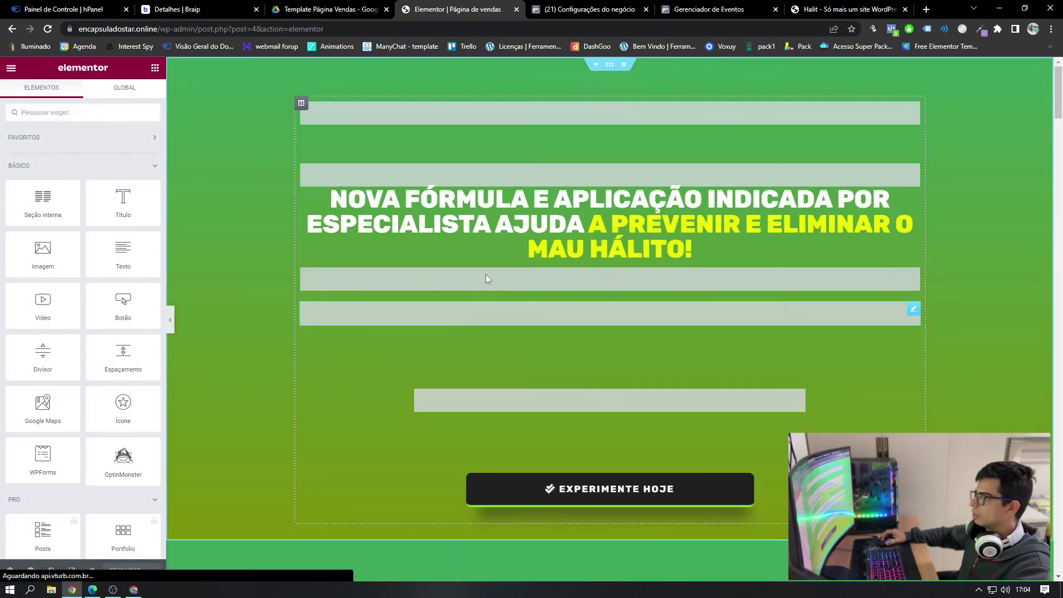
click(486, 275)
click(119, 262)
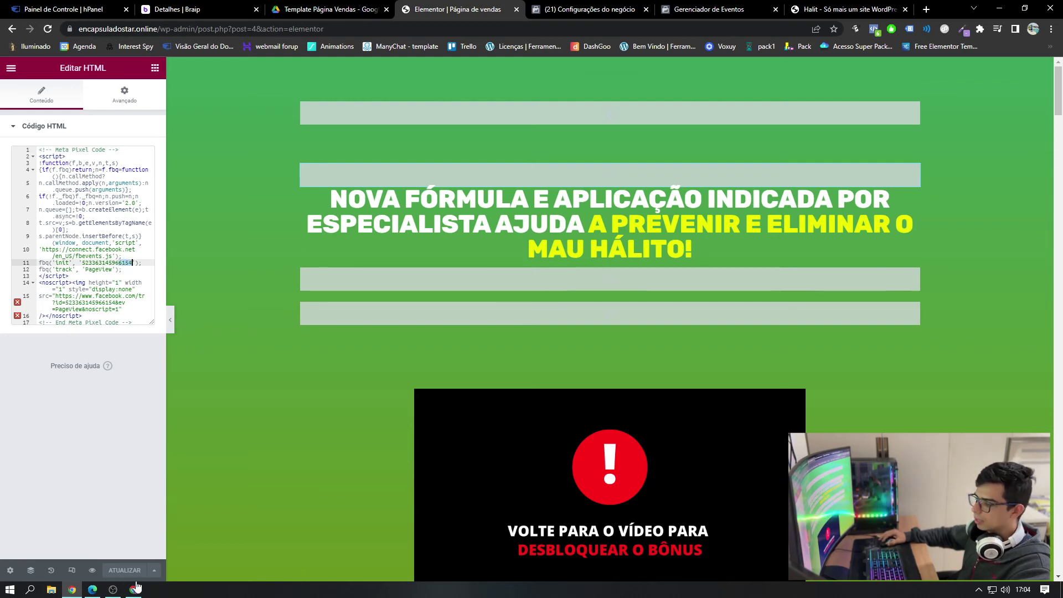
- Copy the first pixel ID from the Pixel Helper report on the live sales page to compare
click(134, 588)
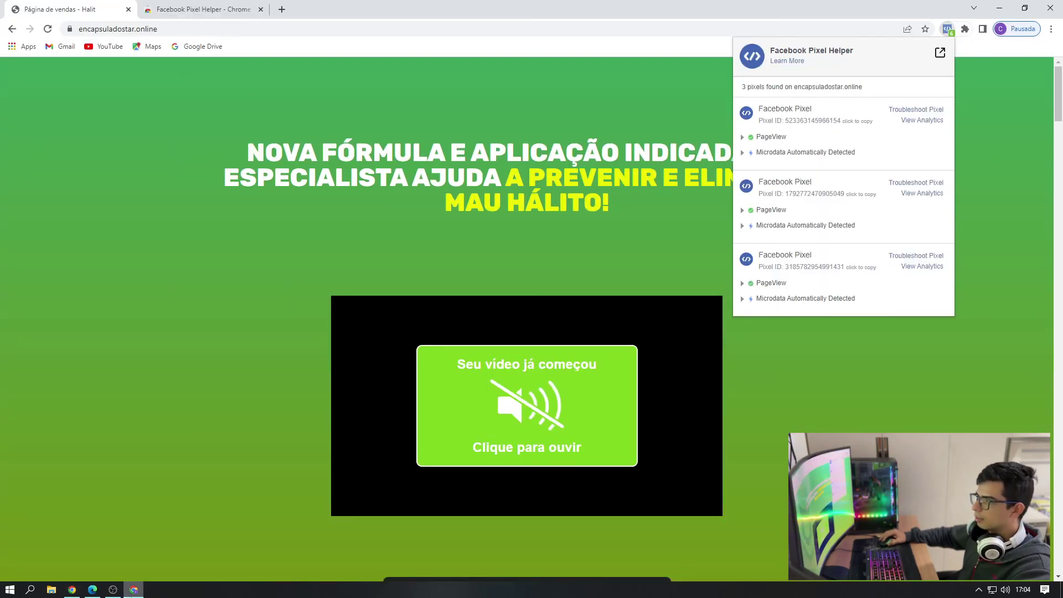
click(836, 121)
click(636, 258)
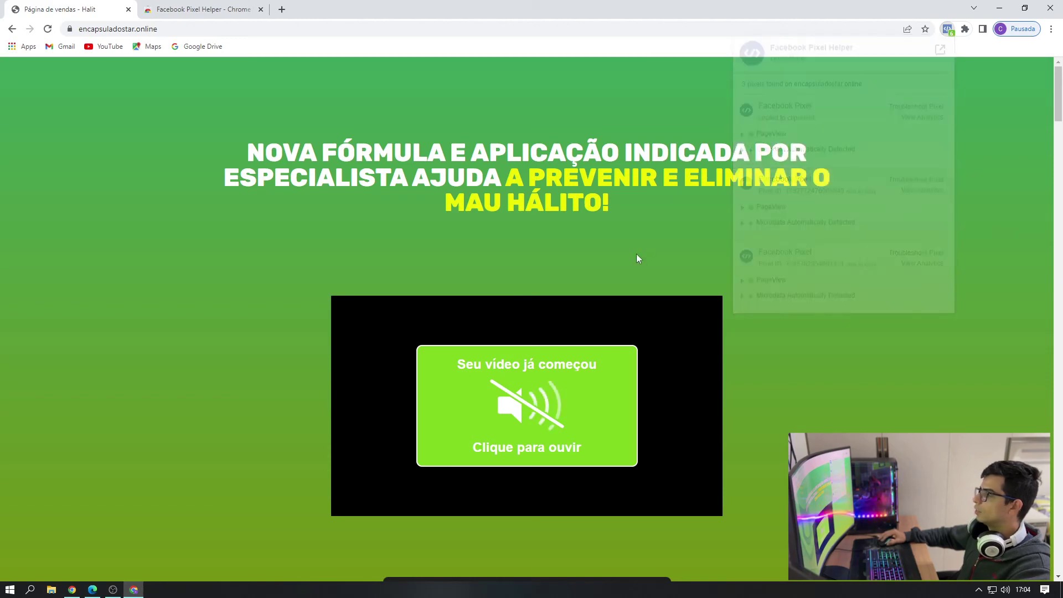
scroll(636, 254, down, 5)
scroll(636, 266, up, 5)
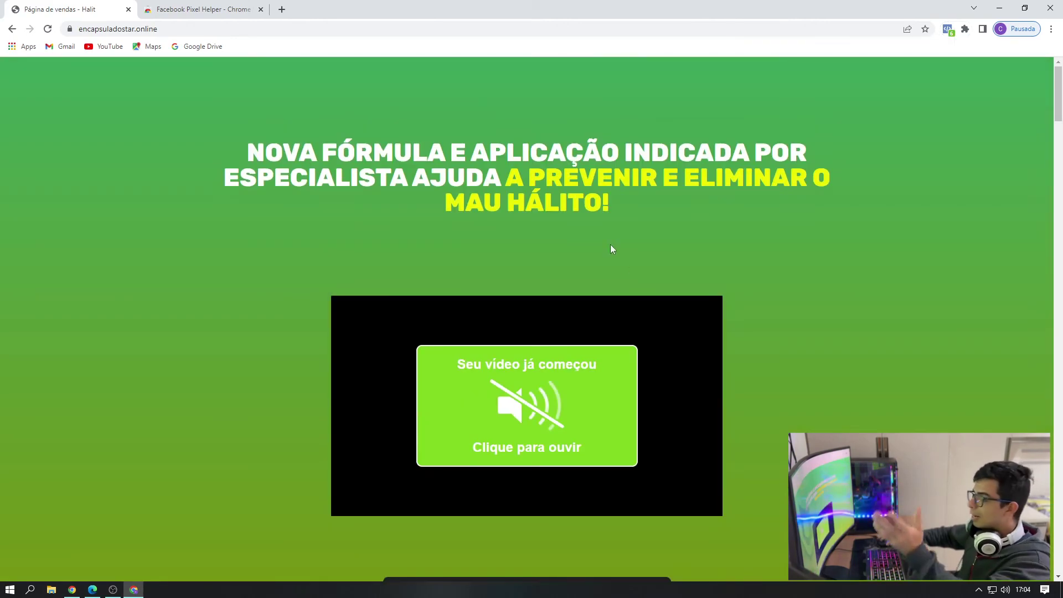
scroll(610, 244, down, 12)
scroll(397, 285, up, 1)
scroll(386, 282, down, 9)
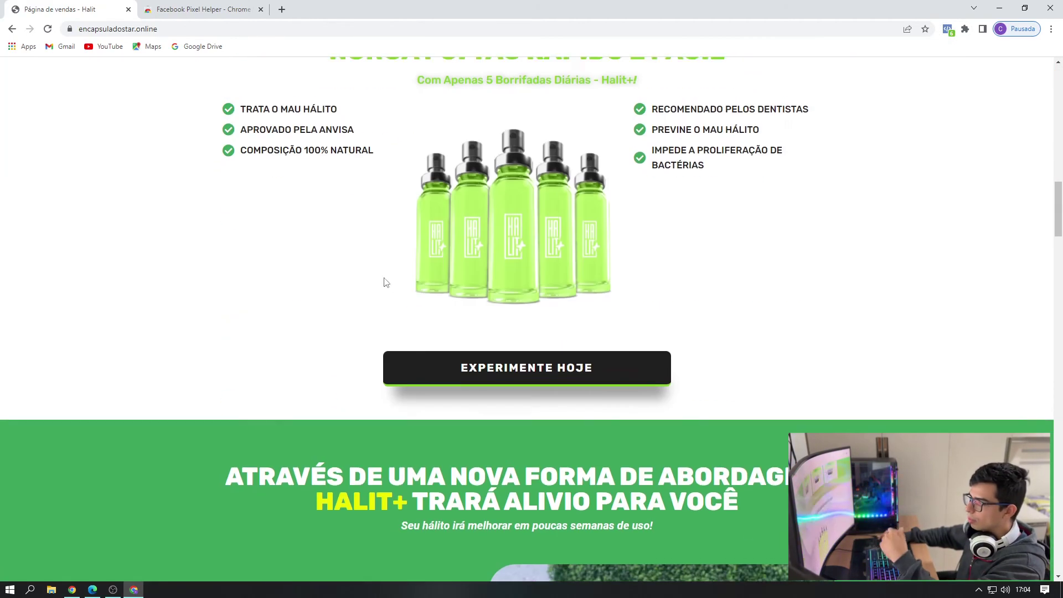
scroll(386, 282, up, 9)
scroll(333, 302, down, 8)
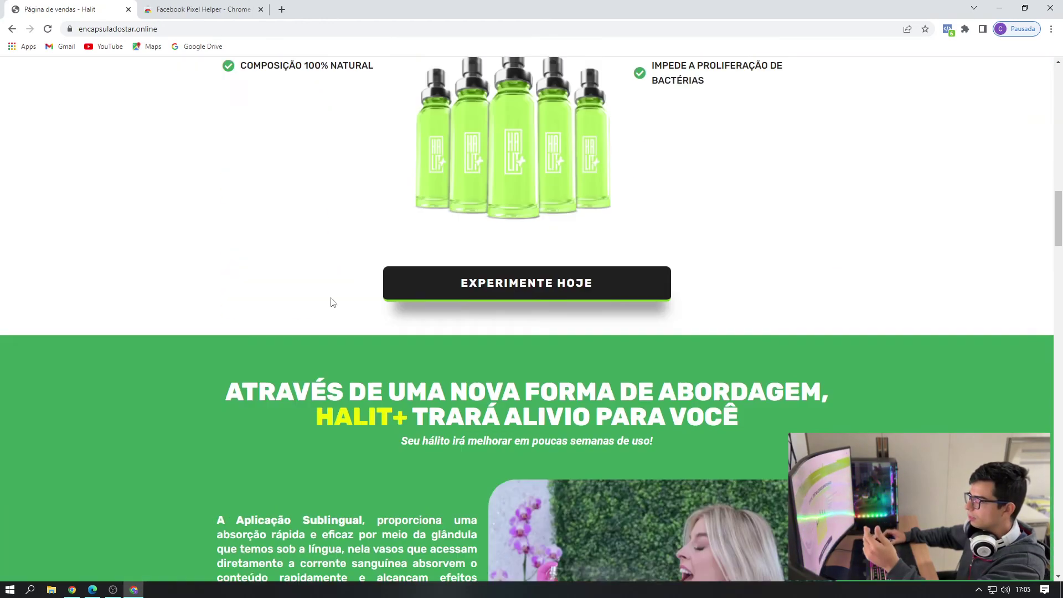